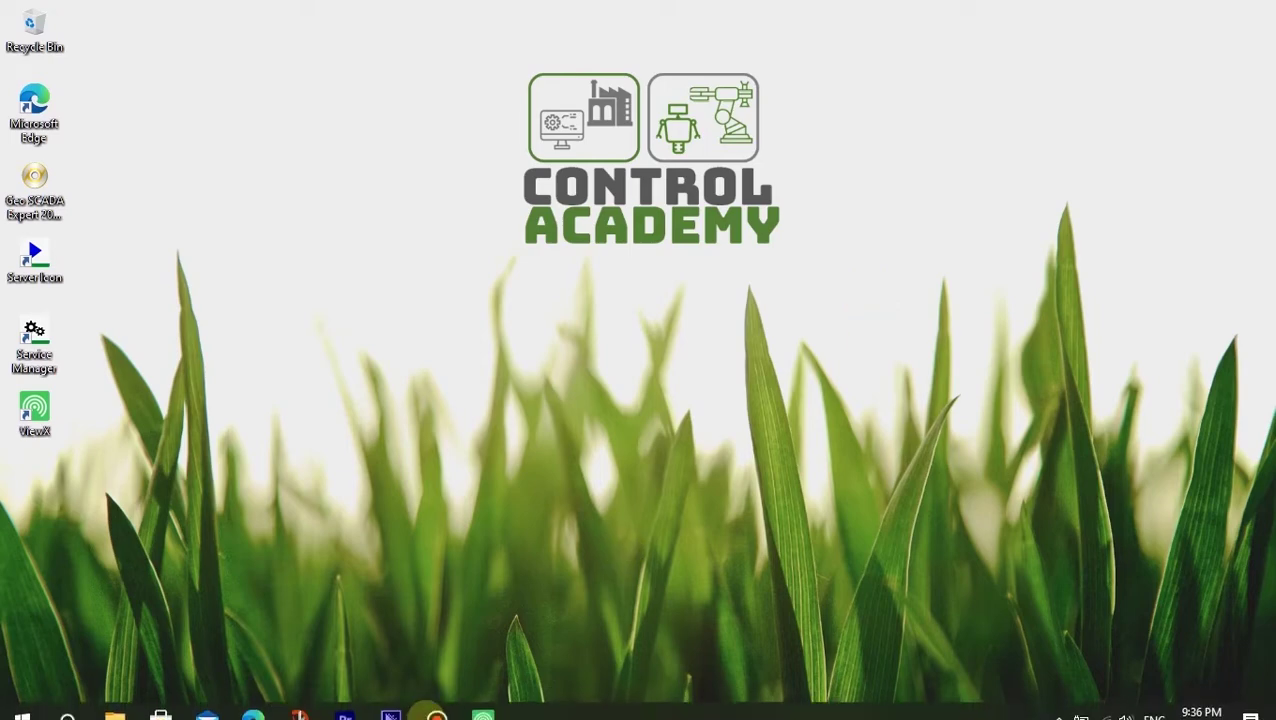
Bring ViewX forward and expand the database tree down to ControlAcademy Training
mouse_move(478, 703)
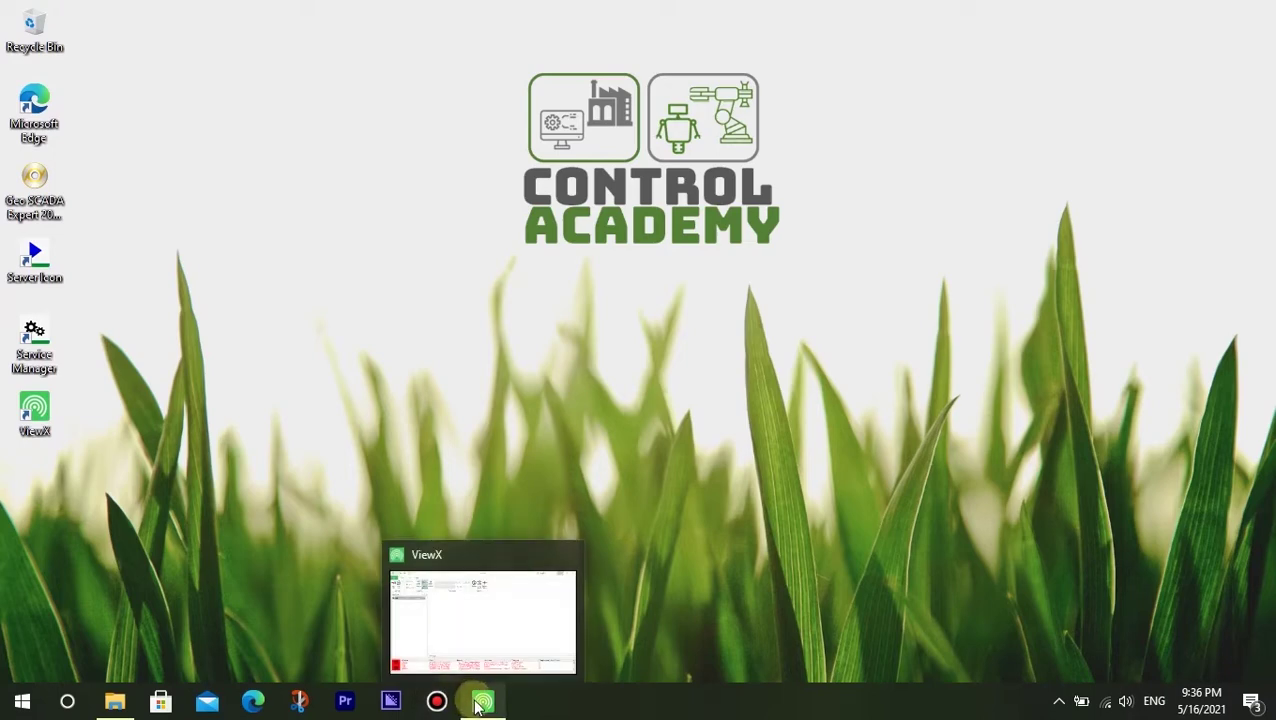
left_click(478, 703)
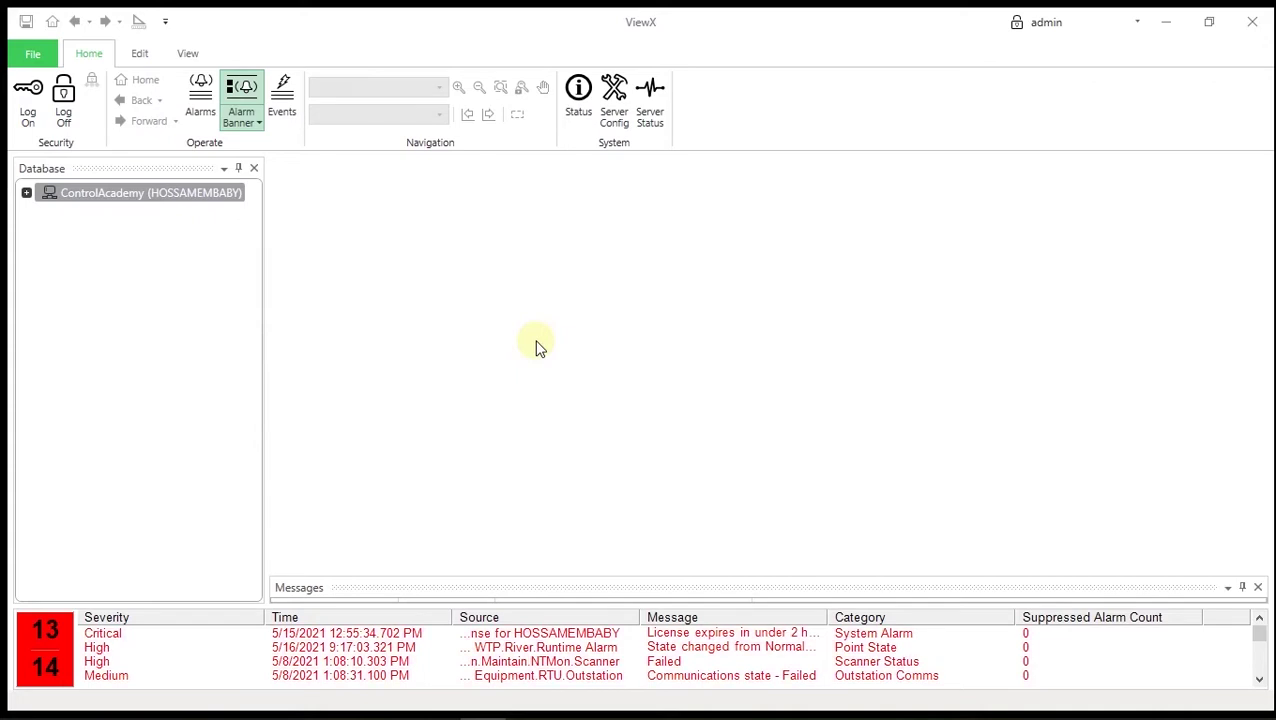
left_click(27, 193)
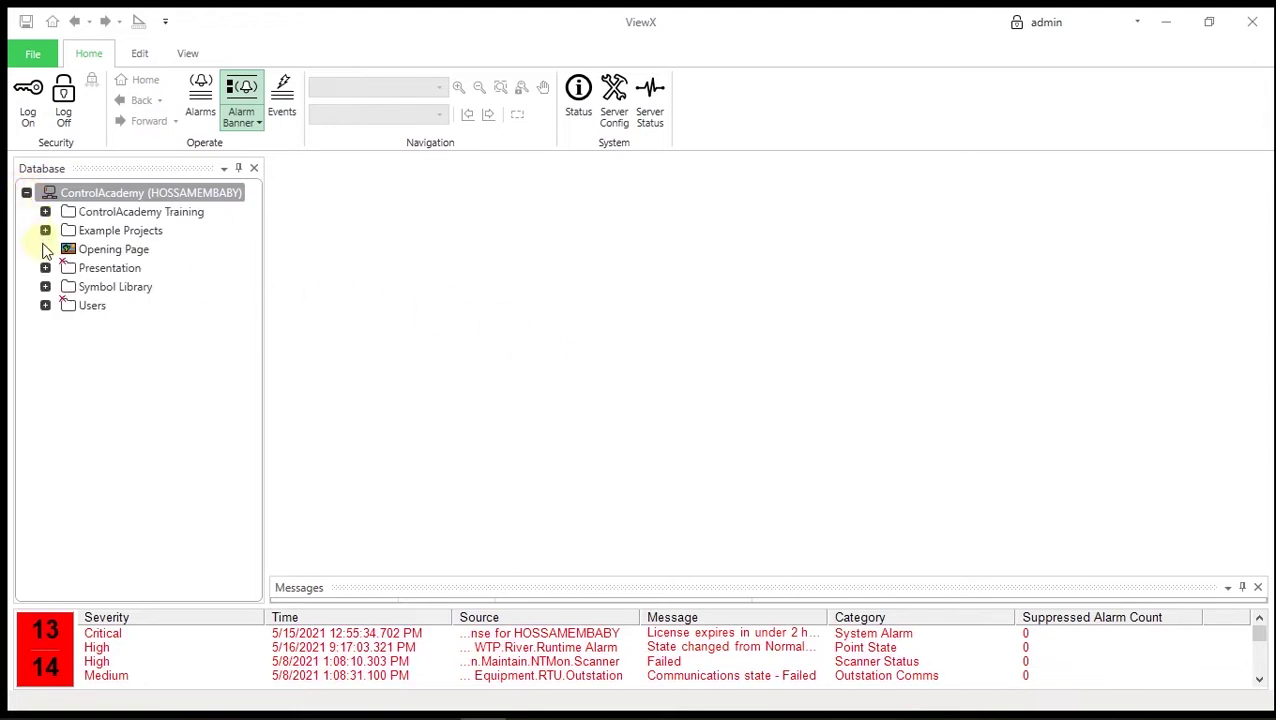
left_click(44, 212)
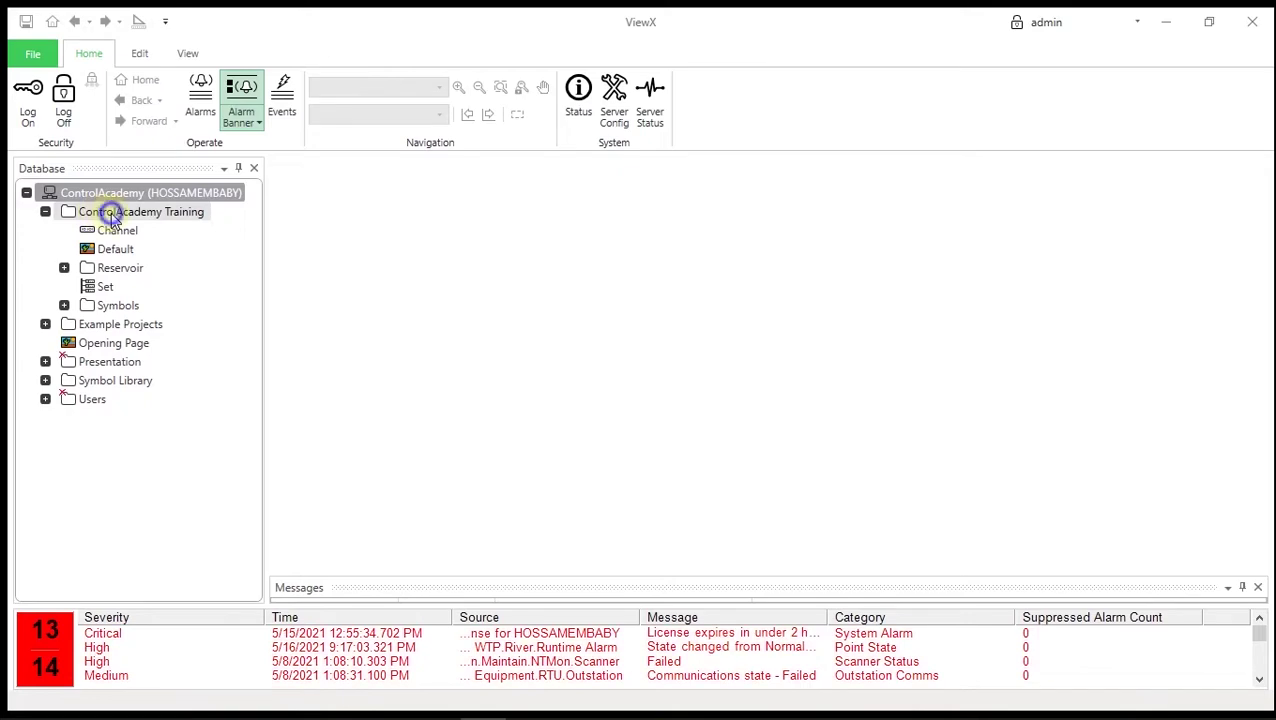
Create a new group in ControlAcademy Training named 'Templates'
right_click(108, 212)
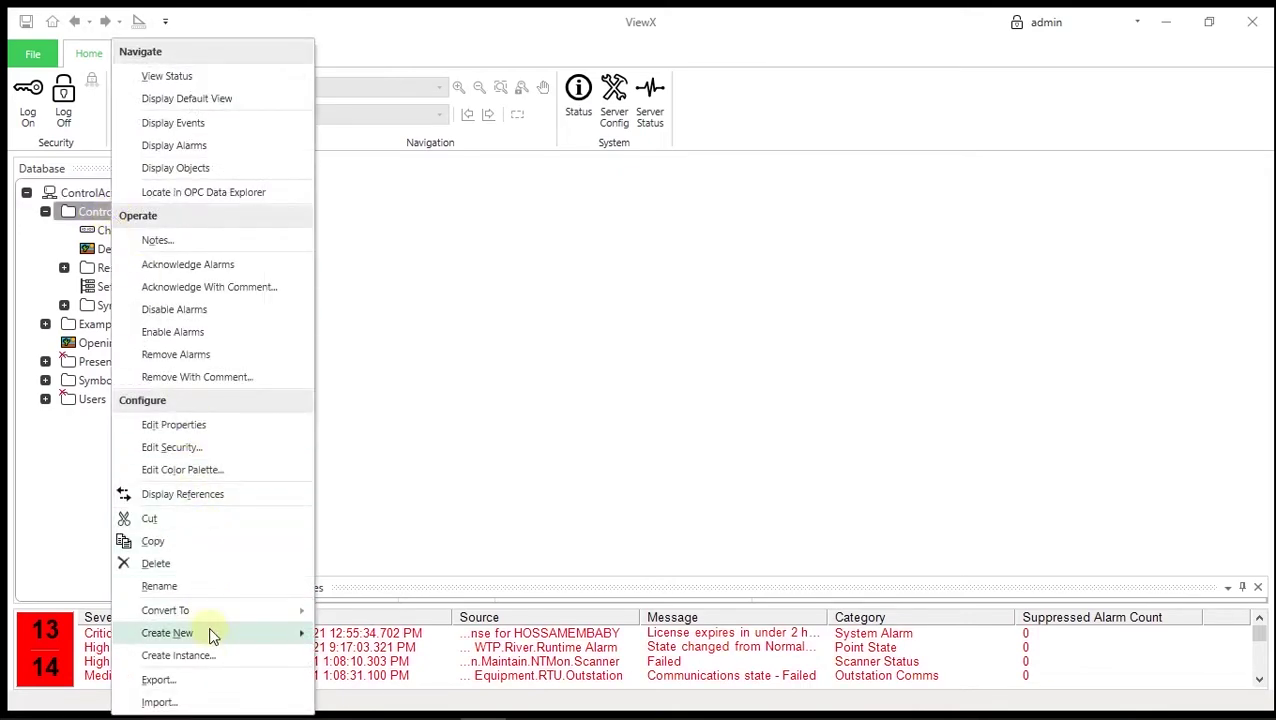
mouse_move(208, 632)
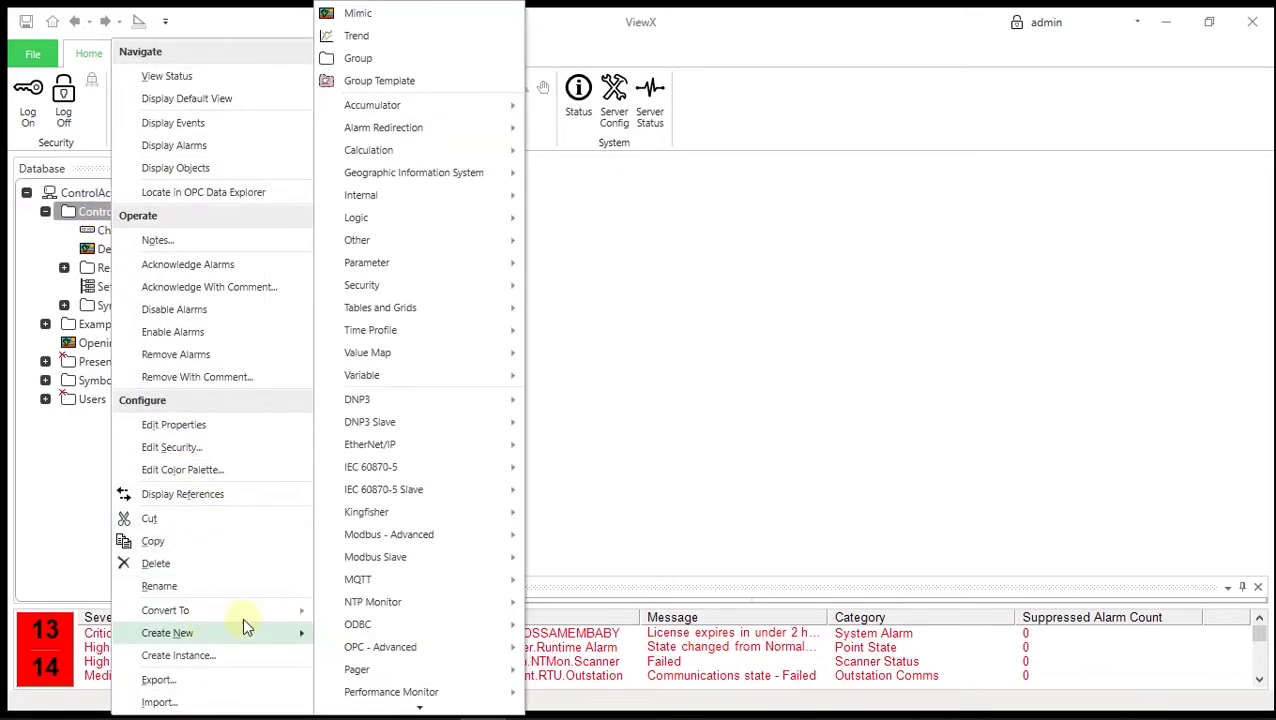
left_click(360, 60)
type("Tep")
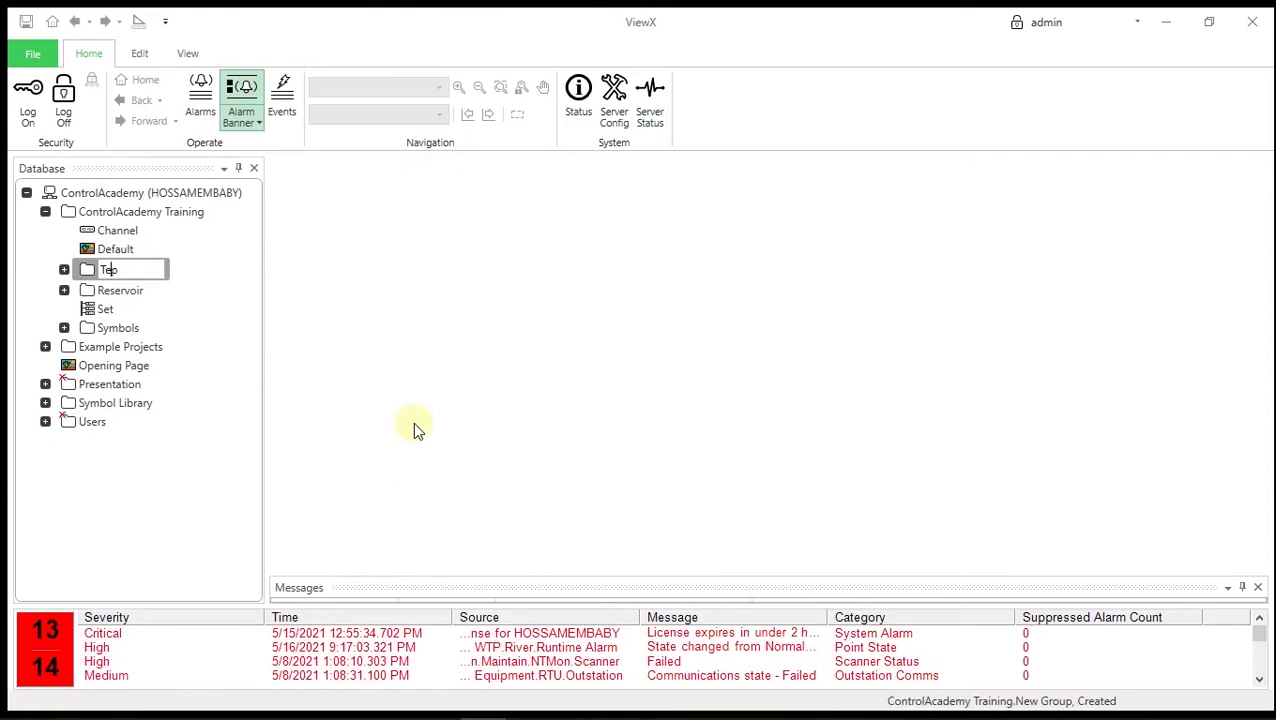
type("mp")
key("BackSpace")
key("BackSpace")
key("BackSpace")
type("mplates")
key("Return")
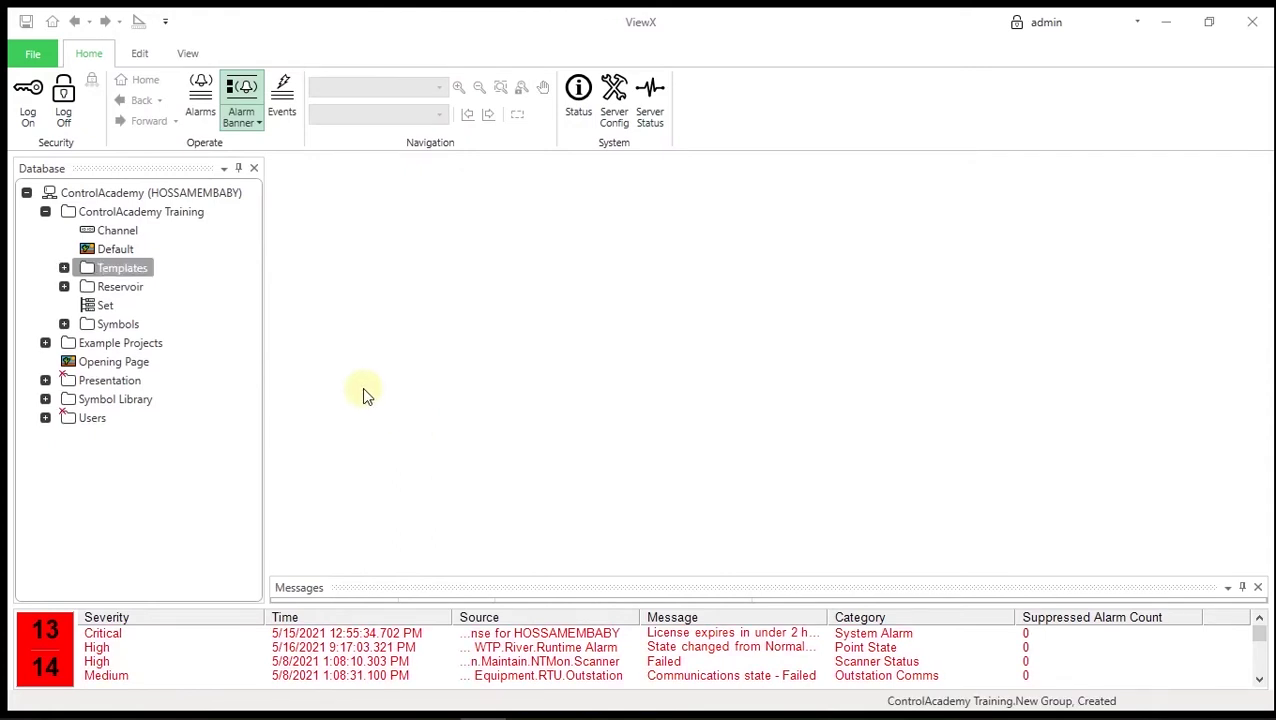
left_click(64, 287)
Copy the Reservoir's Pump1 folder and paste it into Templates
left_click(138, 399)
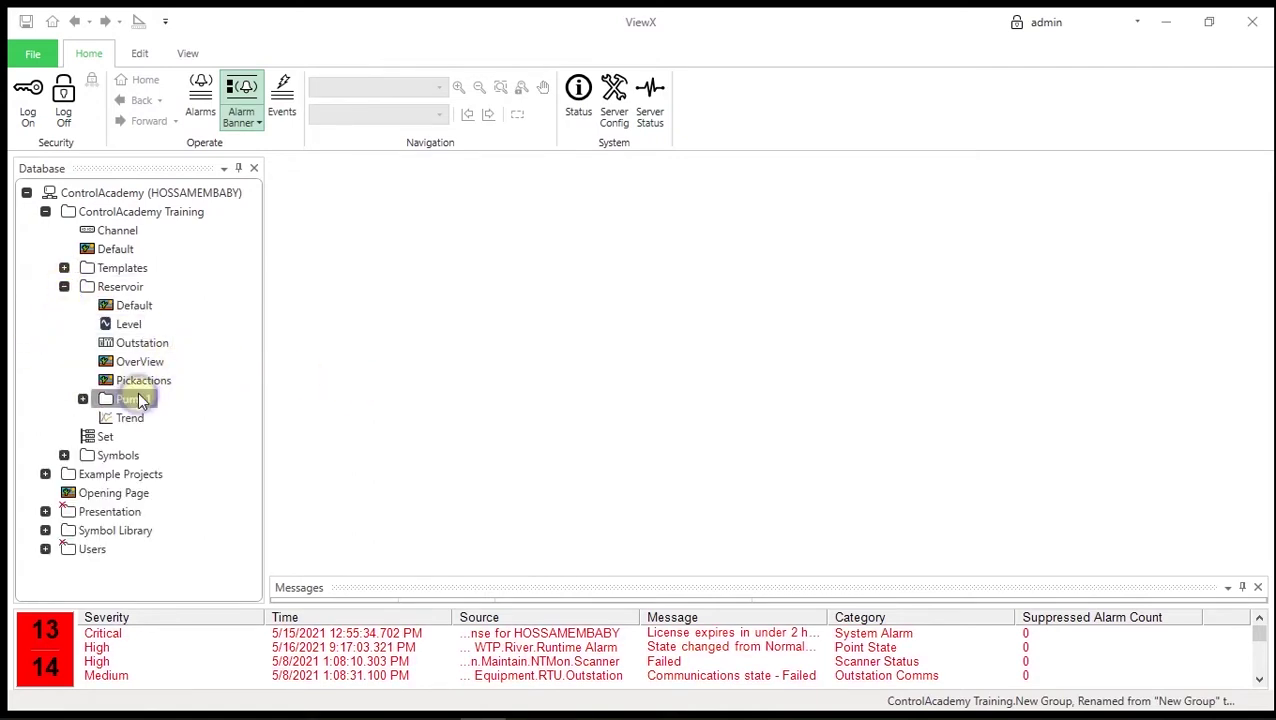
right_click(141, 401)
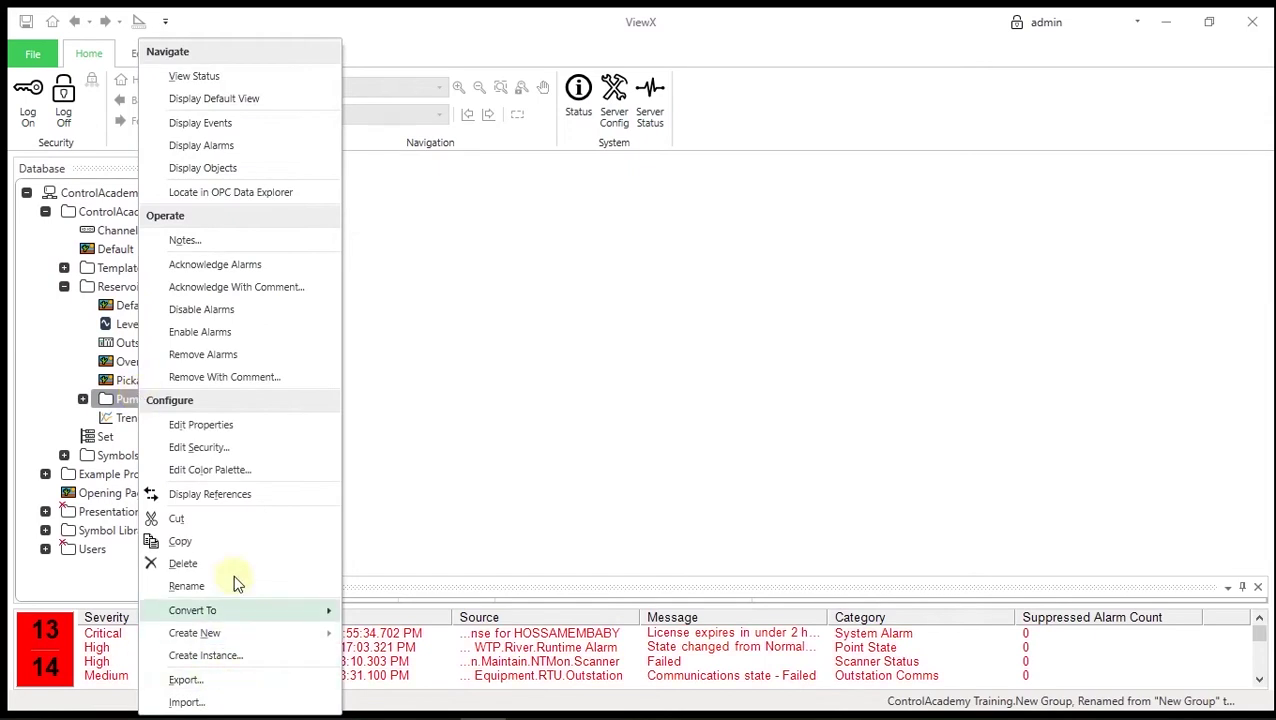
left_click(206, 541)
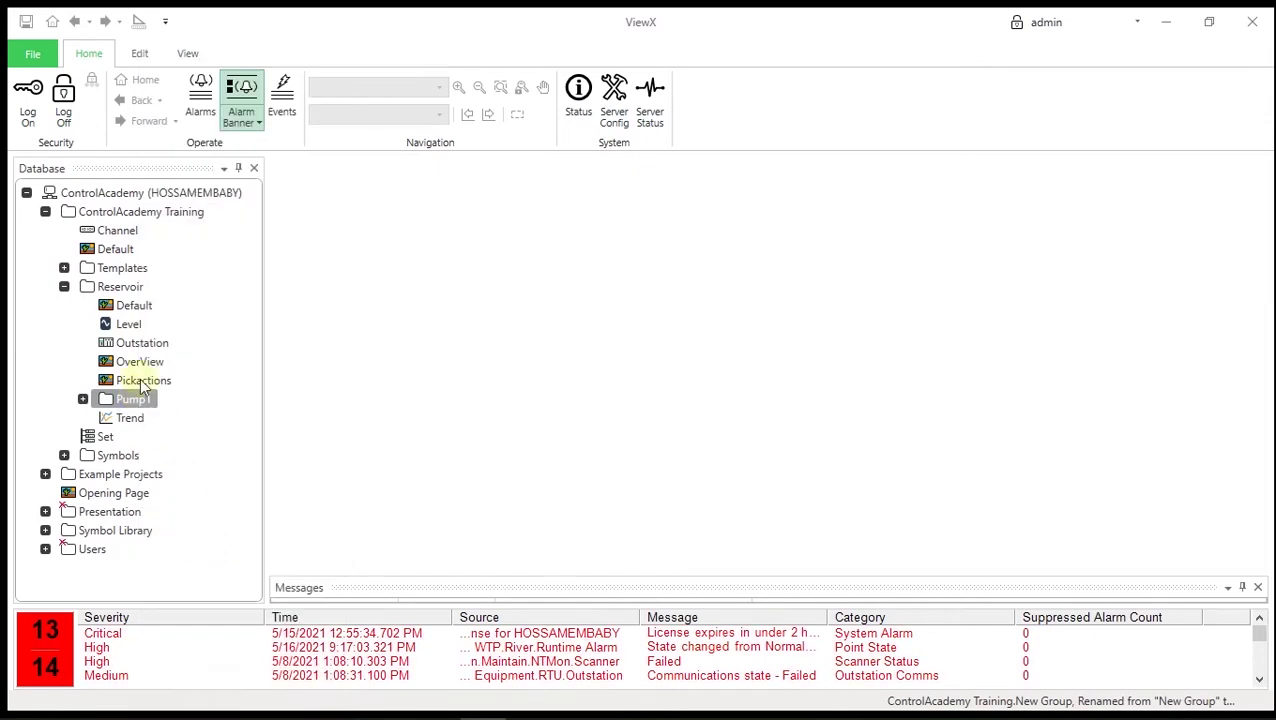
right_click(120, 277)
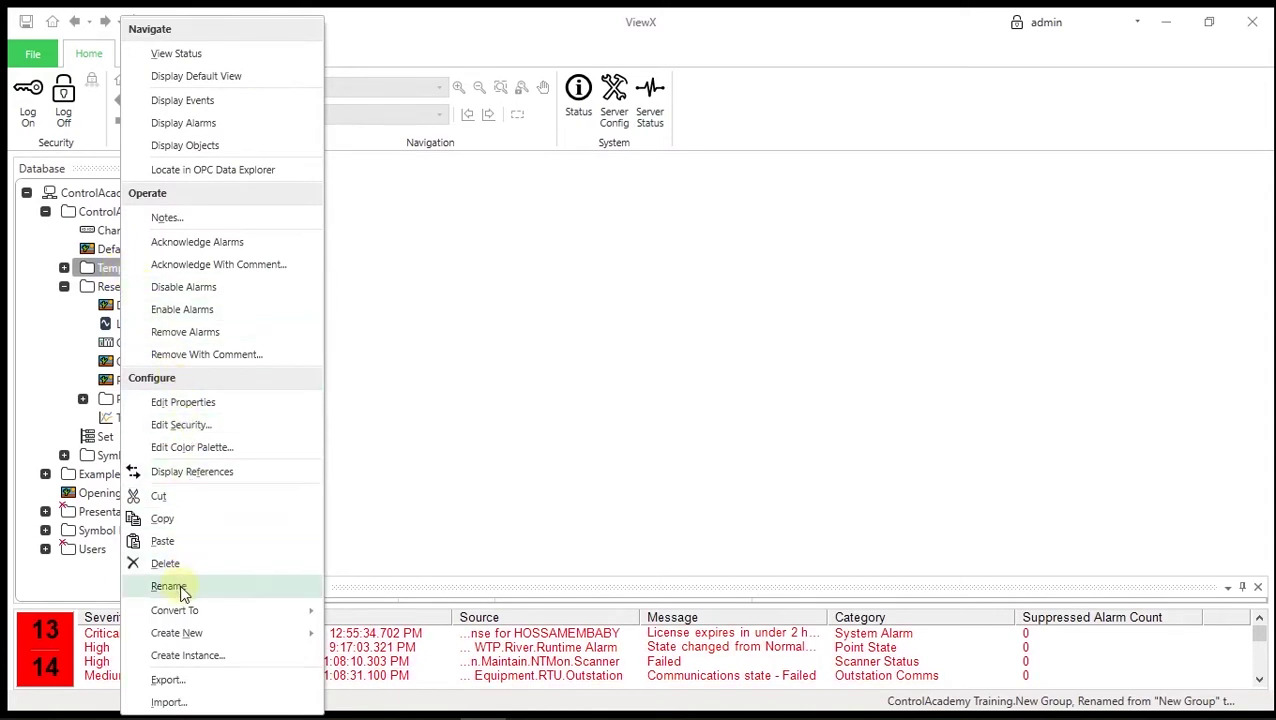
left_click(164, 541)
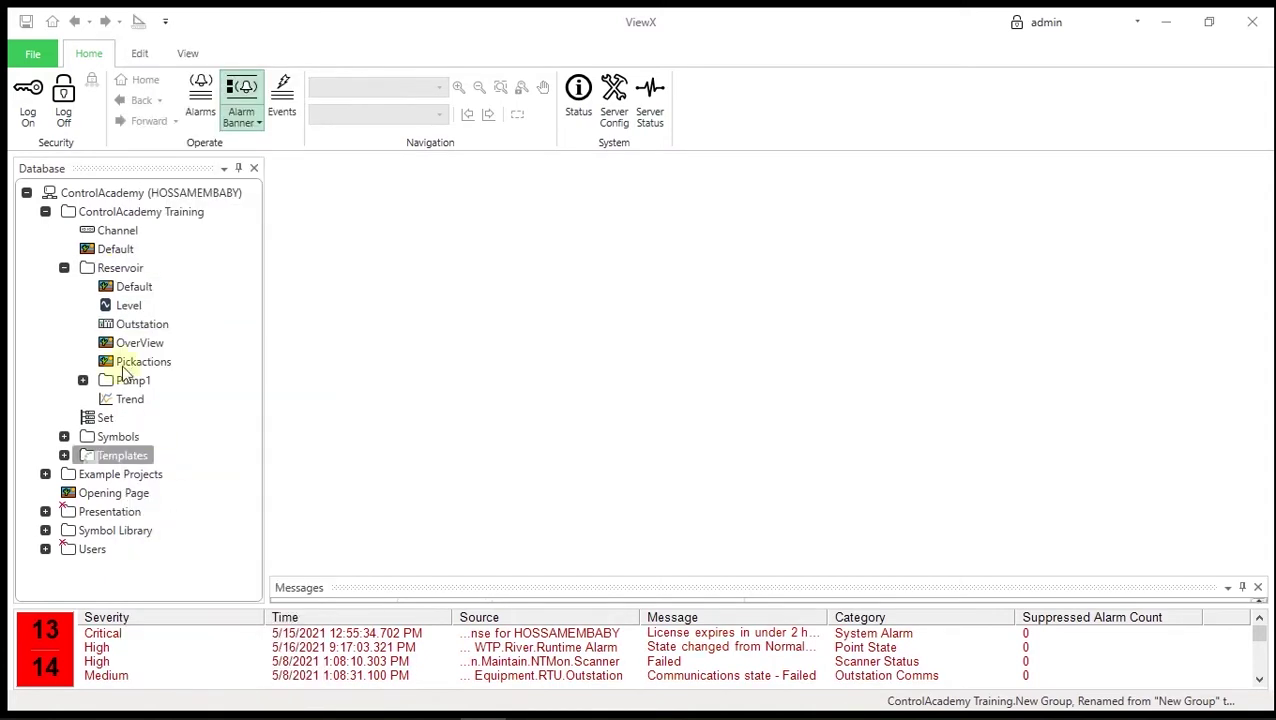
Rename the pasted Pump1 copy in Templates to 'Pump'
left_click(64, 268)
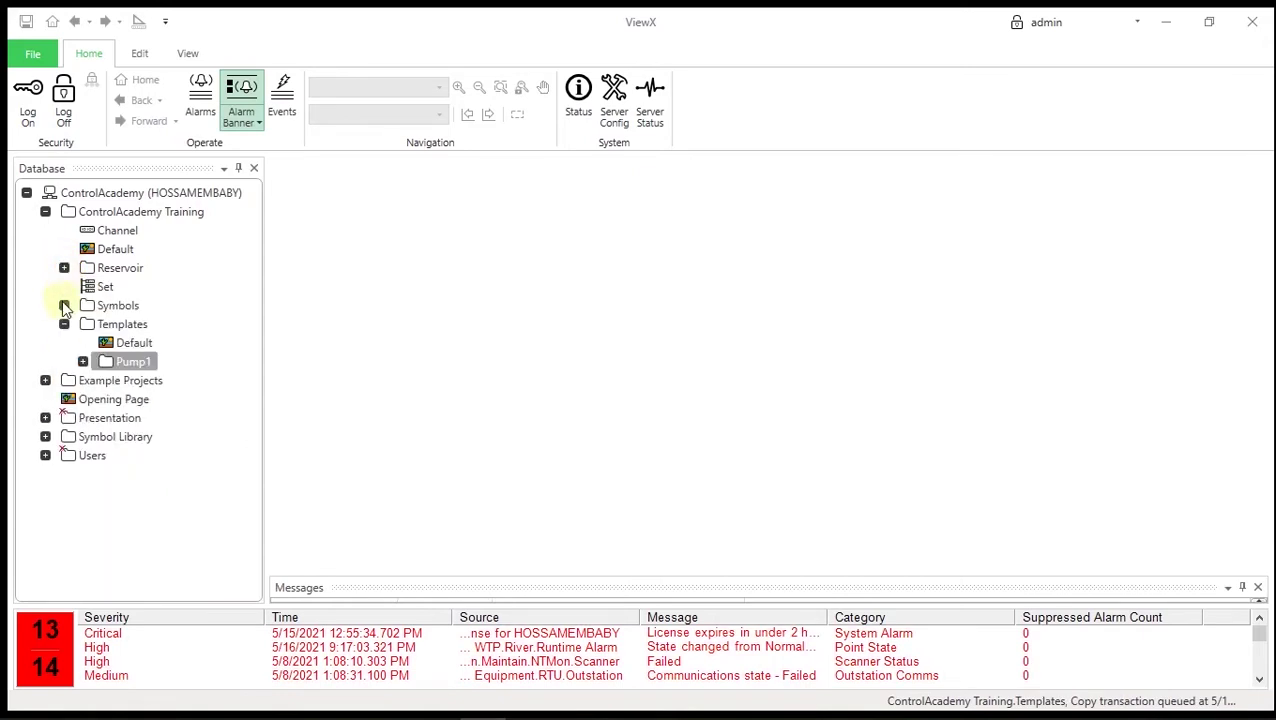
right_click(139, 369)
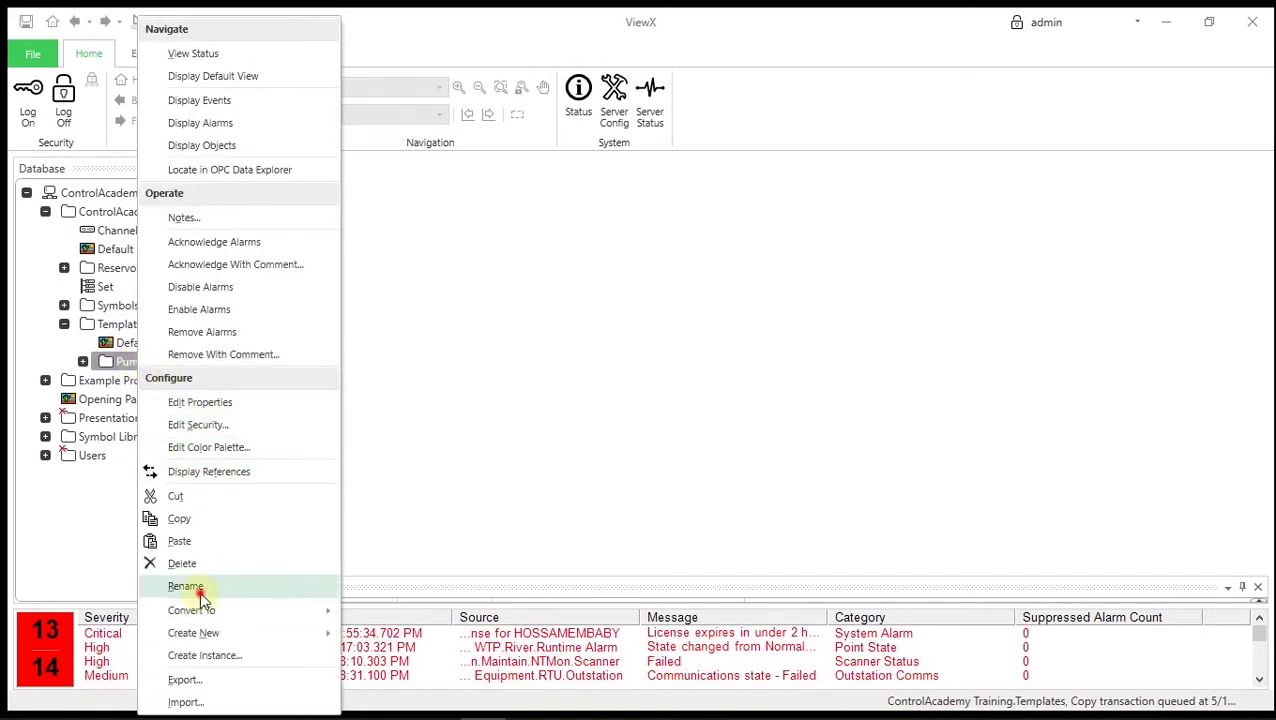
left_click(199, 591)
left_click(178, 365)
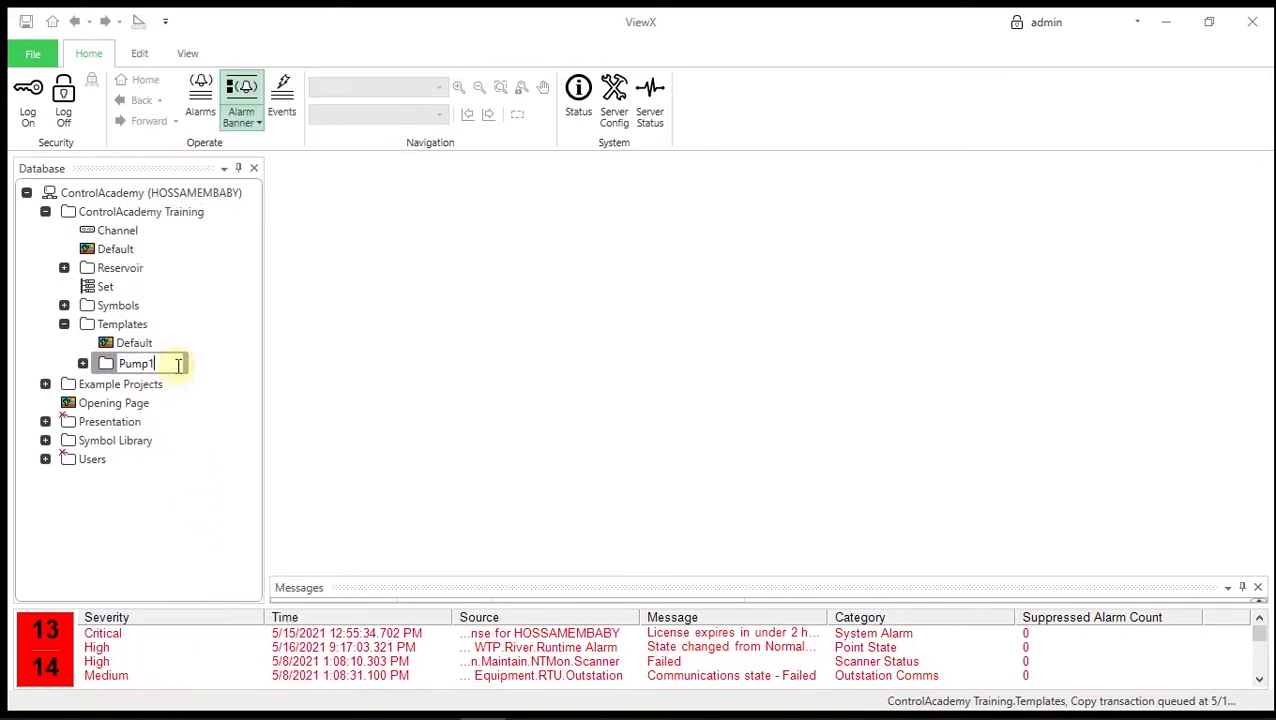
key("Return")
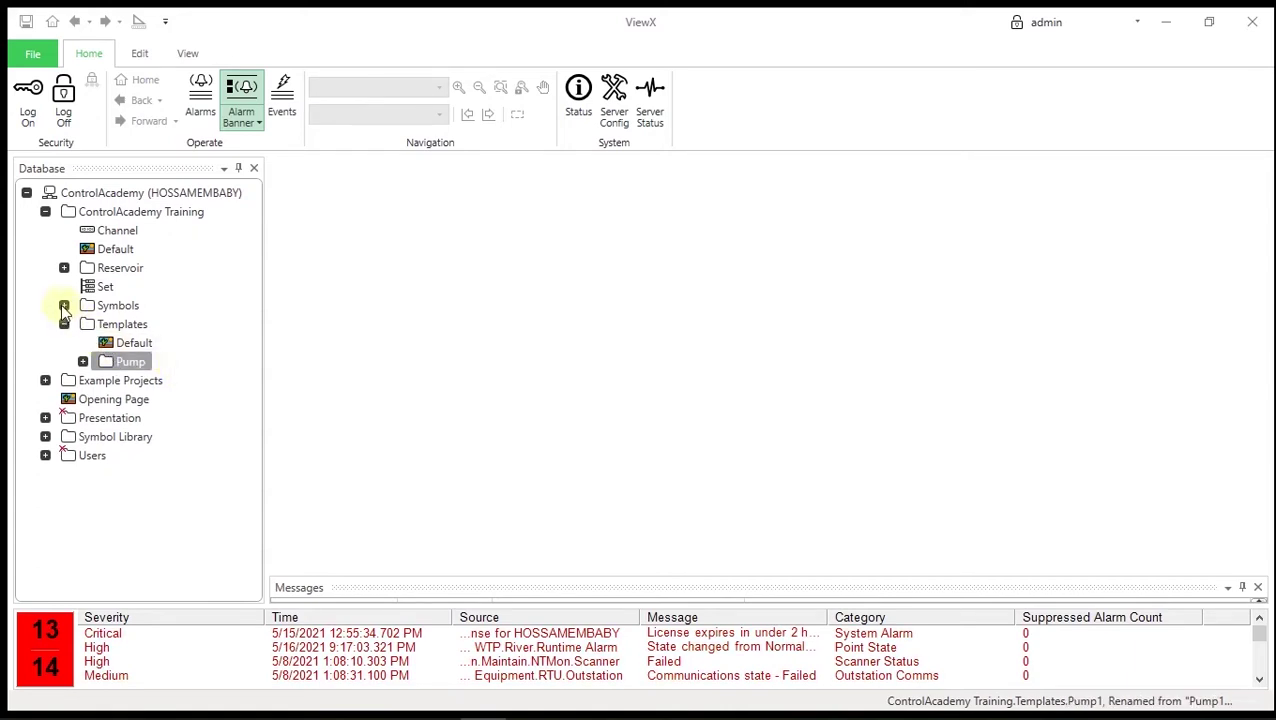
Open the Pump template's Default mimic and embed the Animated Pump symbol as an Embedded Mimic
left_click(82, 361)
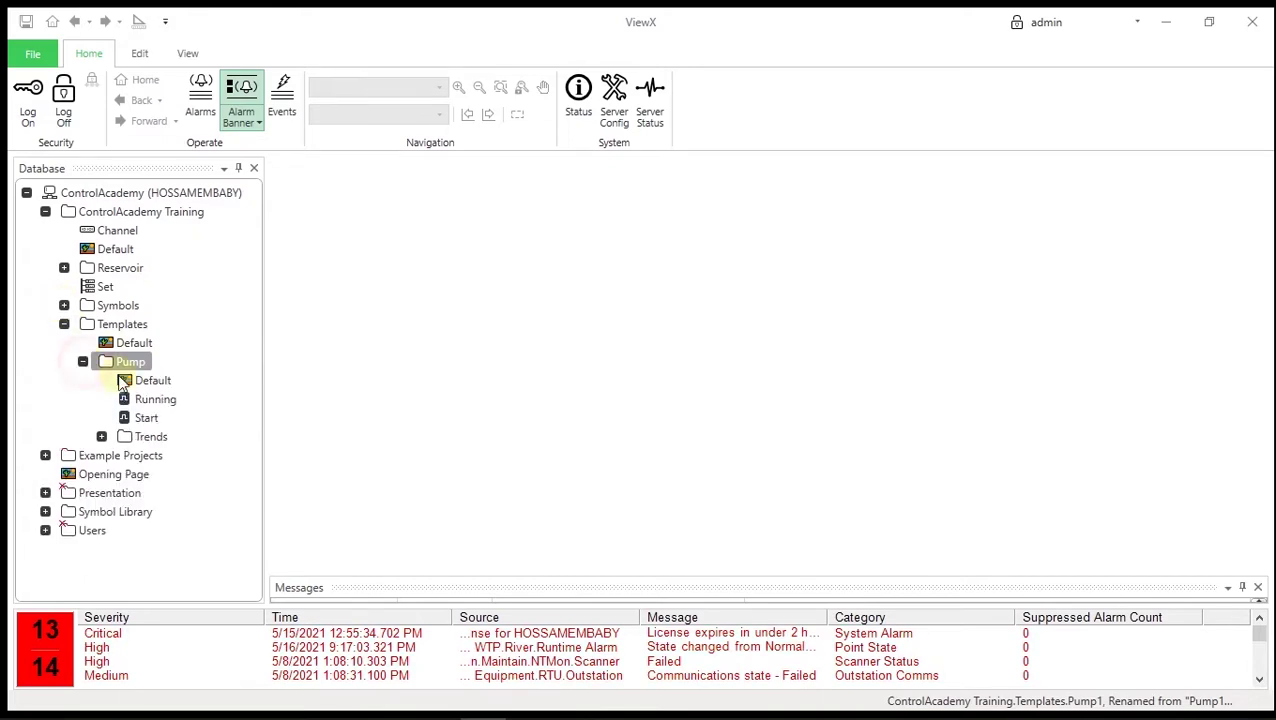
left_click(140, 381)
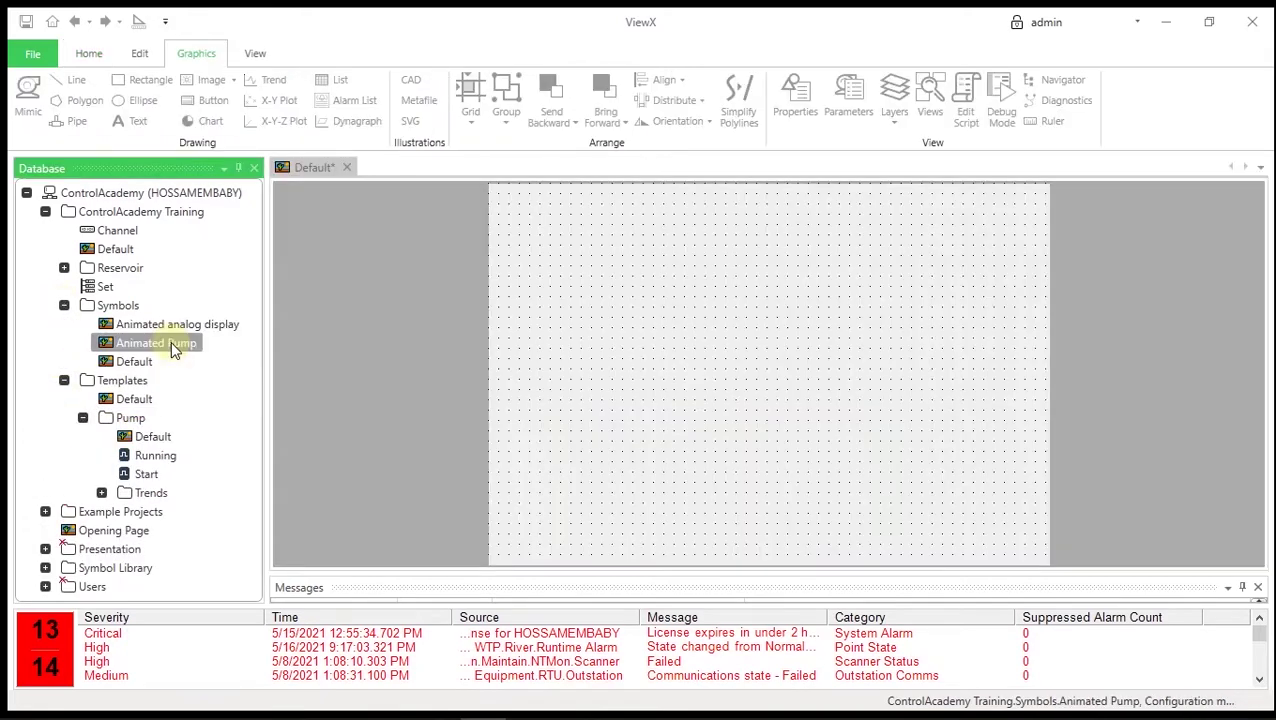
left_click_drag(170, 341, 712, 278)
left_click(769, 340)
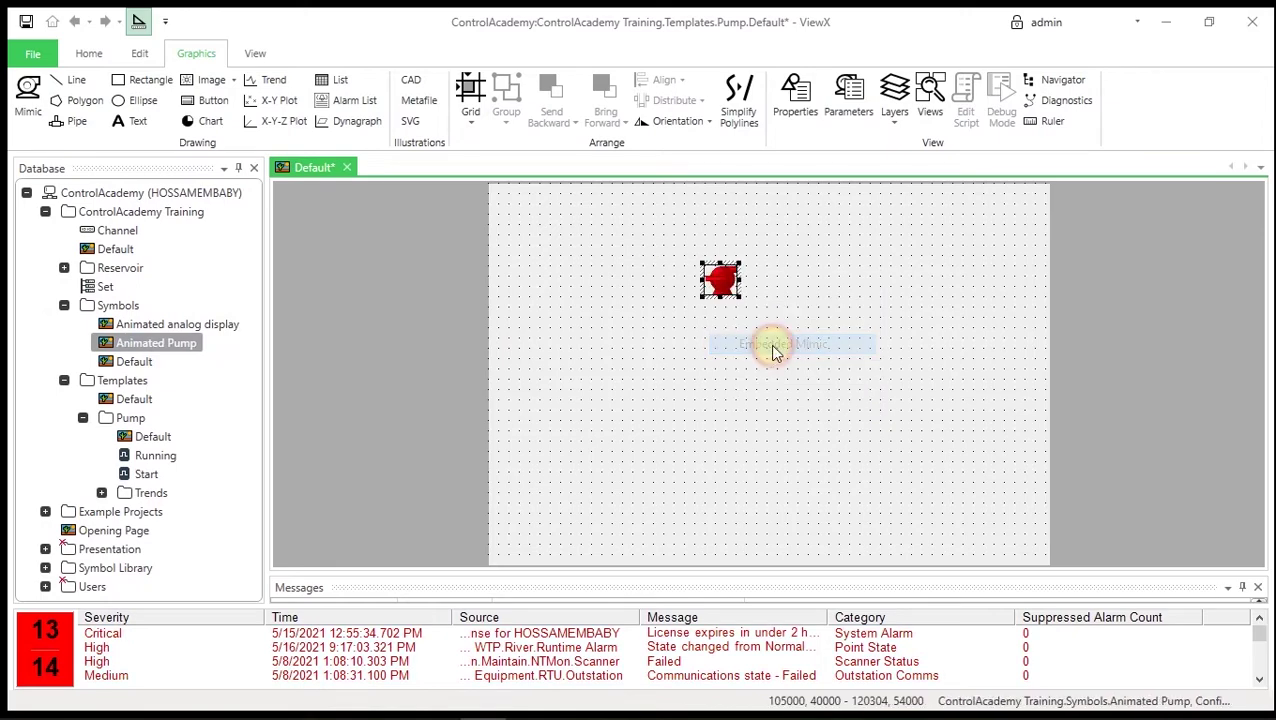
left_click(731, 344)
Animate the pump symbol from the Running point using Point > Configure All
left_click(150, 457)
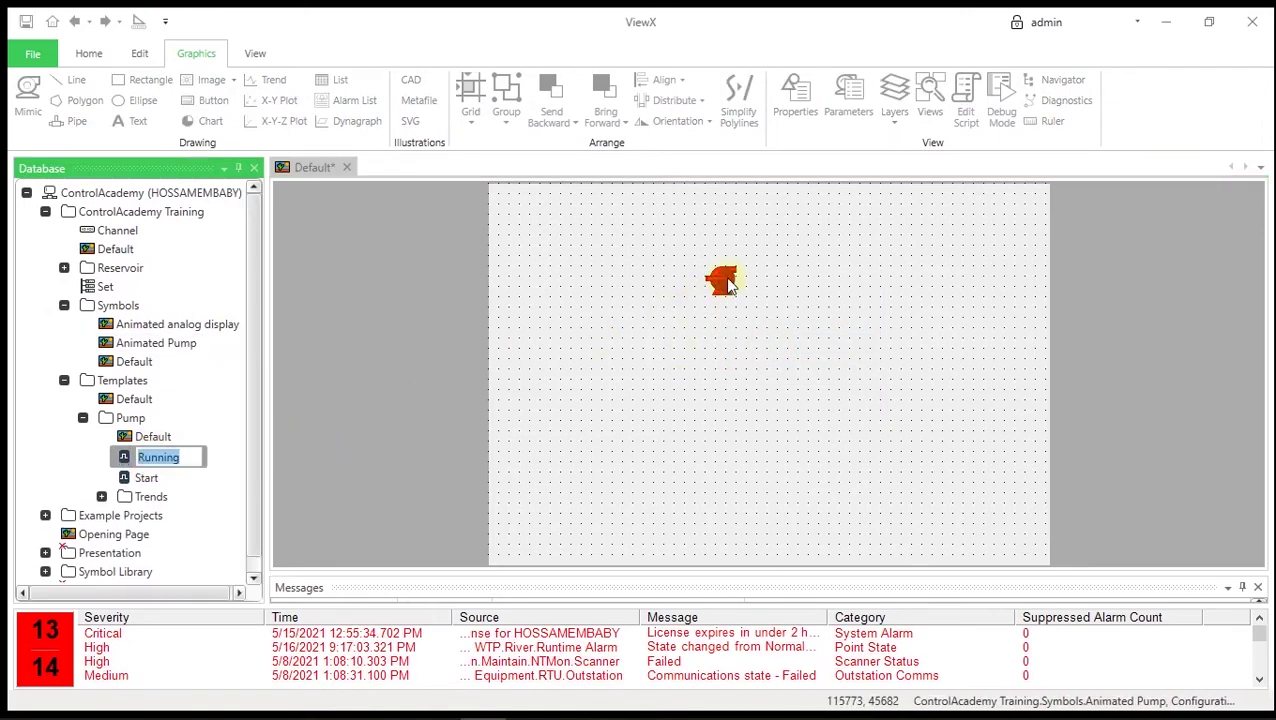
left_click(722, 281)
left_click_drag(170, 462, 731, 287)
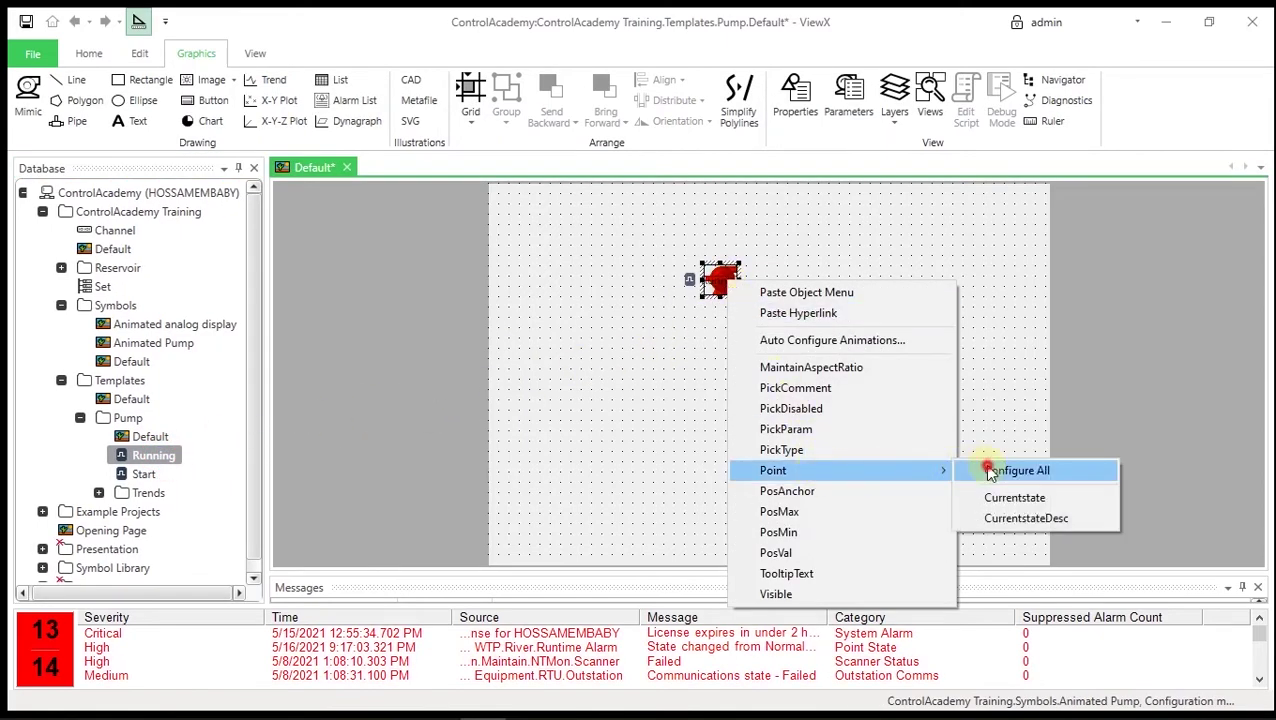
left_click(983, 470)
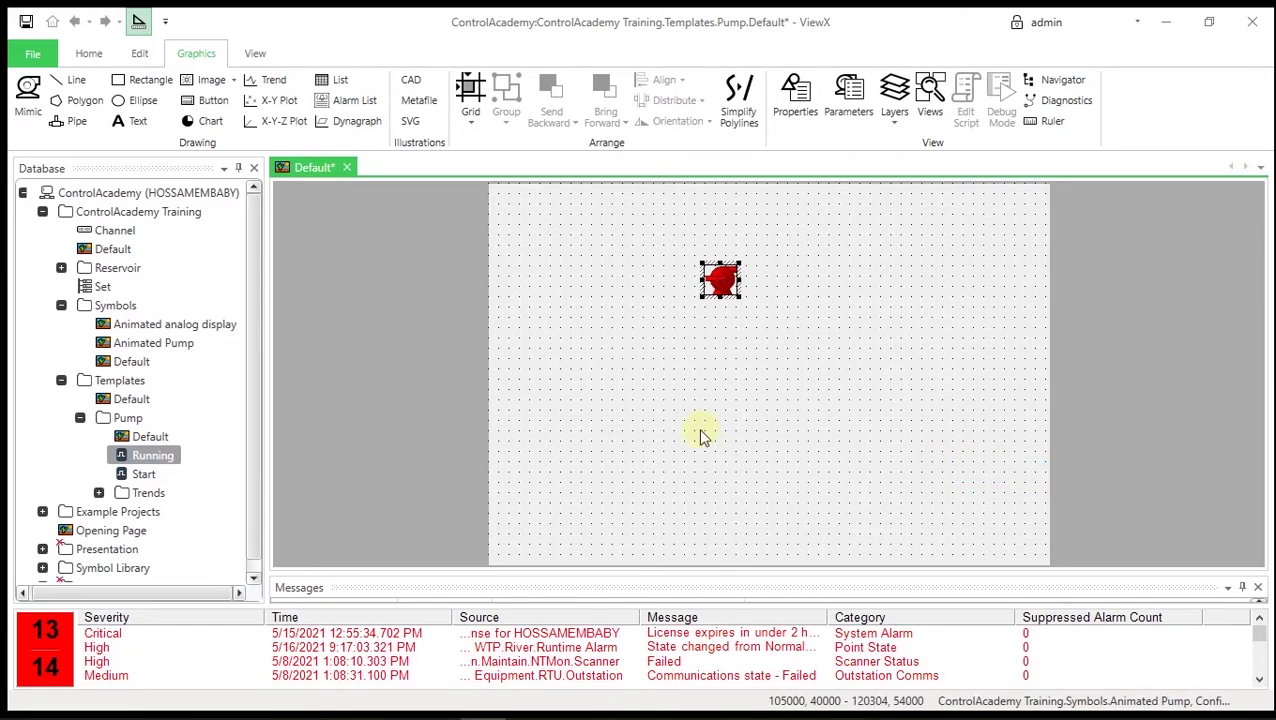
Uncheck Relative in the pump symbol's properties so its mimic path is absolute
right_click(728, 287)
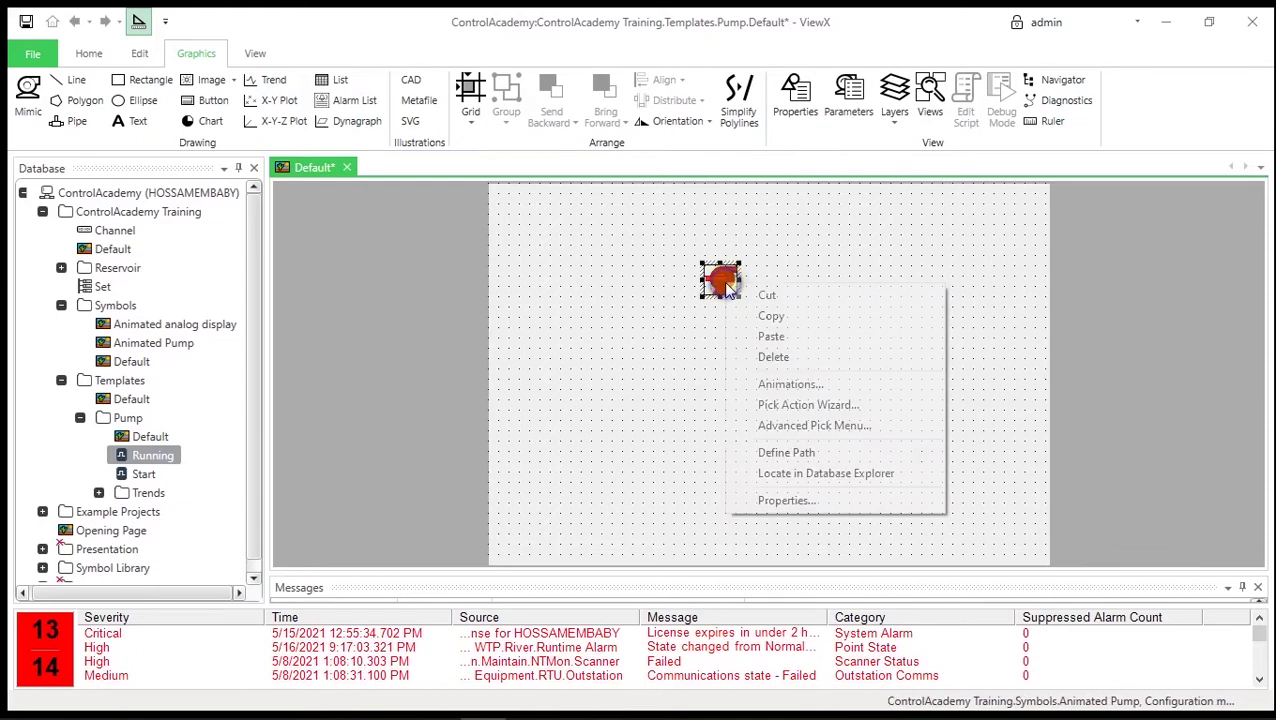
left_click(789, 497)
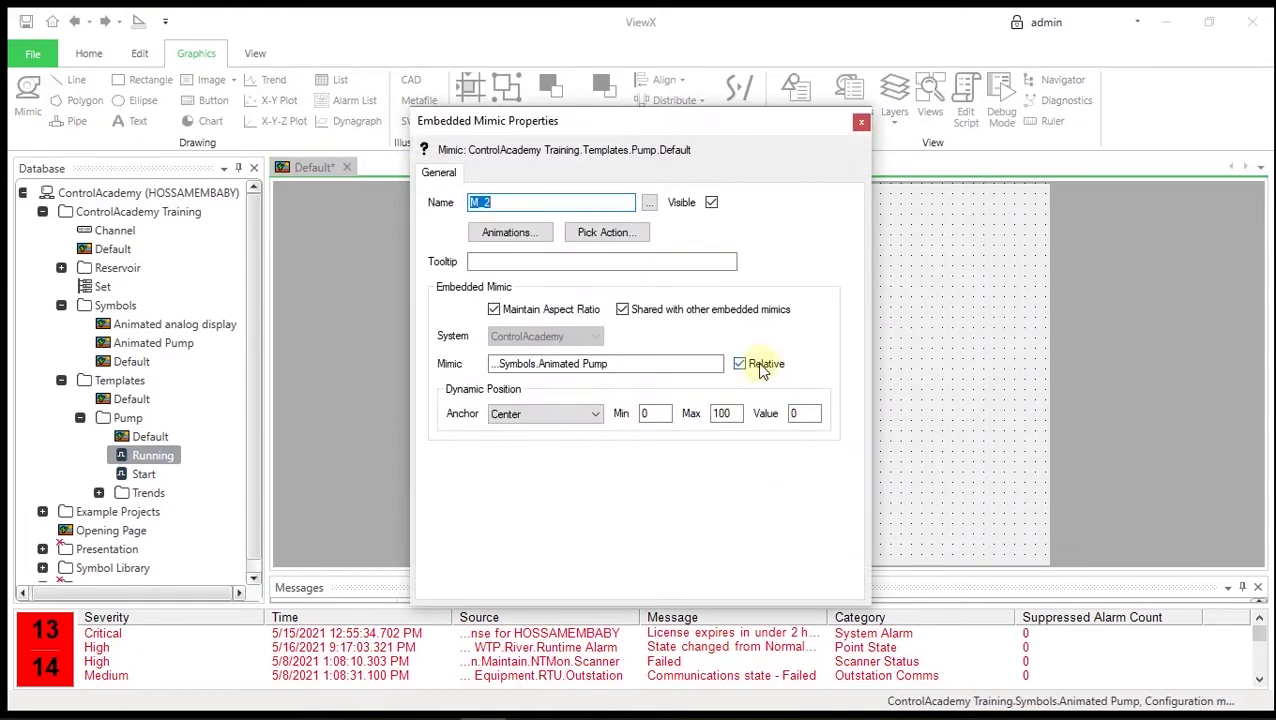
left_click(760, 366)
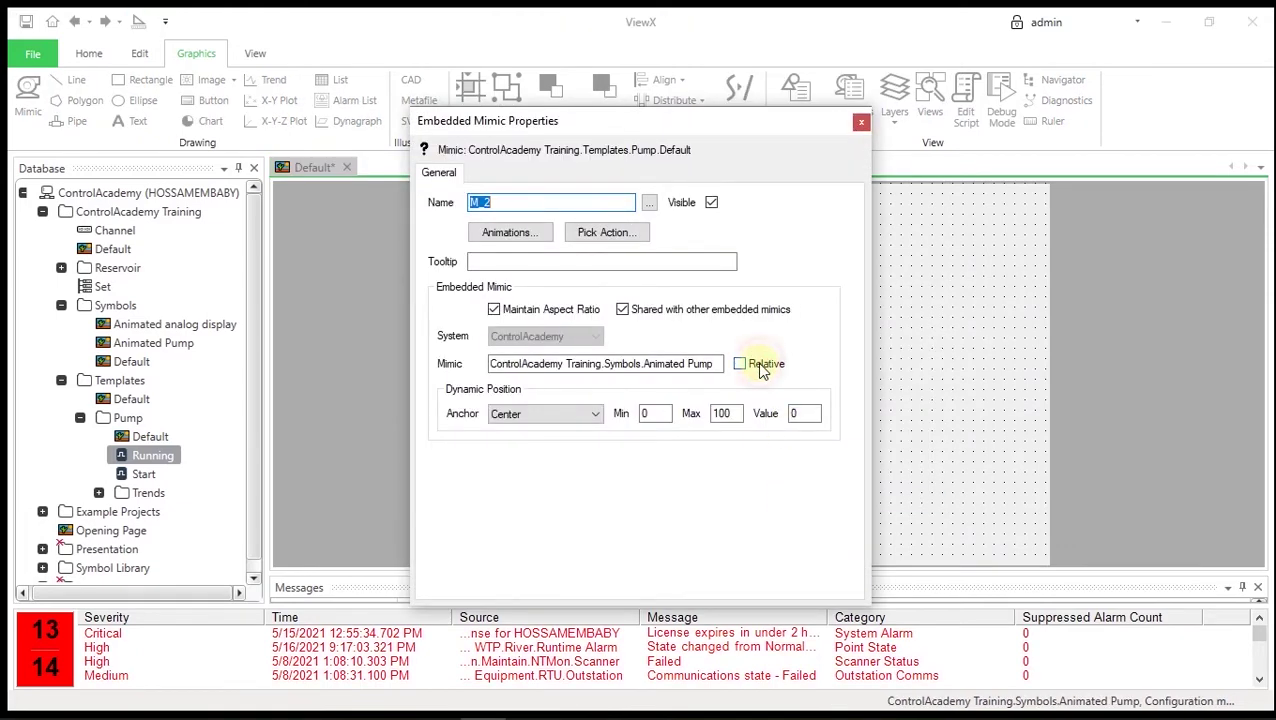
left_click(862, 124)
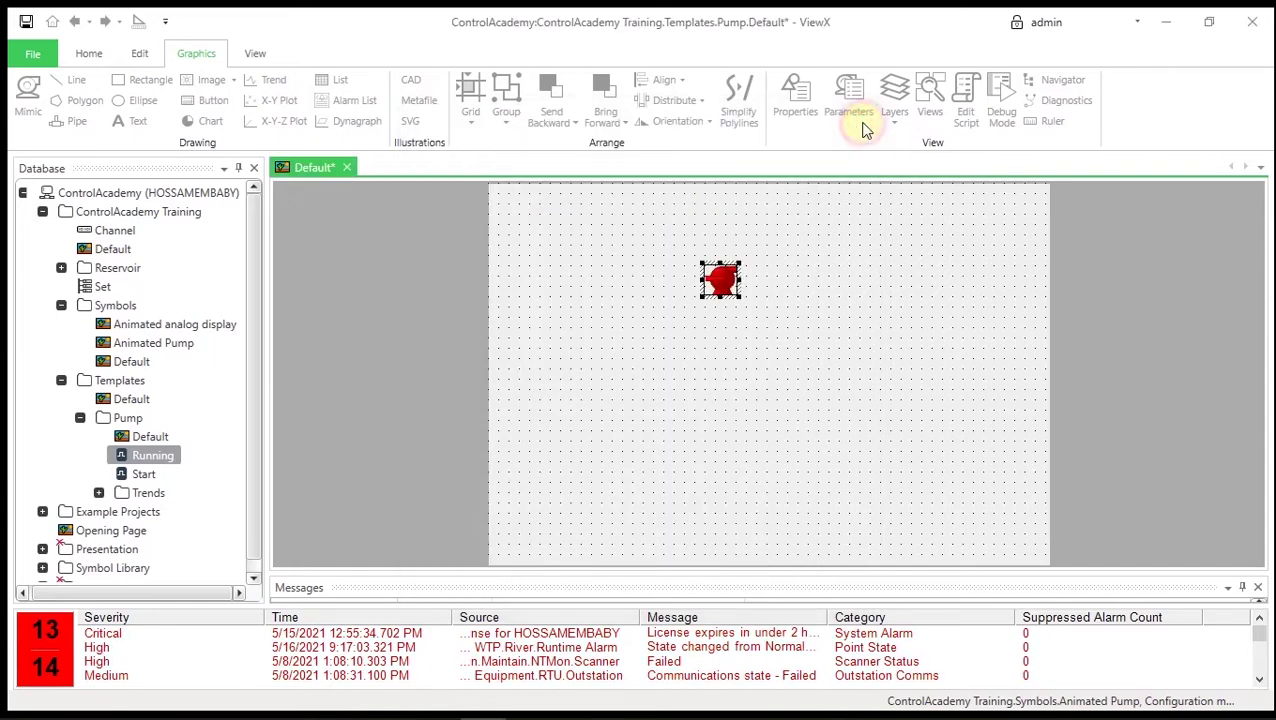
left_click(596, 349)
Override the Running point to Running and confirm, turning the pump green
left_click(139, 21)
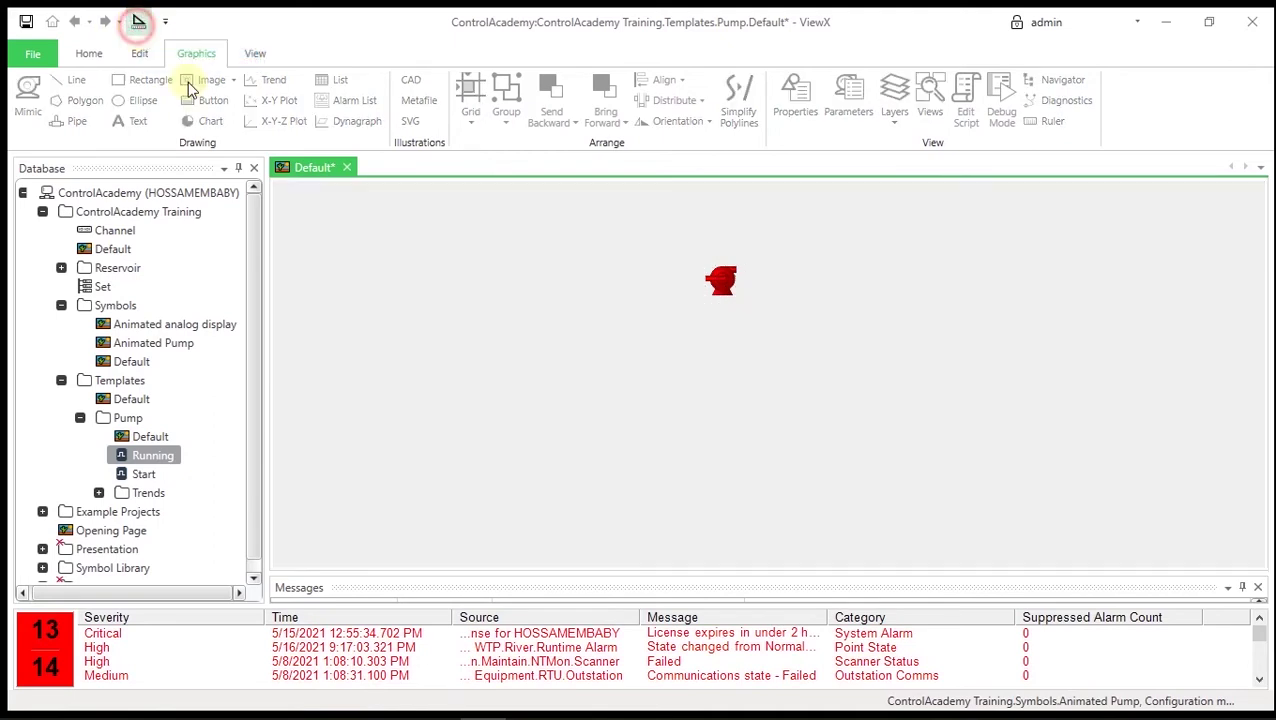
left_click(160, 457)
right_click(161, 458)
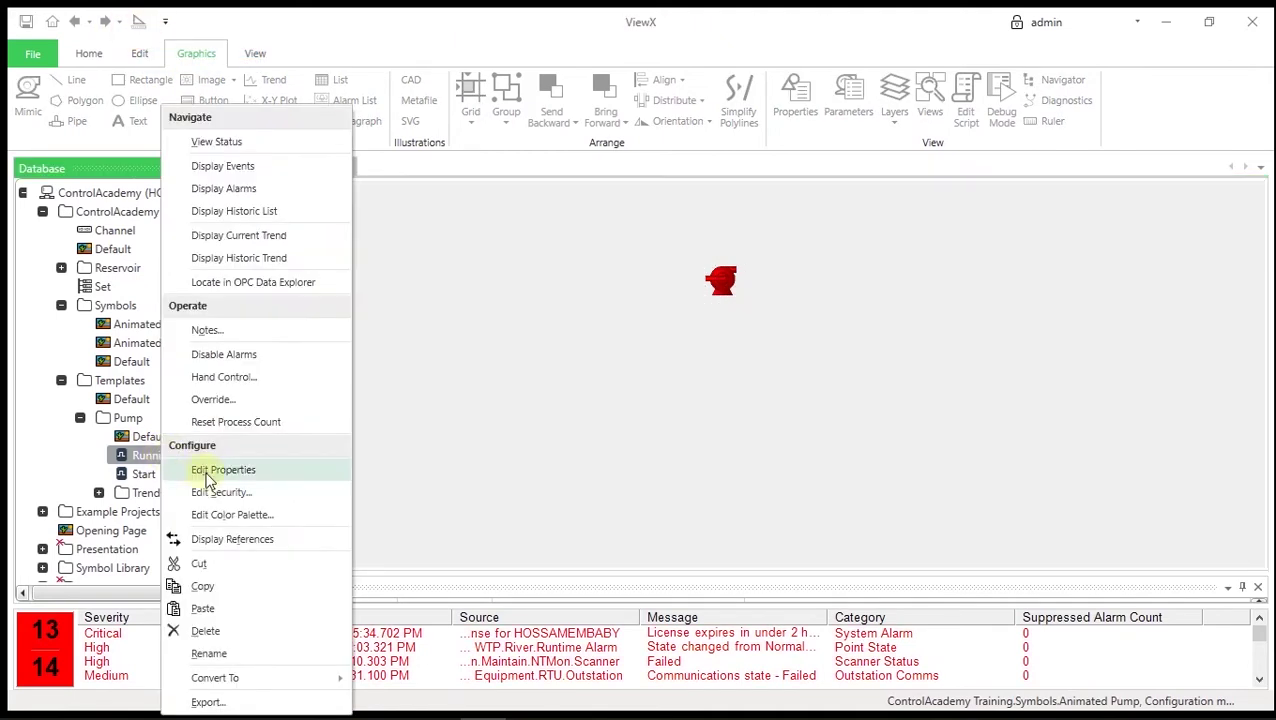
left_click(236, 400)
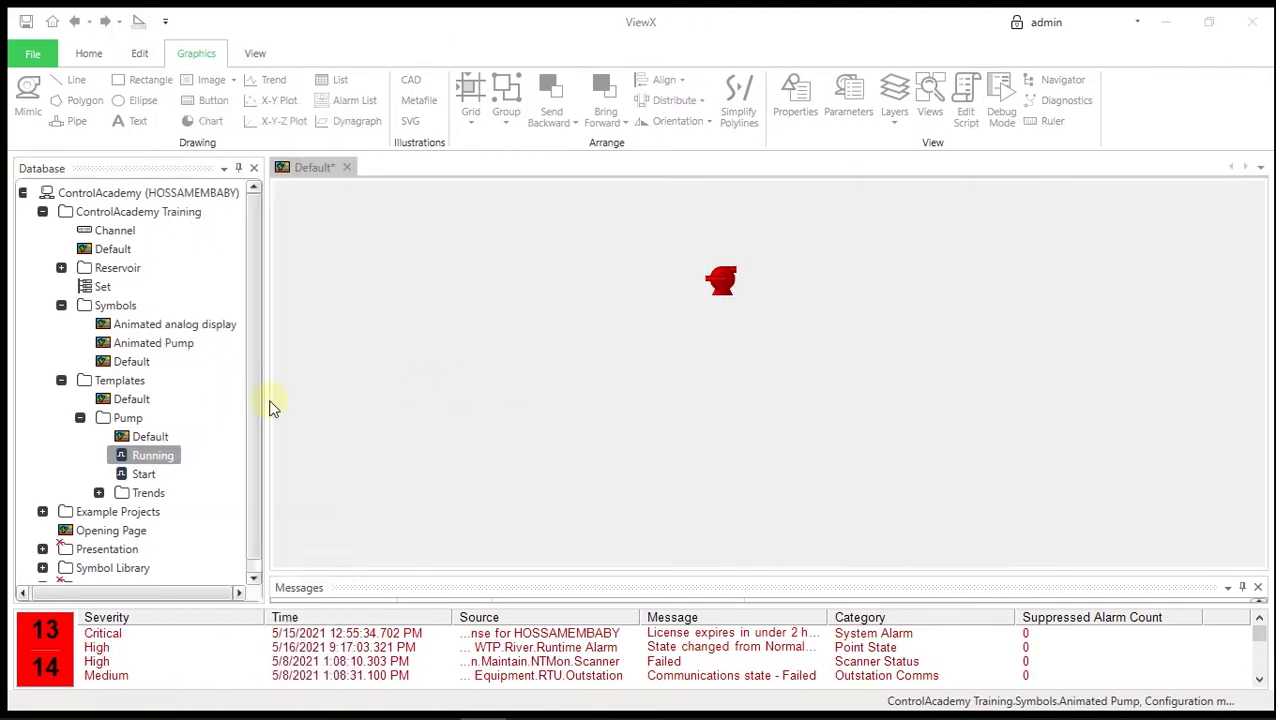
left_click(641, 390)
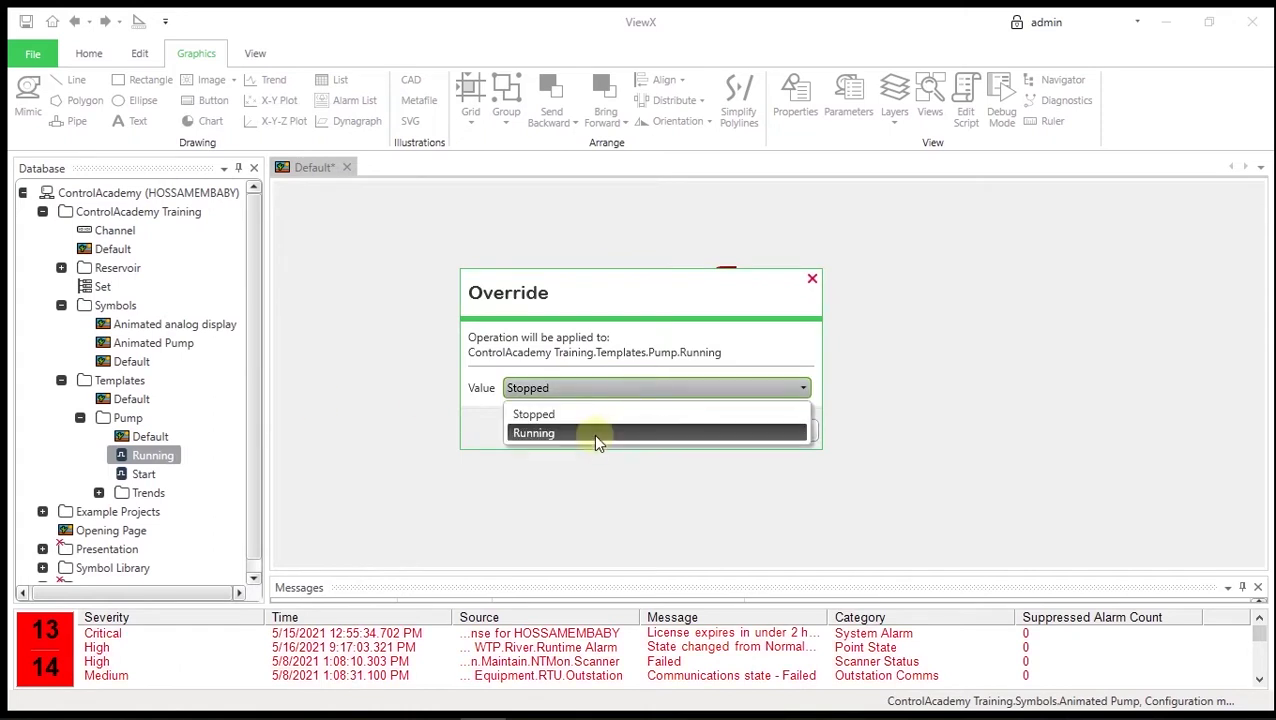
left_click(597, 436)
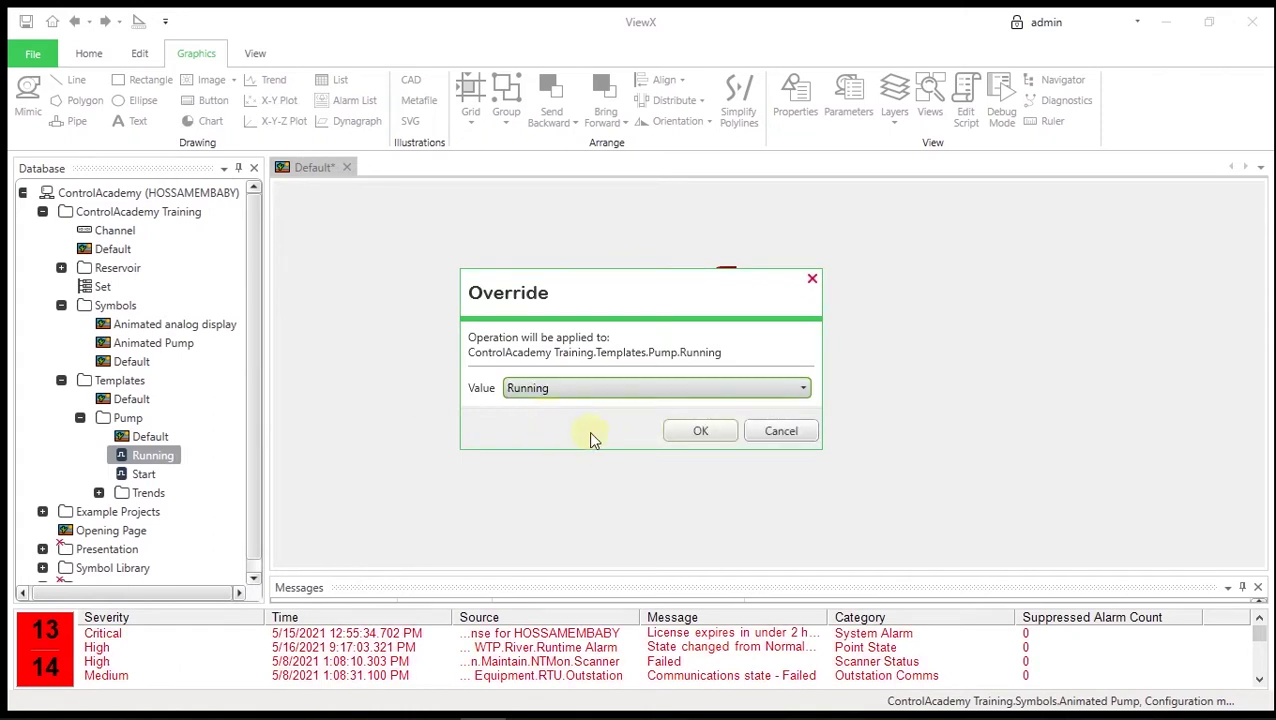
left_click(684, 437)
left_click(598, 364)
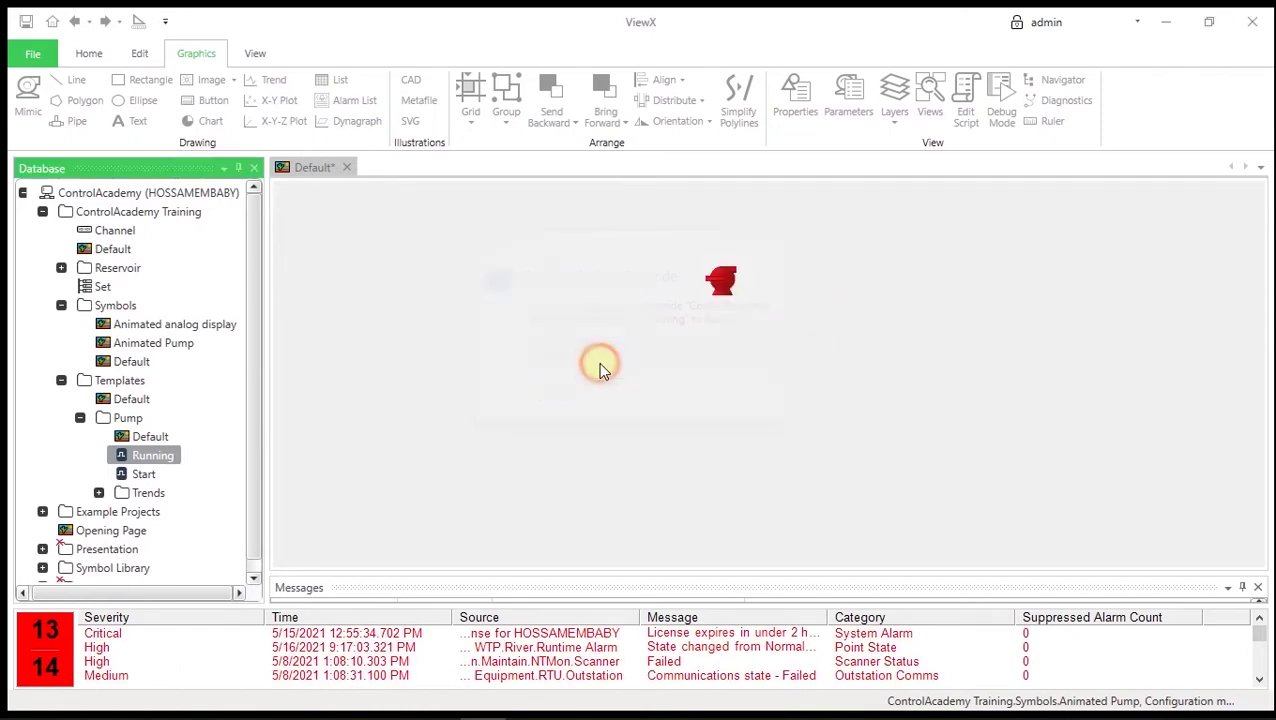
Override the Running point back to Stopped so the pump returns to red
left_click(158, 457)
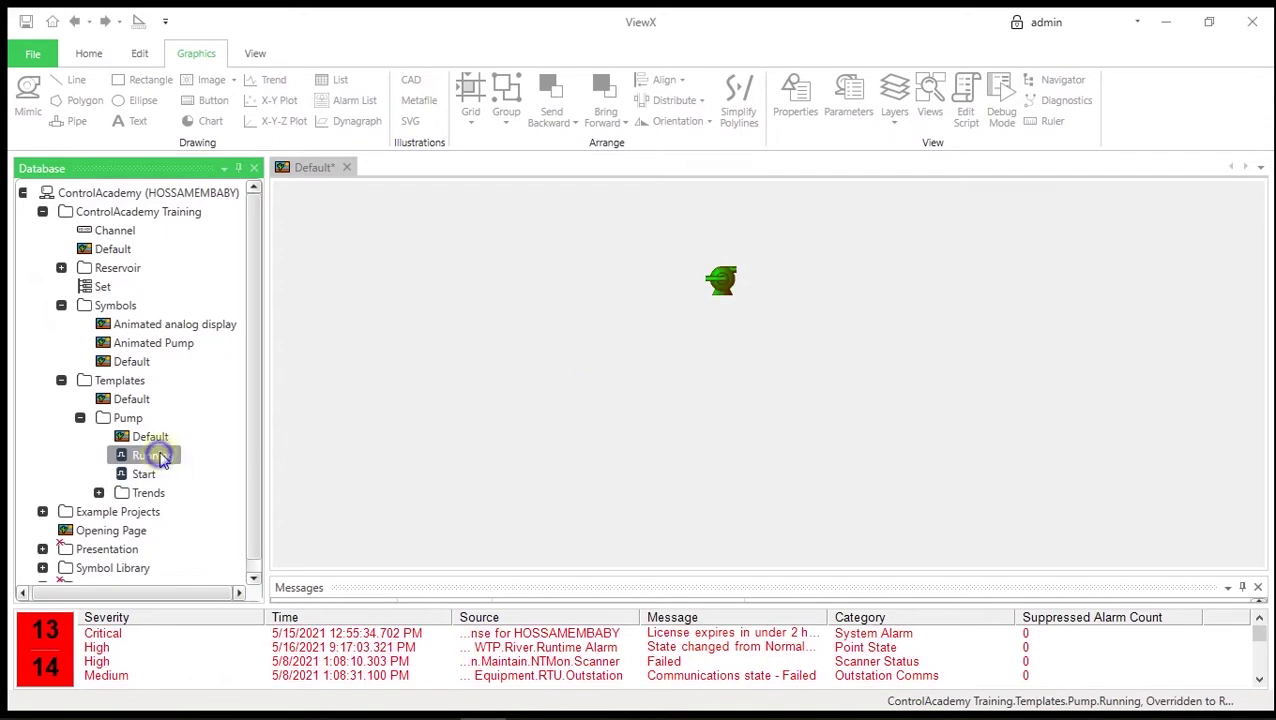
right_click(158, 457)
left_click(242, 384)
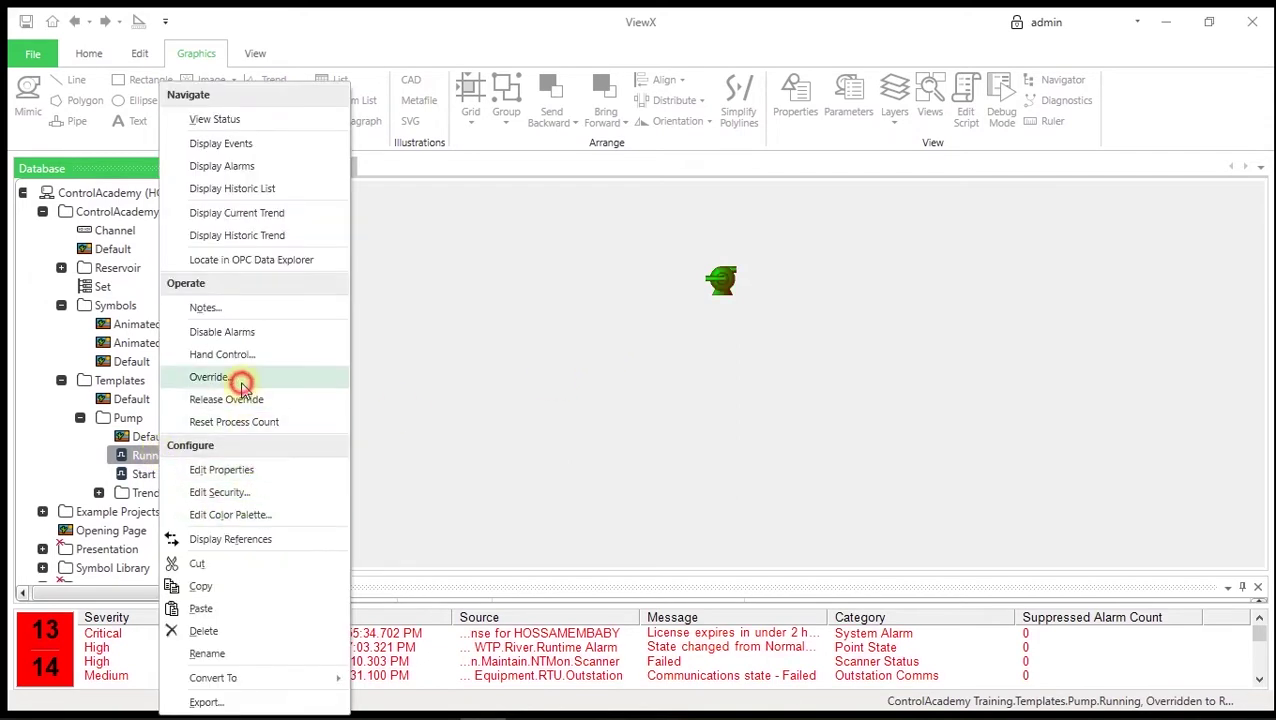
left_click(548, 390)
left_click(545, 414)
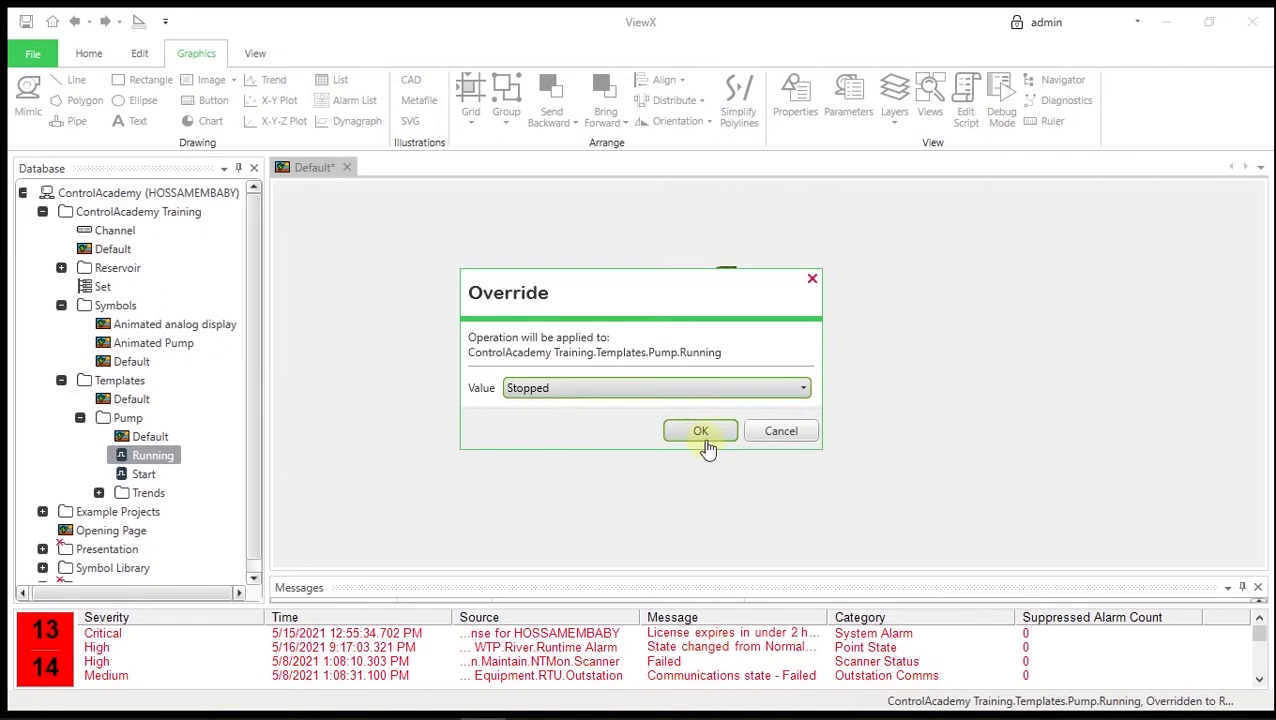
left_click(700, 432)
left_click(639, 363)
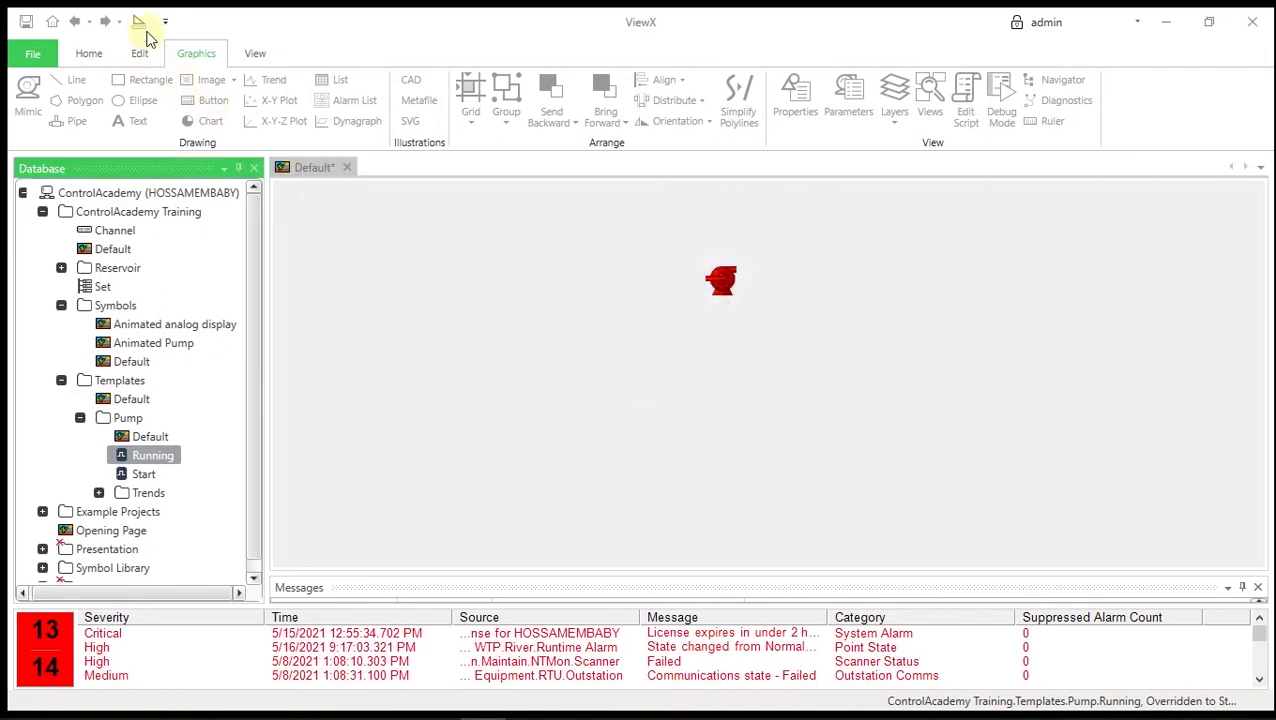
left_click(299, 215)
Draw a button below the pump labelled 'Start', with the label centred horizontally and vertically
left_click(139, 21)
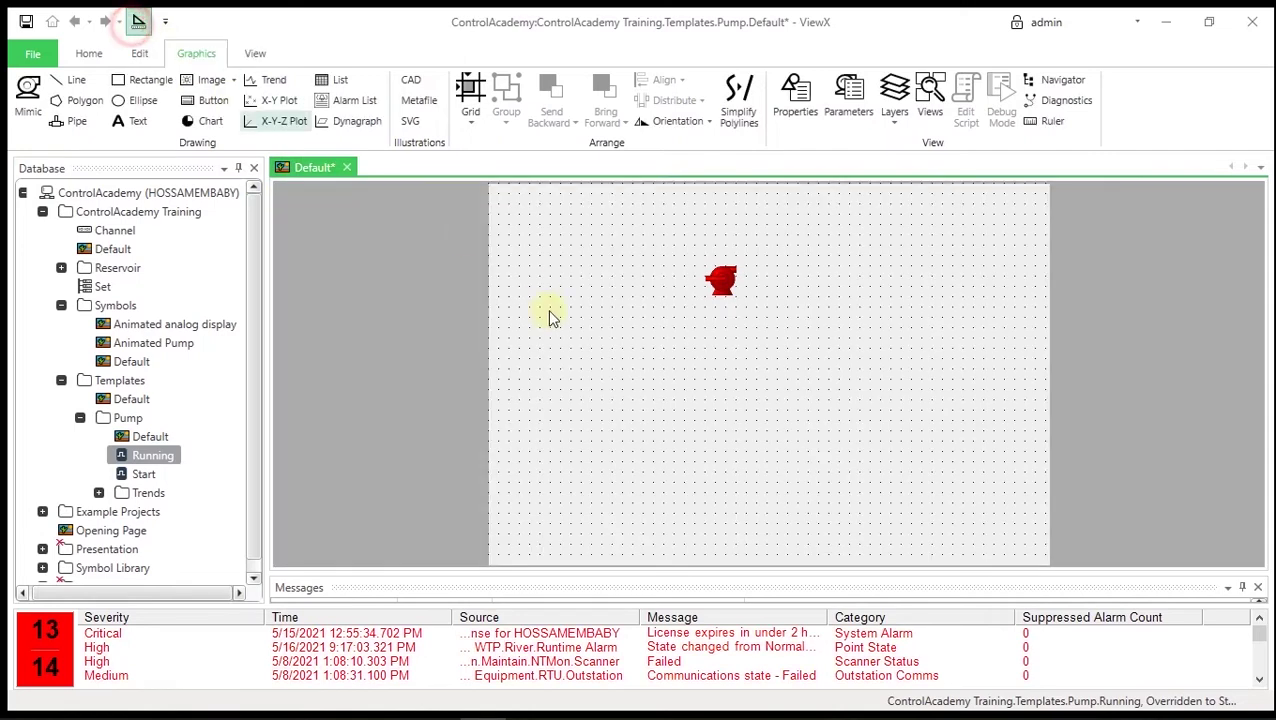
left_click(698, 386)
left_click(190, 101)
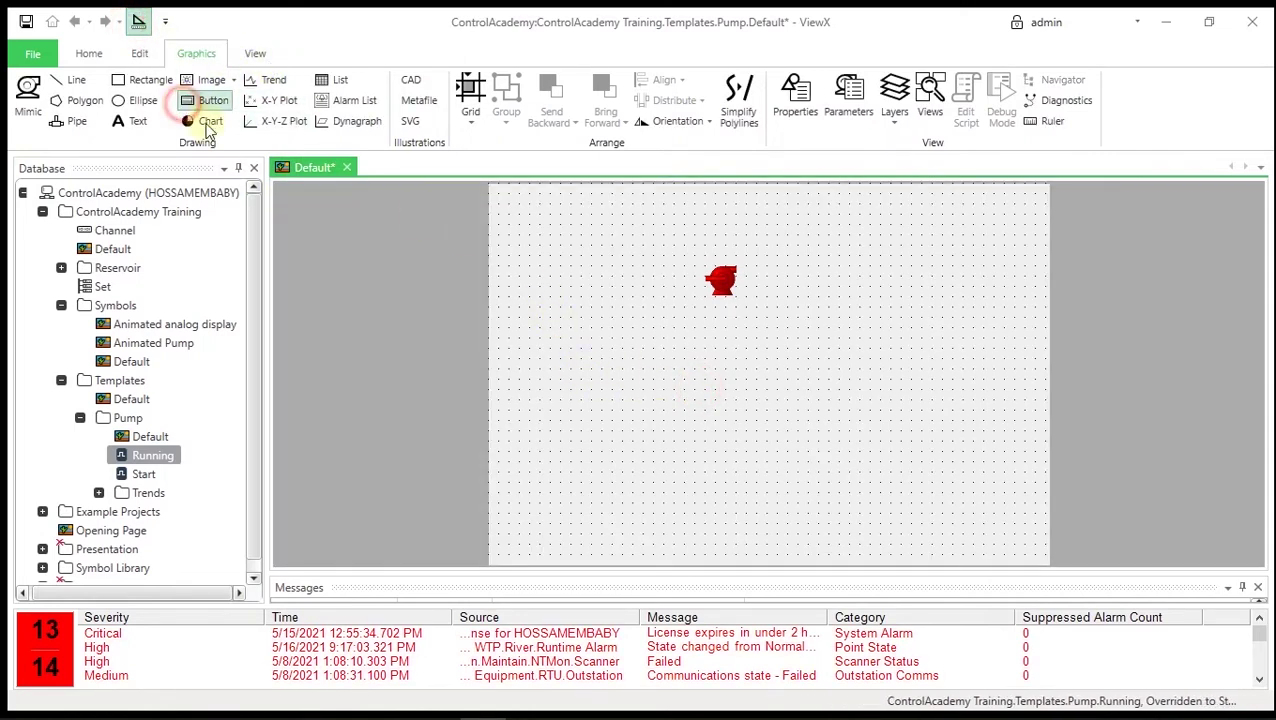
mouse_move(632, 309)
left_mouse_down()
mouse_move(715, 330)
mouse_move(700, 324)
left_mouse_up()
double_click(668, 312)
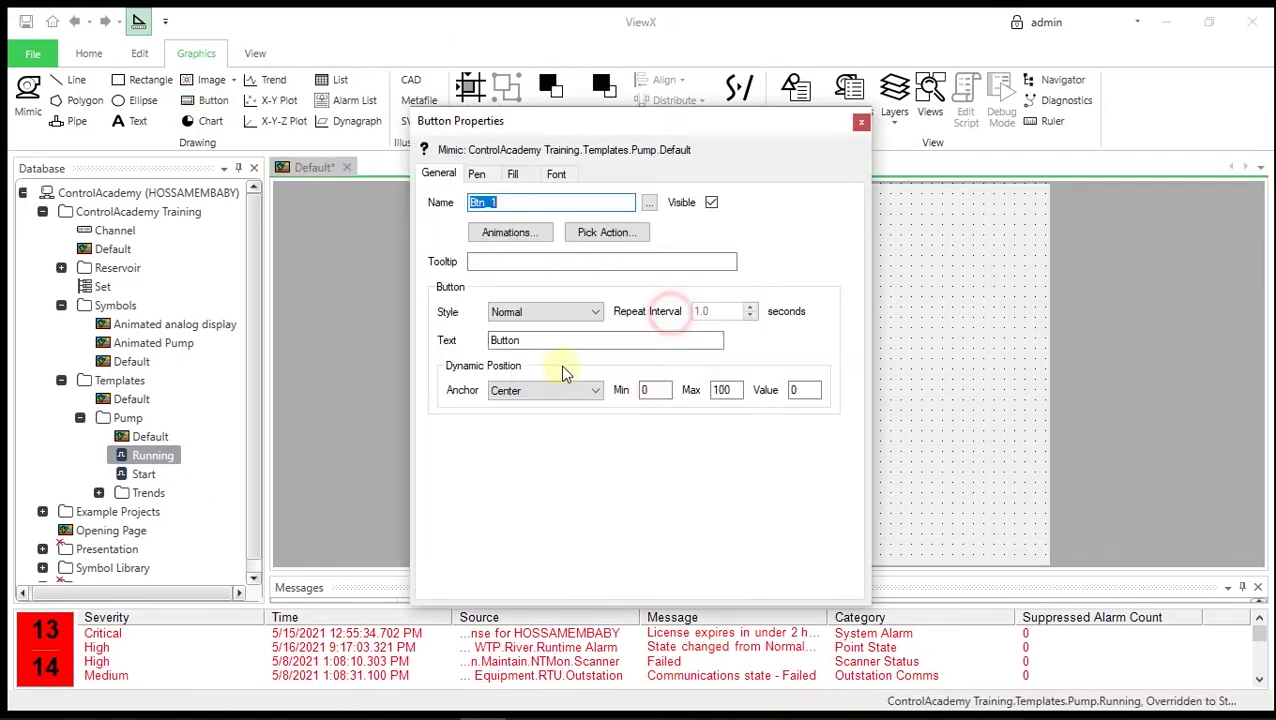
left_click_drag(559, 342, 459, 342)
type("SS")
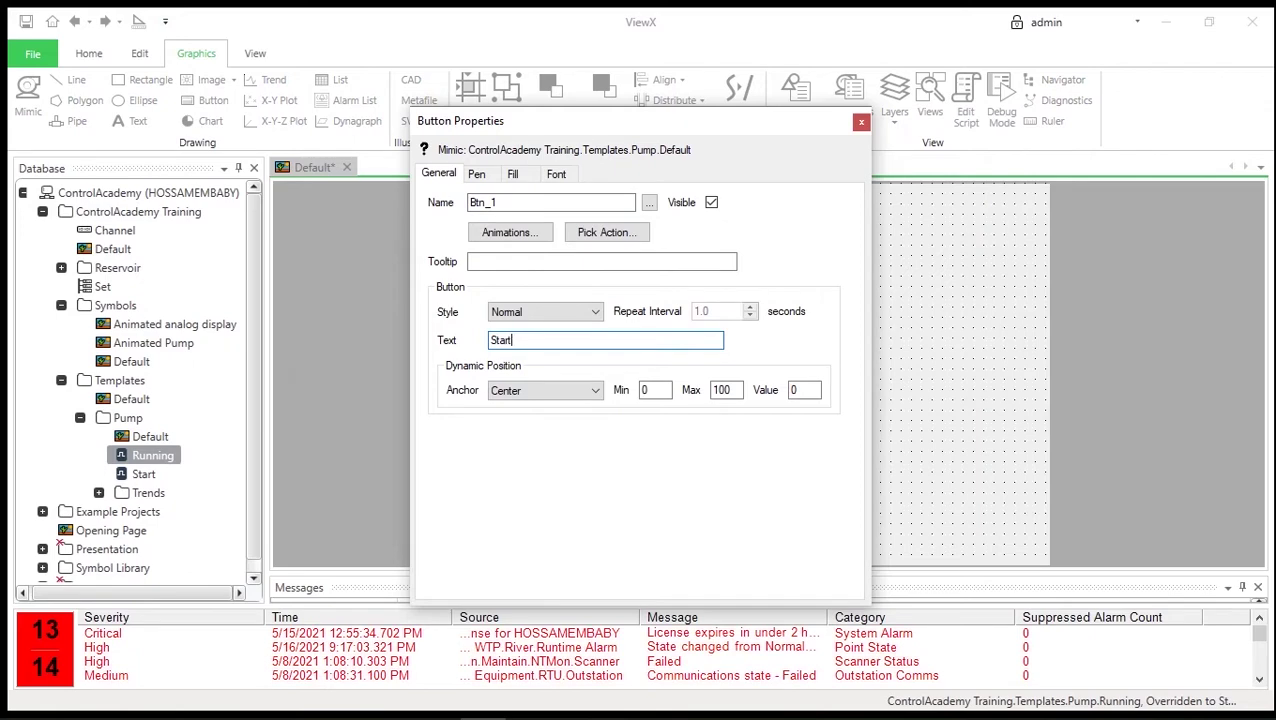
left_click(557, 175)
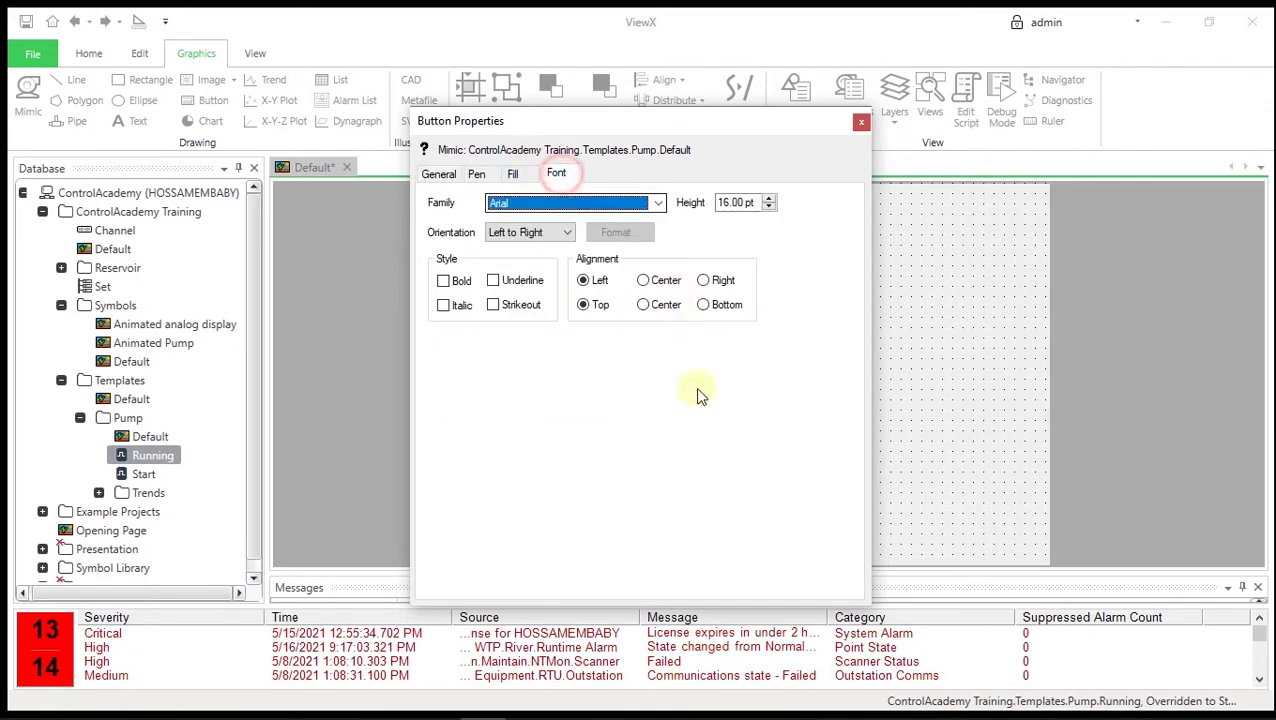
left_click(661, 284)
left_click(663, 305)
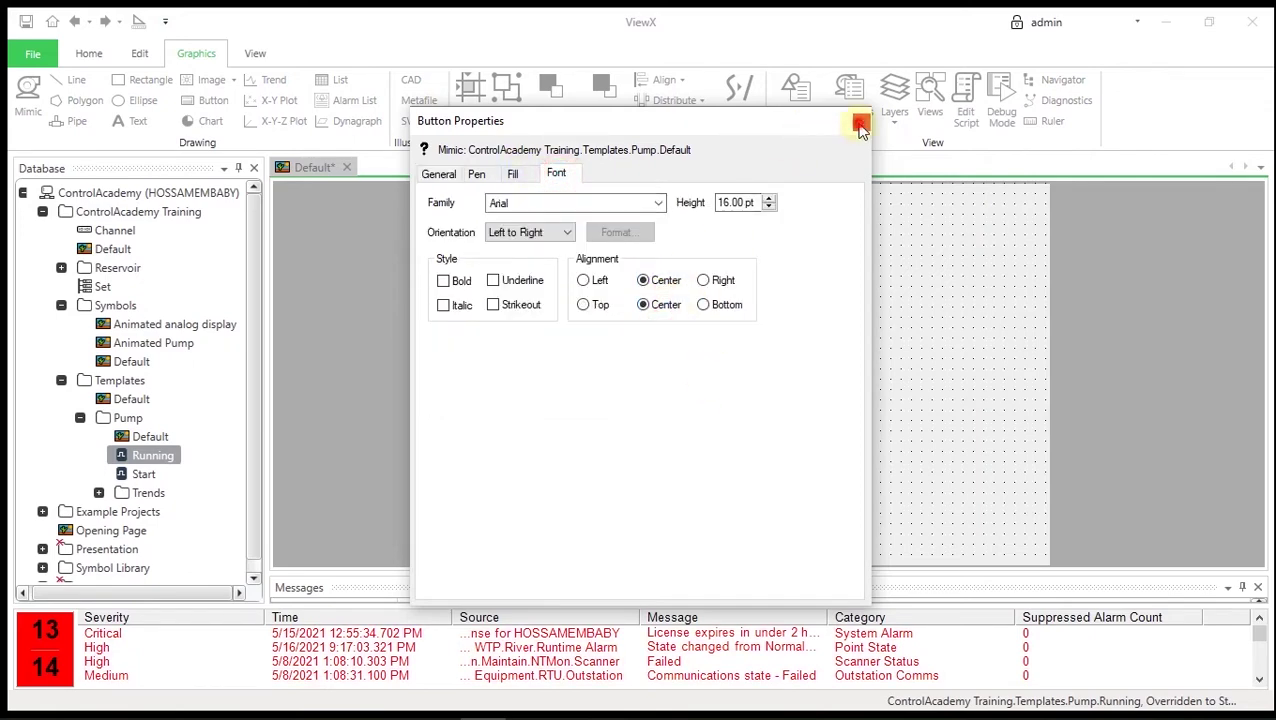
left_click(860, 125)
Duplicate the Start button to its right and relabel the copy 'Stop'
left_click(664, 380)
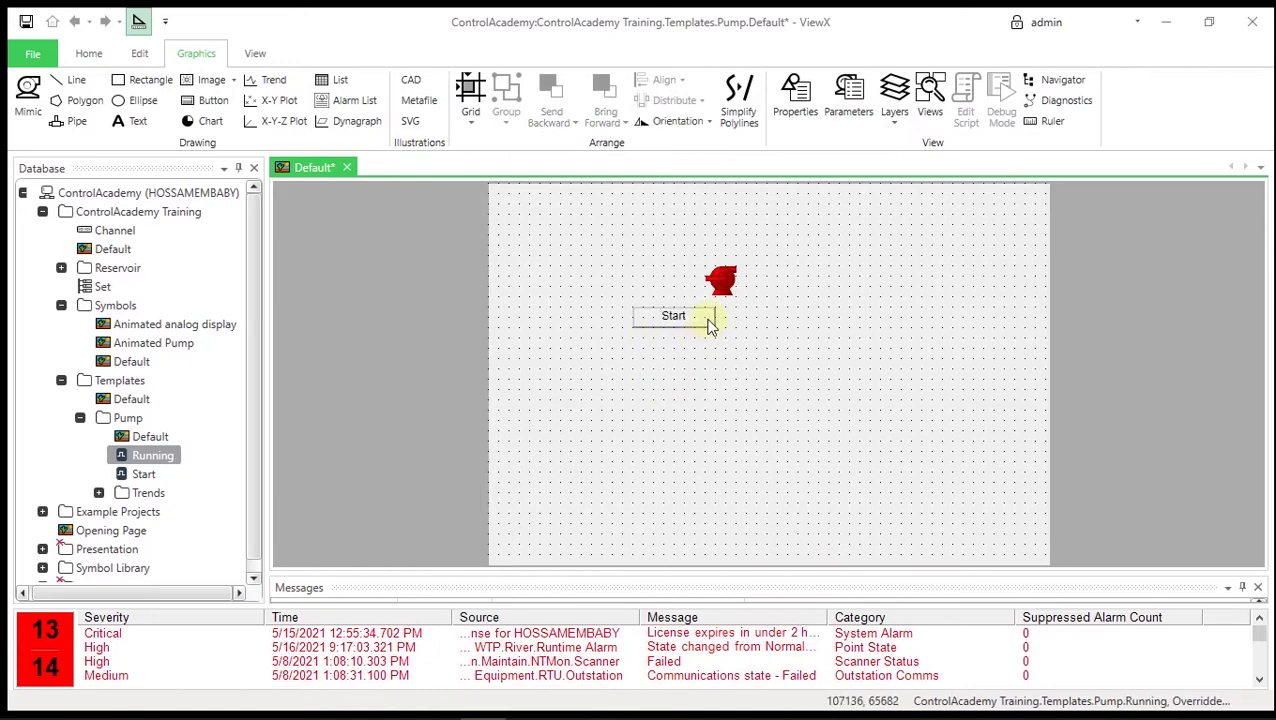
left_click_drag(684, 313, 801, 328)
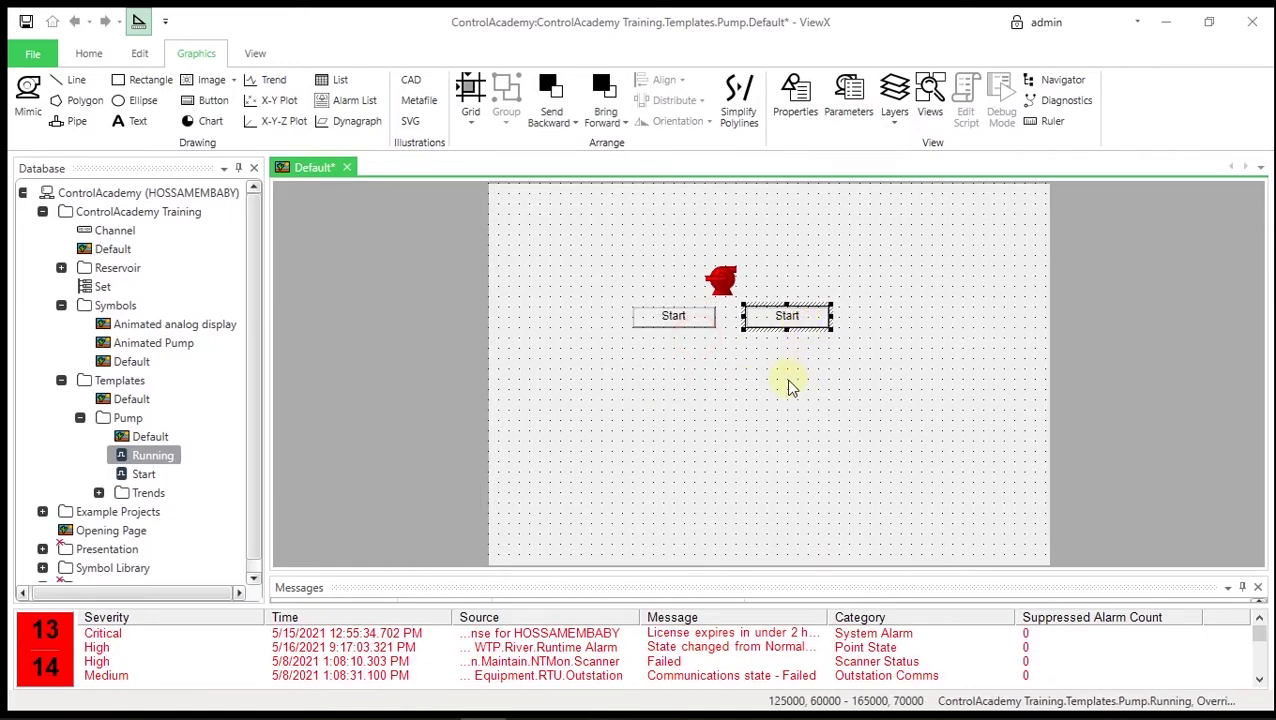
double_click(784, 316)
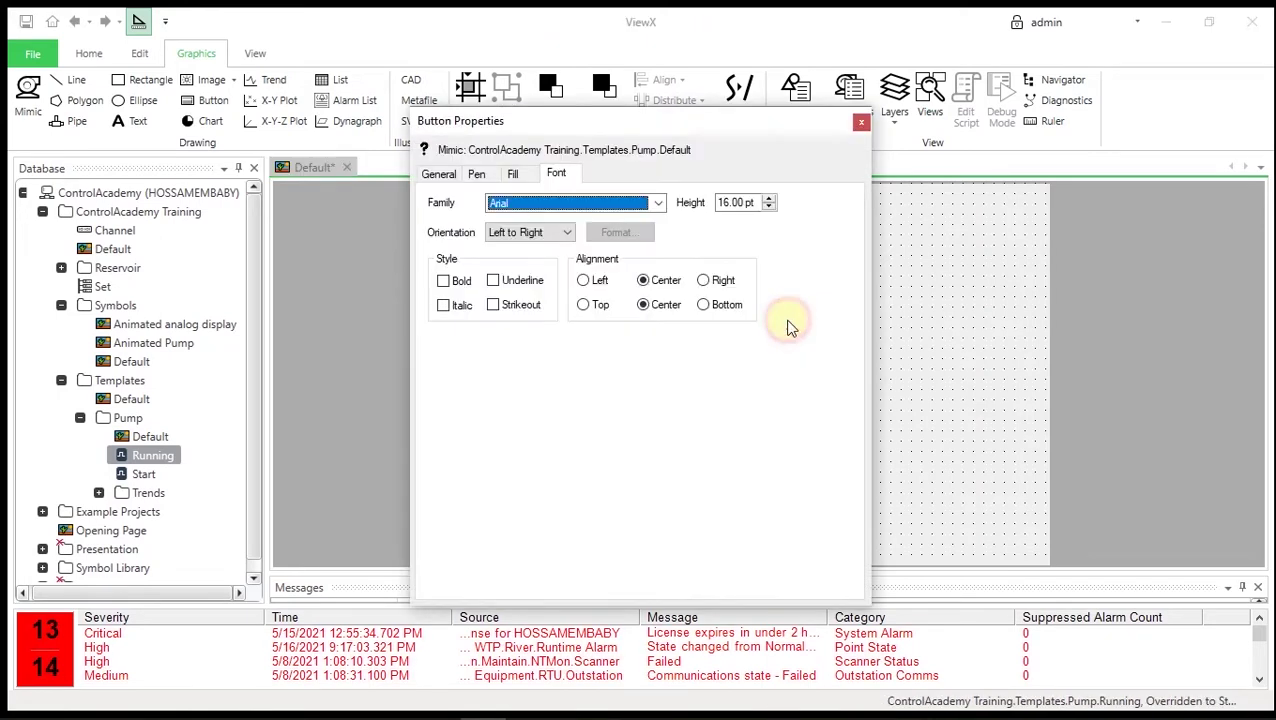
left_click(441, 173)
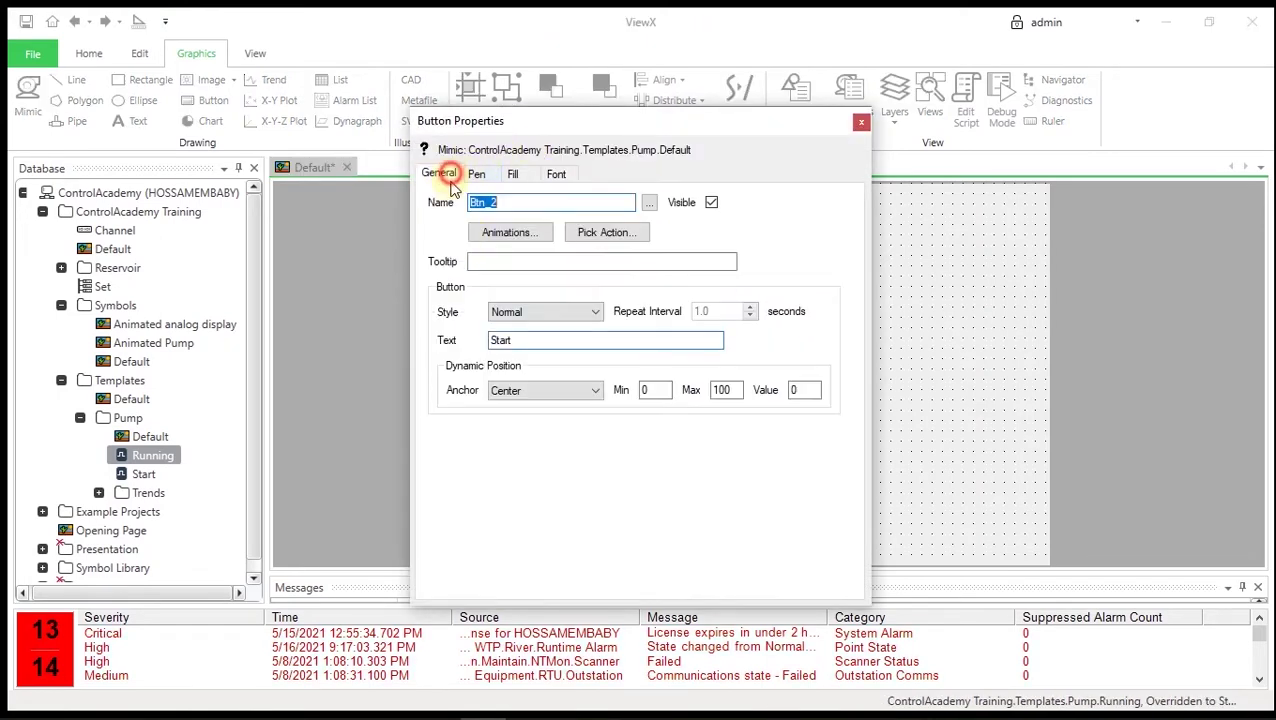
double_click(545, 338)
type("St")
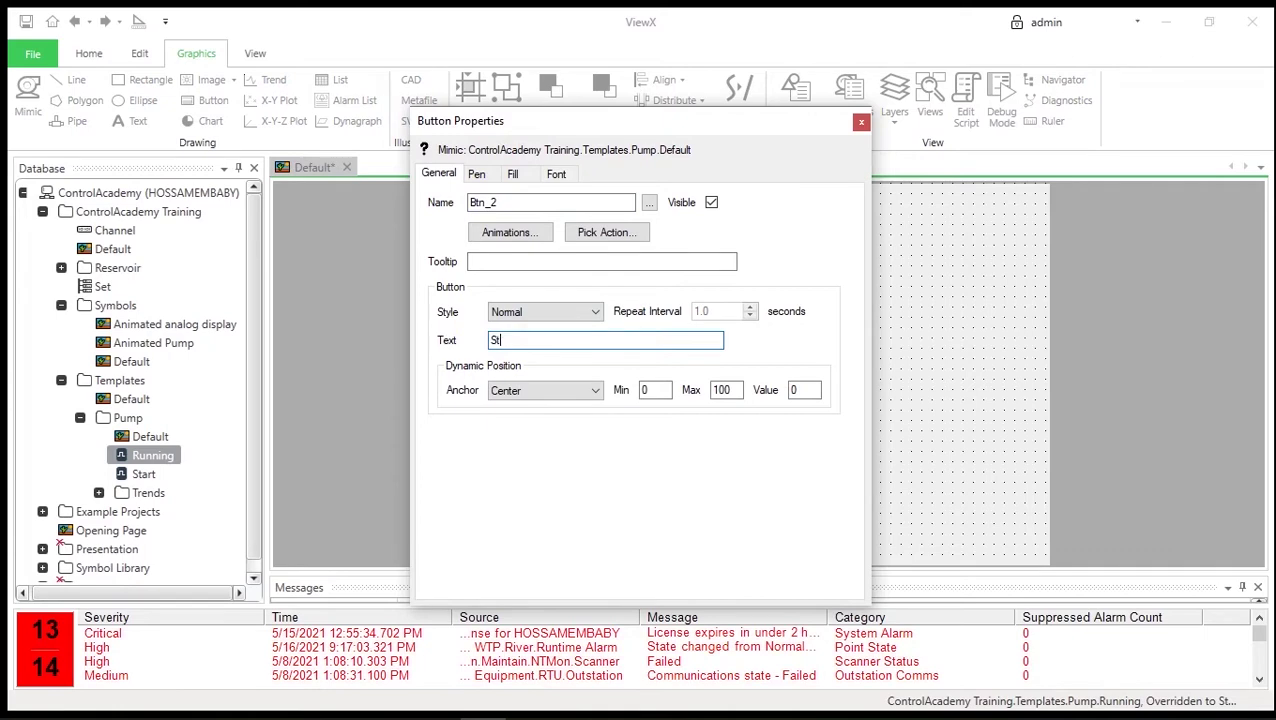
type("op")
left_click(862, 124)
Give the Start button a Method pick action calling Hand Control on Pump's Start point
right_click(682, 320)
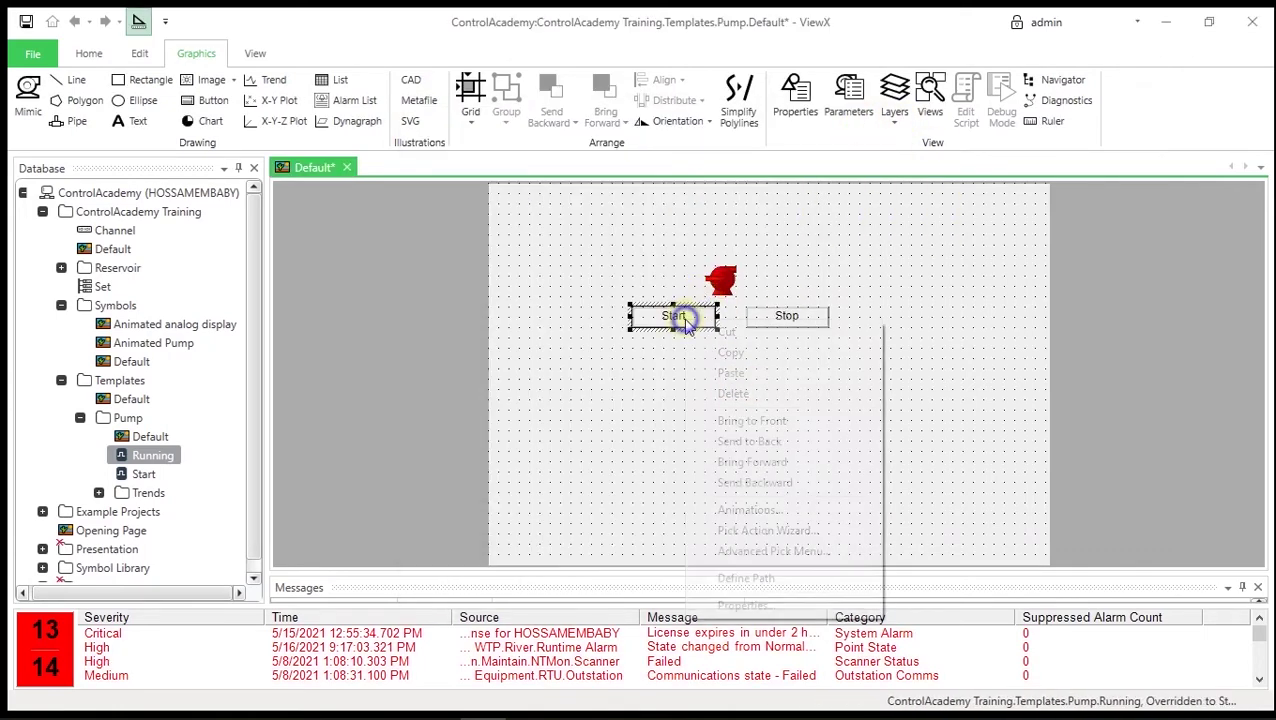
left_click(768, 535)
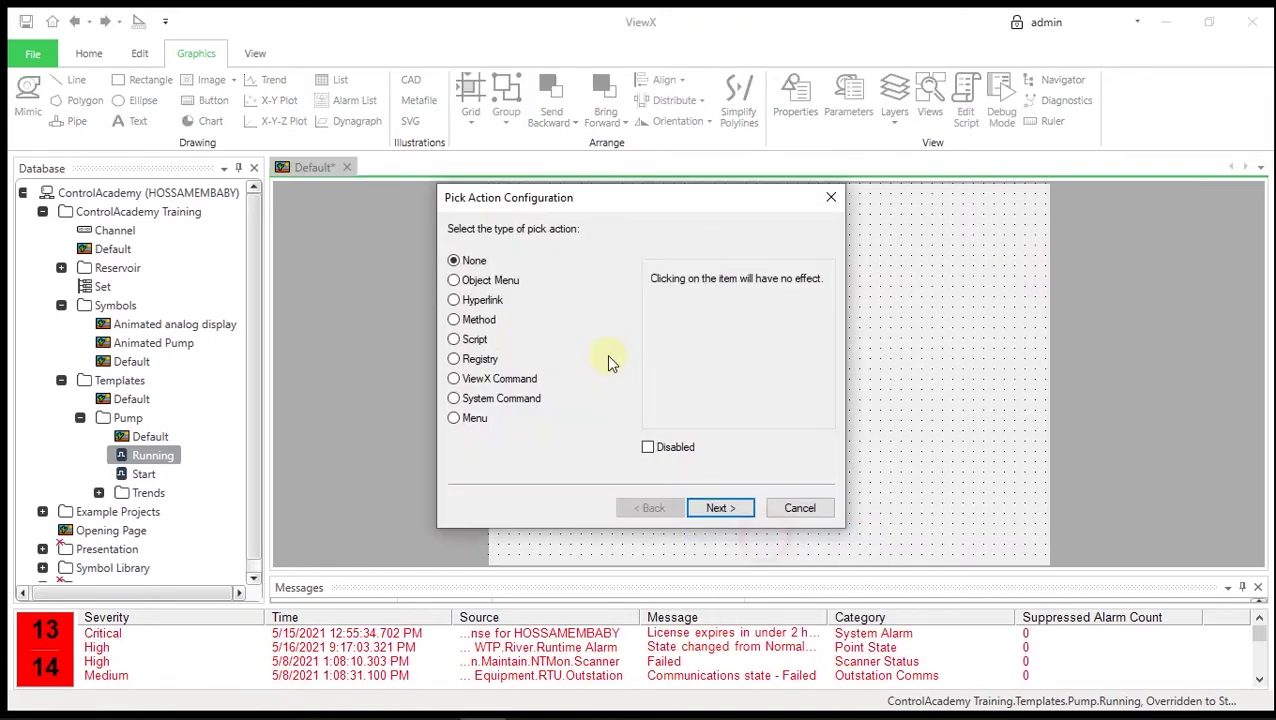
left_click(479, 320)
left_click(720, 507)
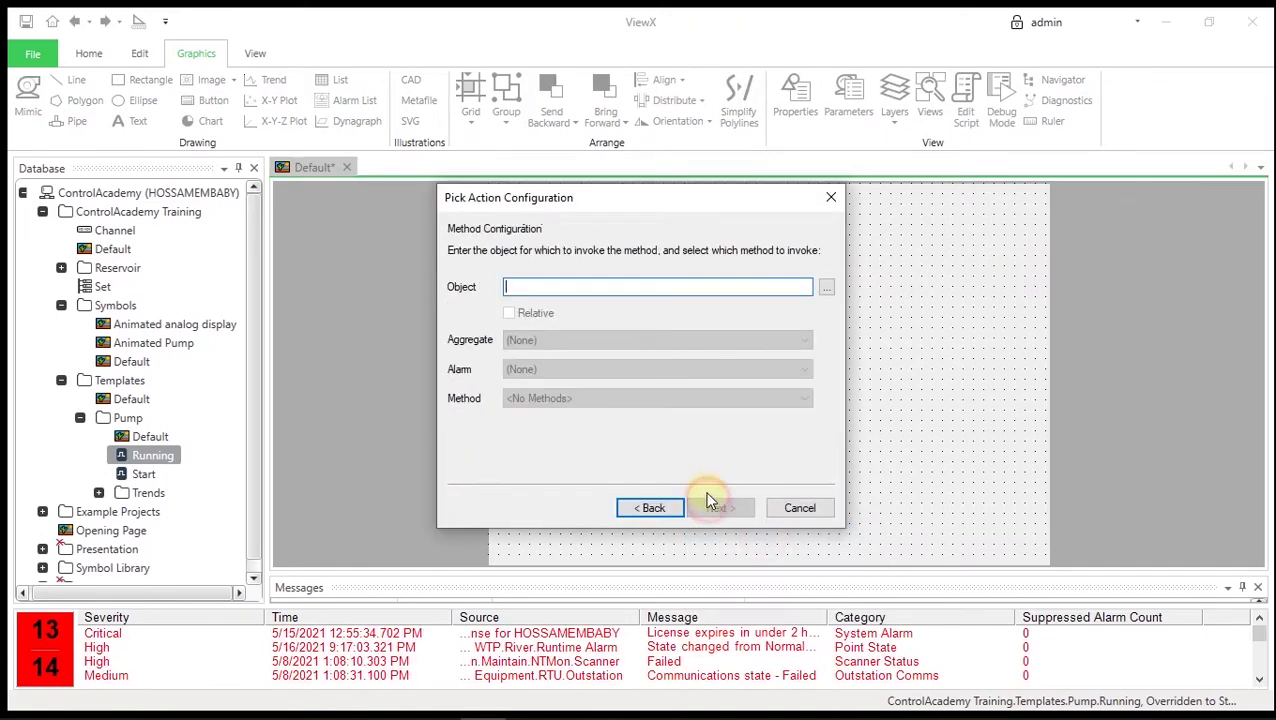
left_click(826, 288)
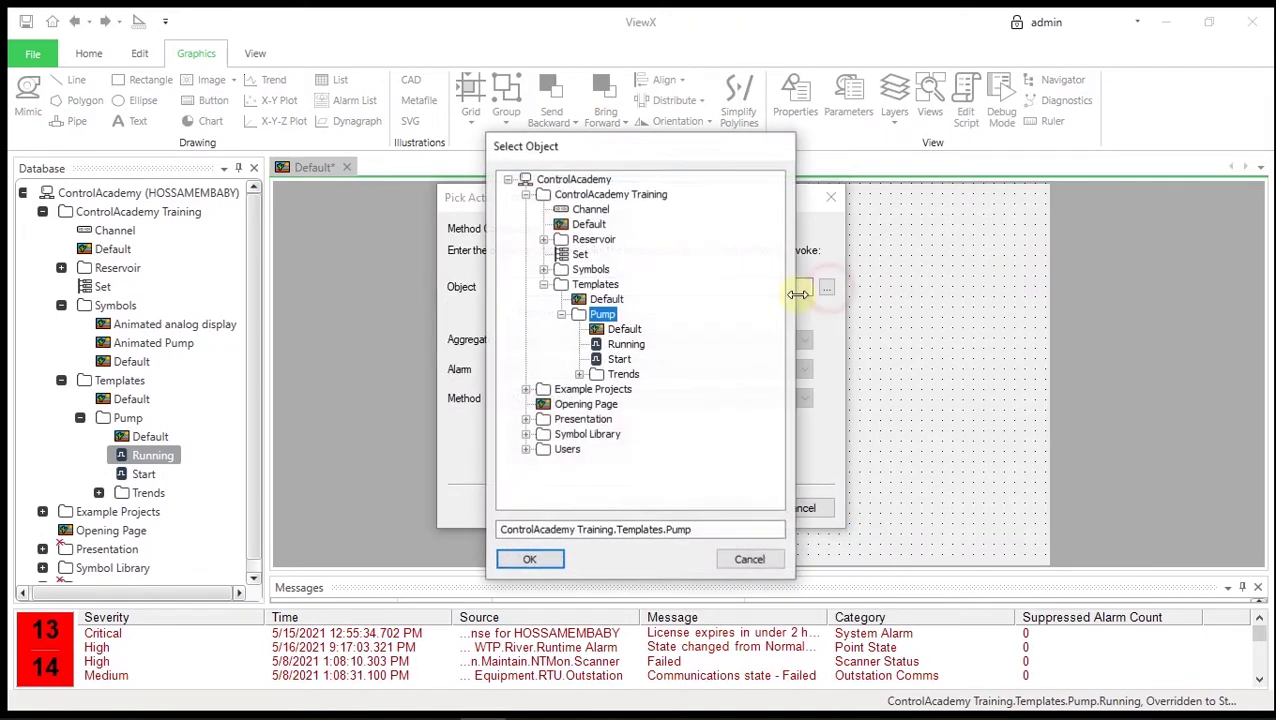
left_click(618, 360)
left_click(530, 560)
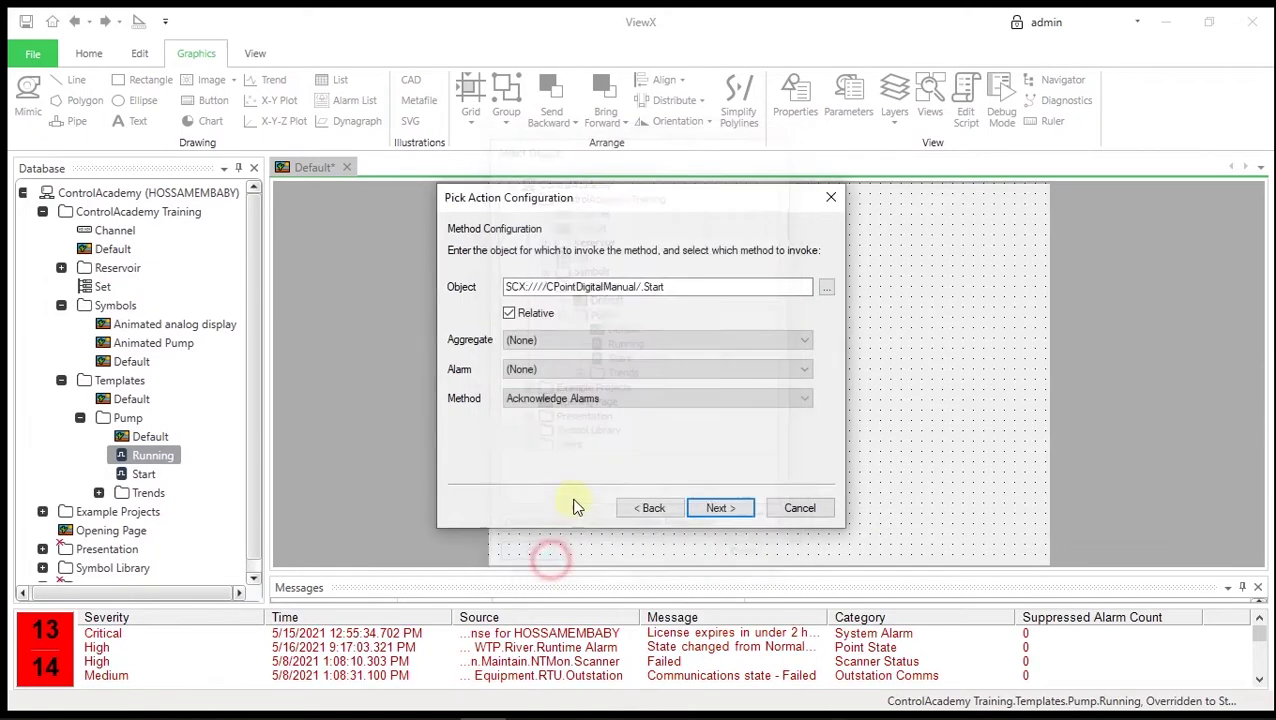
left_click(556, 398)
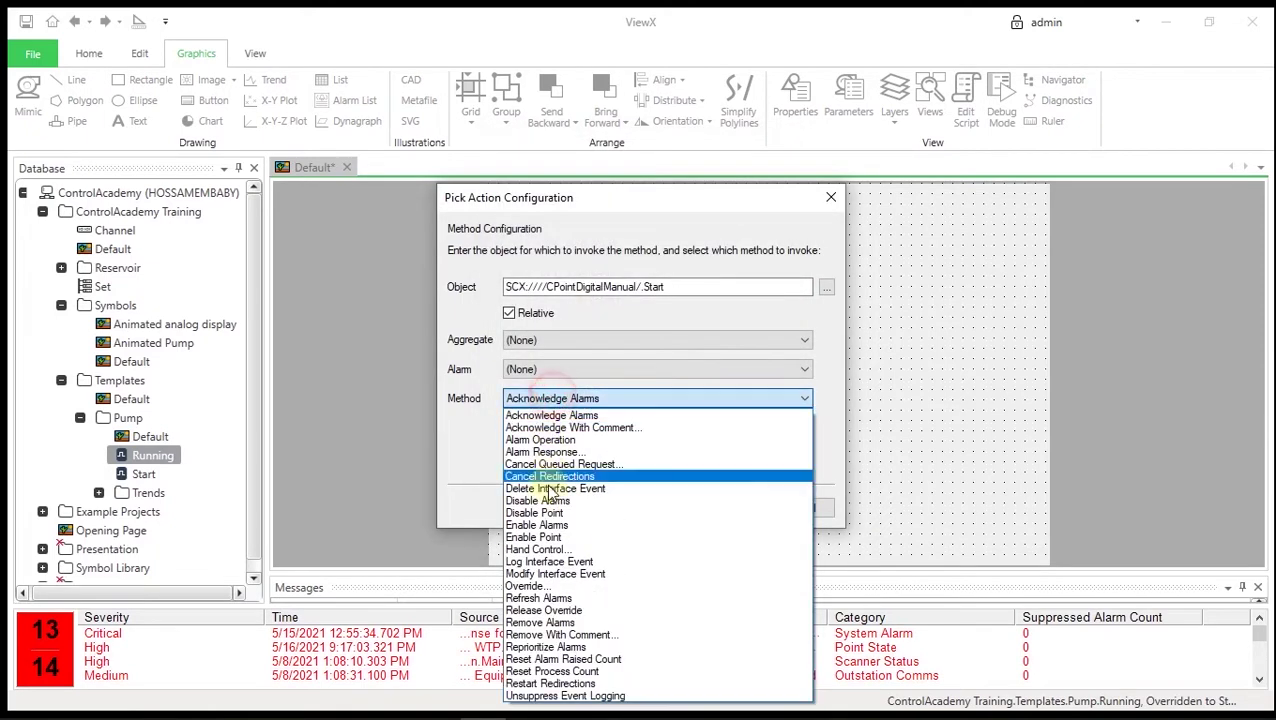
left_click(540, 549)
left_click(718, 506)
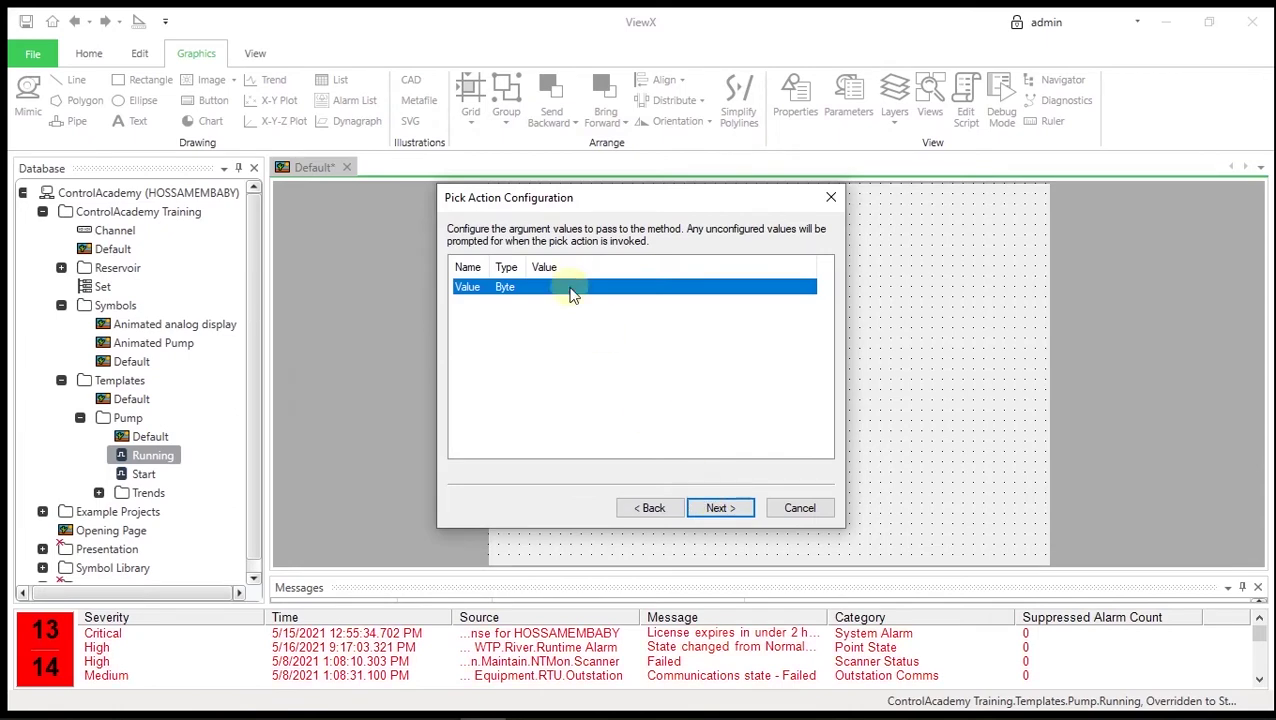
Enter the Hand Control argument value and finish the Start button's pick action wizard
double_click(569, 287)
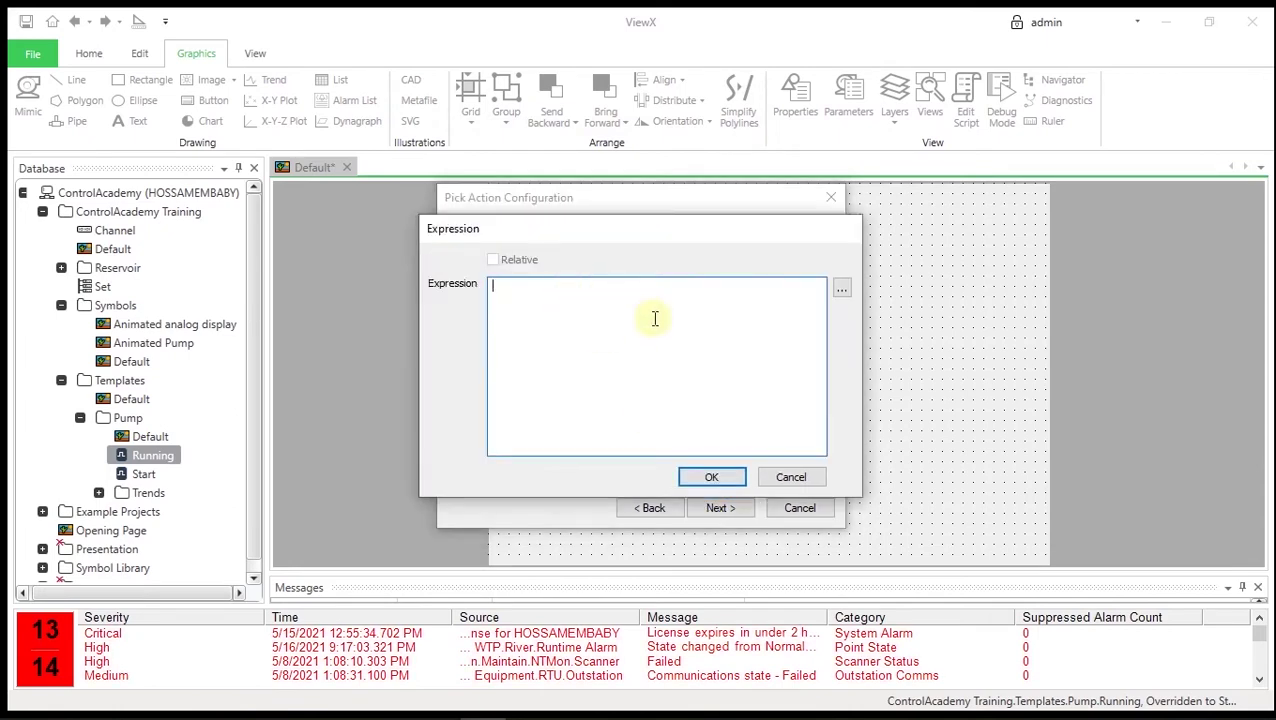
type("0")
left_click(711, 476)
left_click(720, 508)
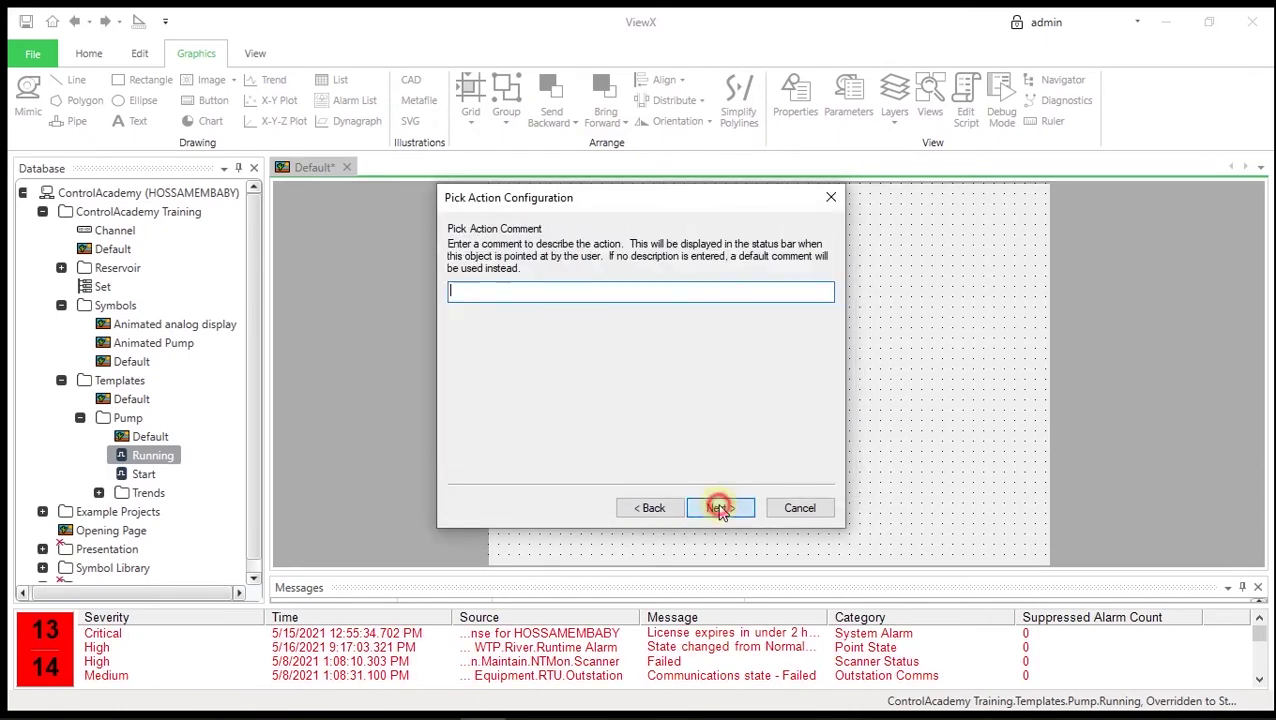
left_click(720, 508)
left_click(720, 508)
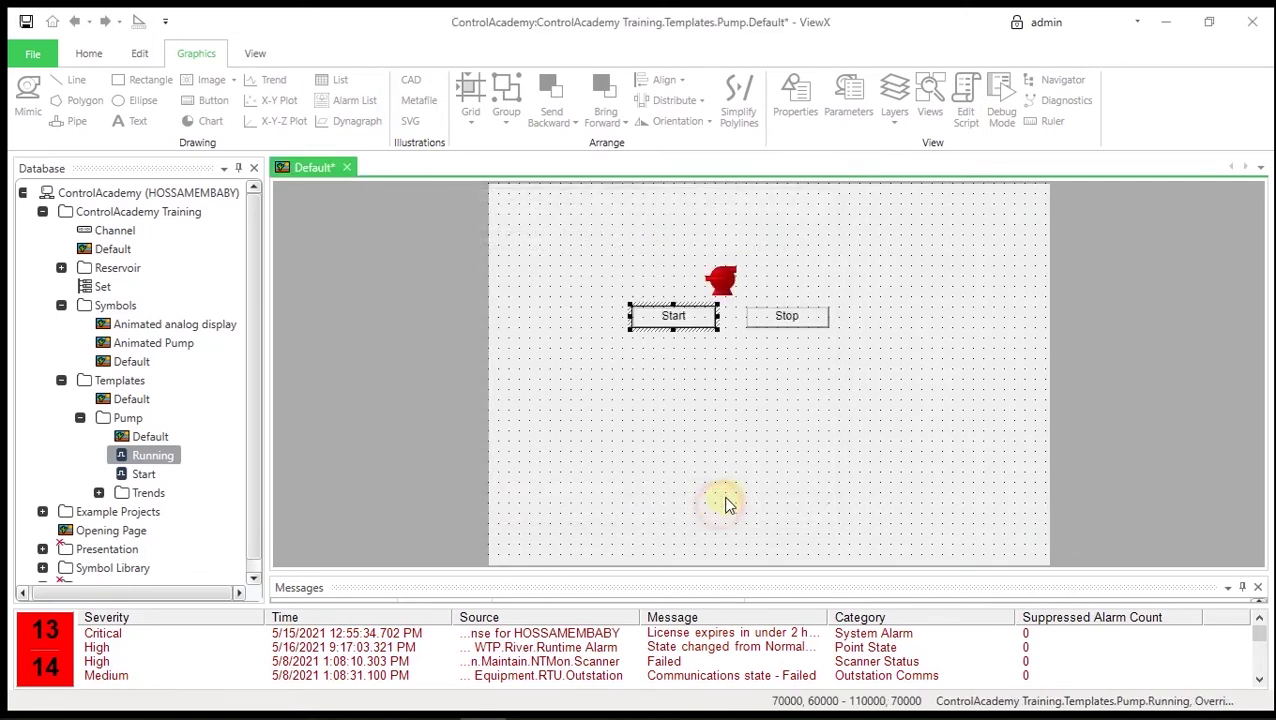
right_click(793, 325)
Begin a Method pick action on the Stop button targeting the Start point under Pump
left_click(868, 536)
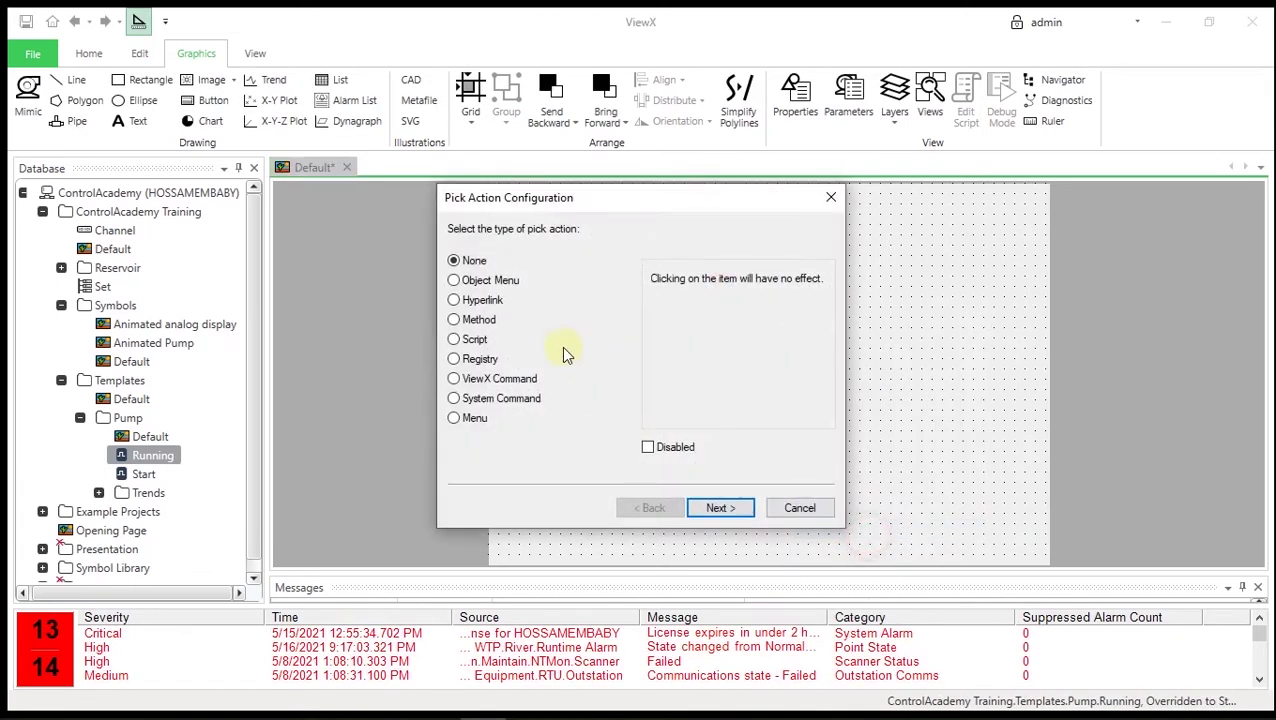
left_click(470, 320)
left_click(750, 510)
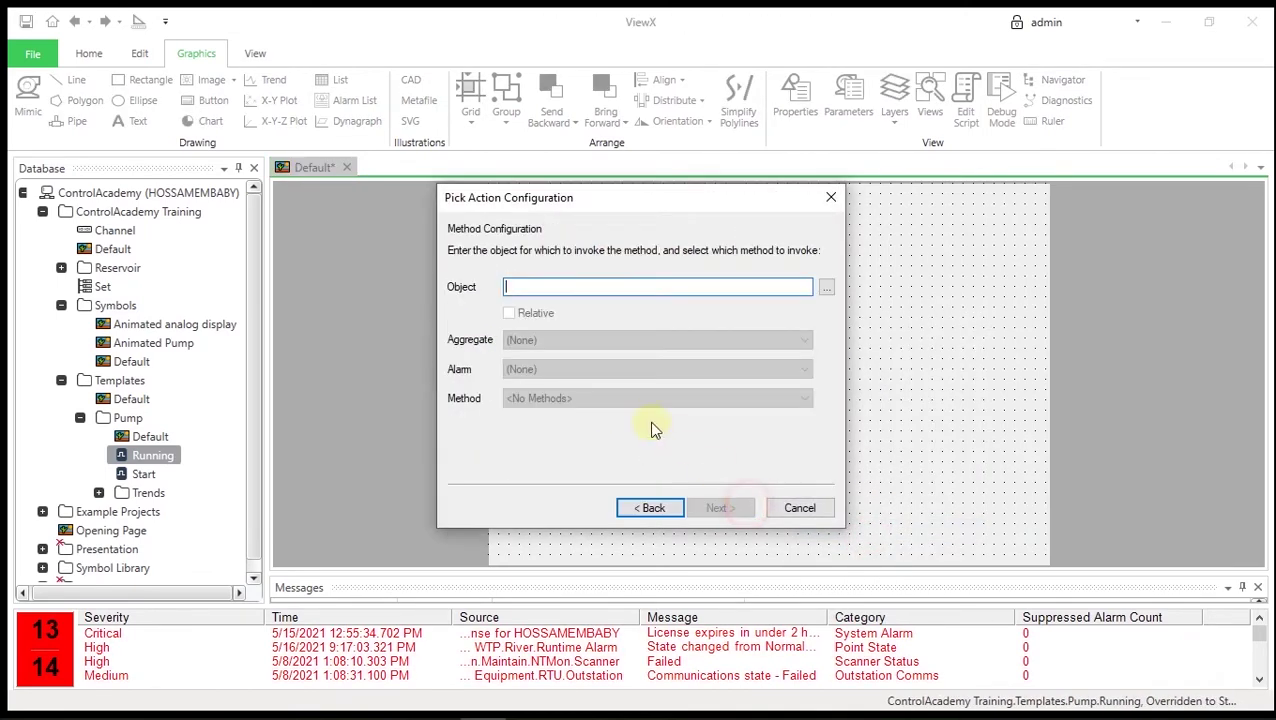
left_click(826, 288)
left_click(619, 359)
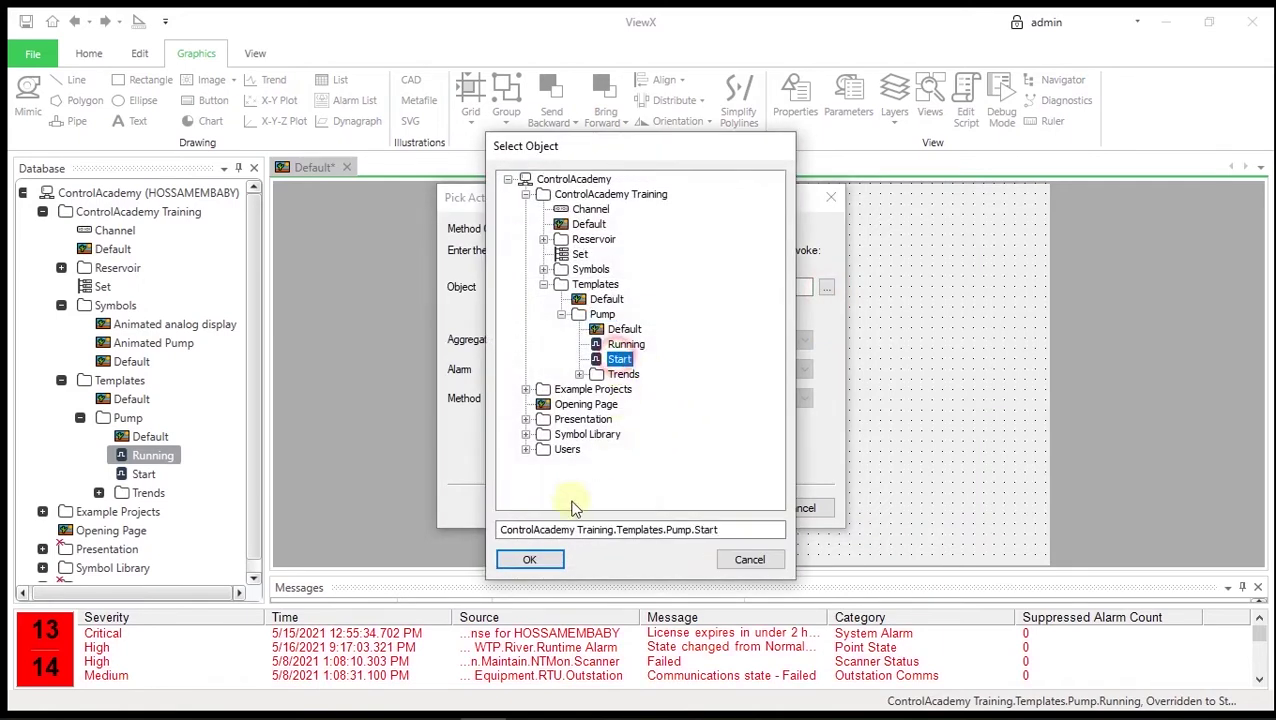
left_click(530, 560)
left_click(720, 510)
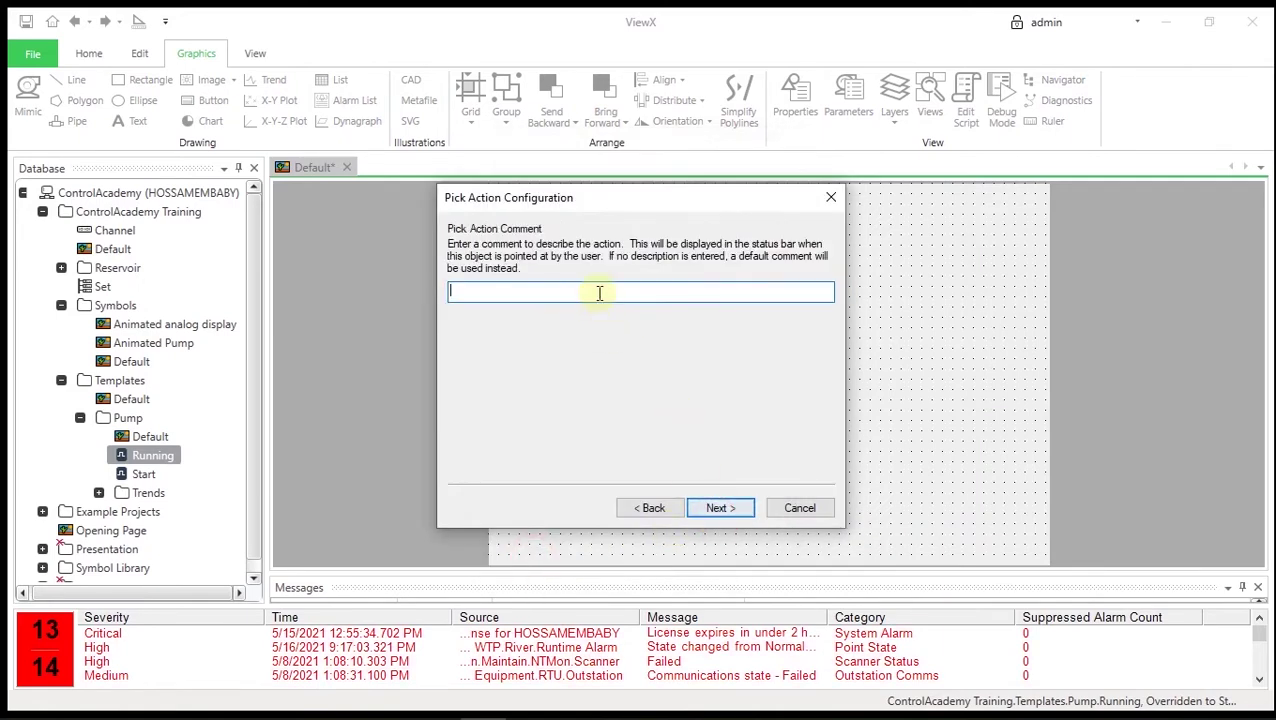
left_click(720, 508)
left_click(668, 510)
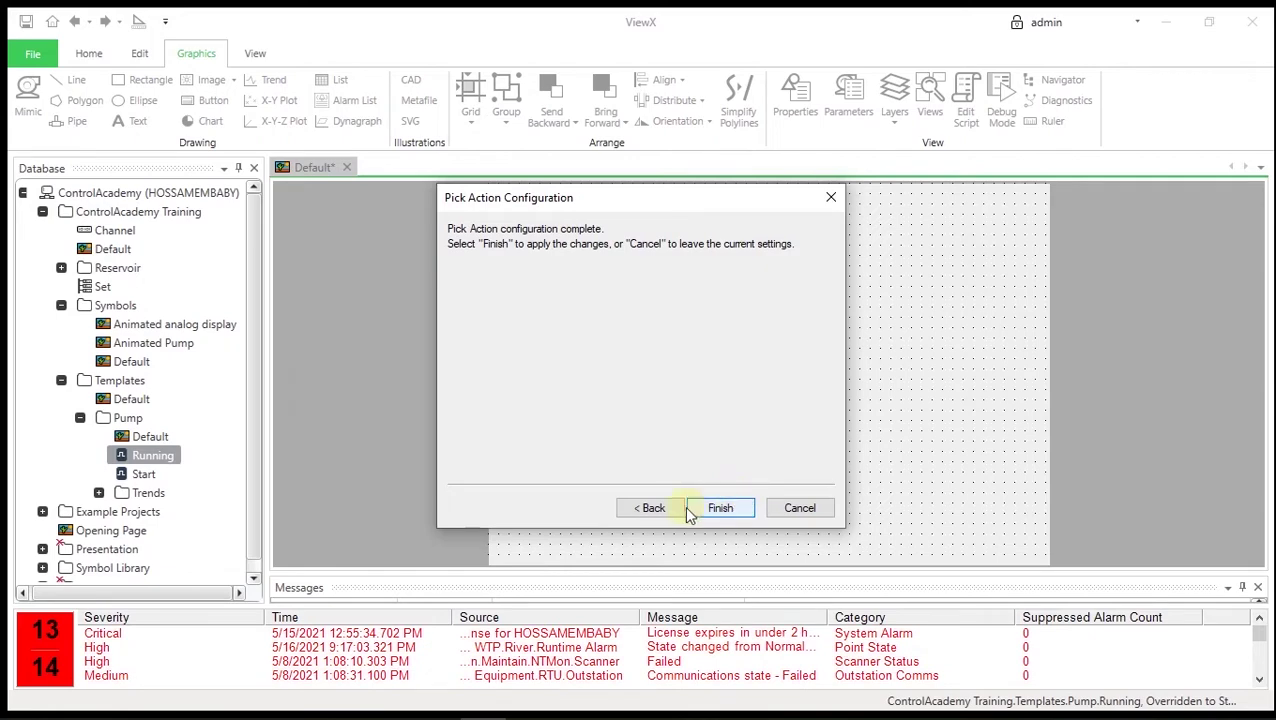
left_click(668, 509)
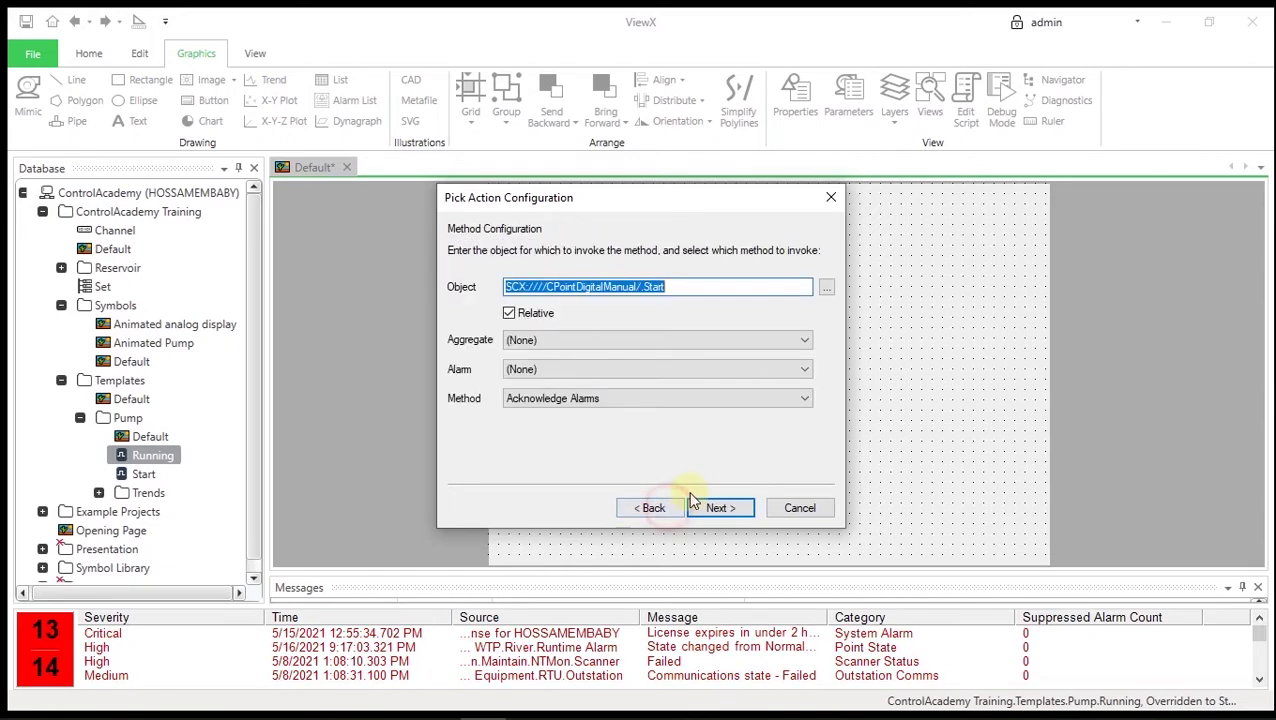
Choose Hand Control with value 0 and finish the Stop button's pick action
left_click(610, 405)
left_click(534, 552)
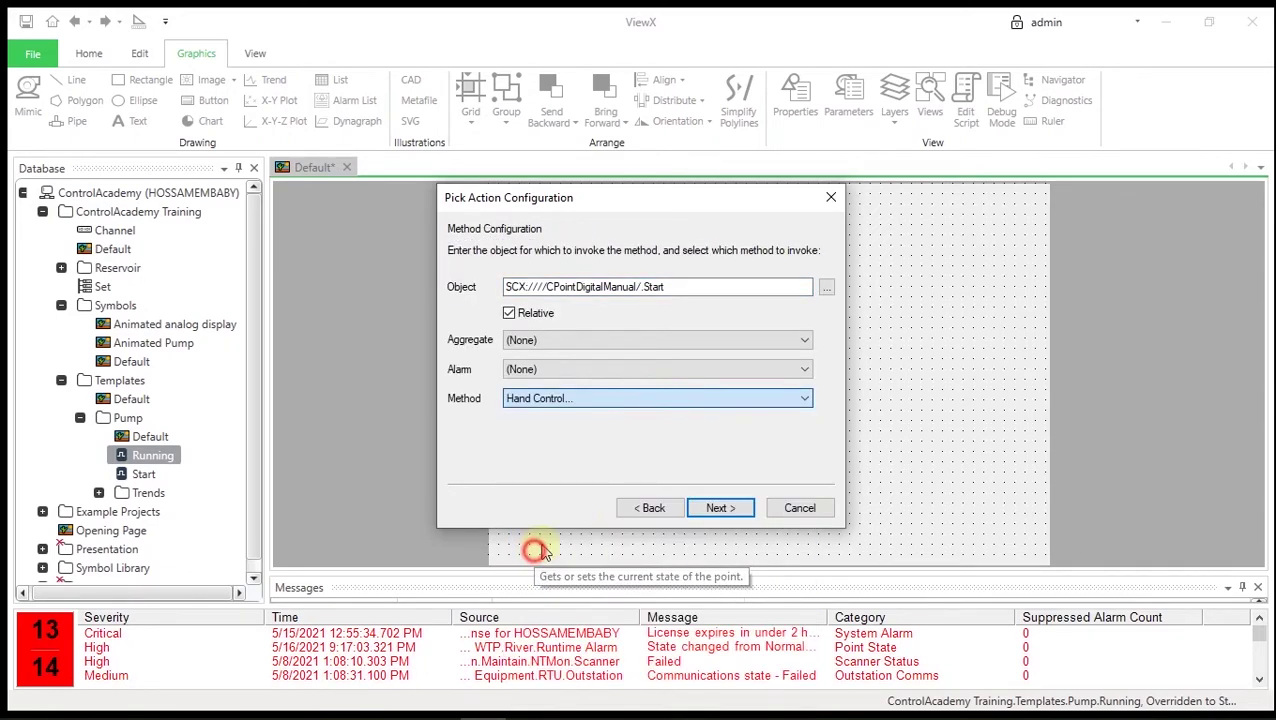
left_click(720, 508)
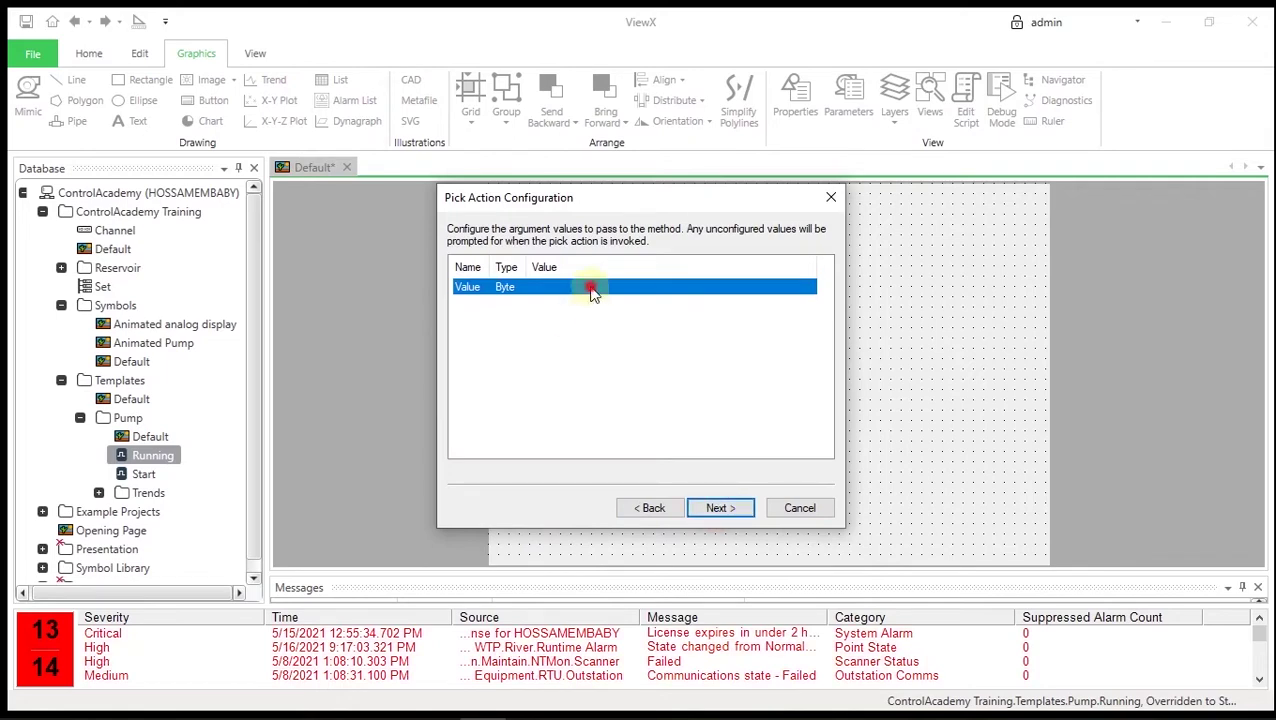
double_click(591, 289)
left_click(712, 478)
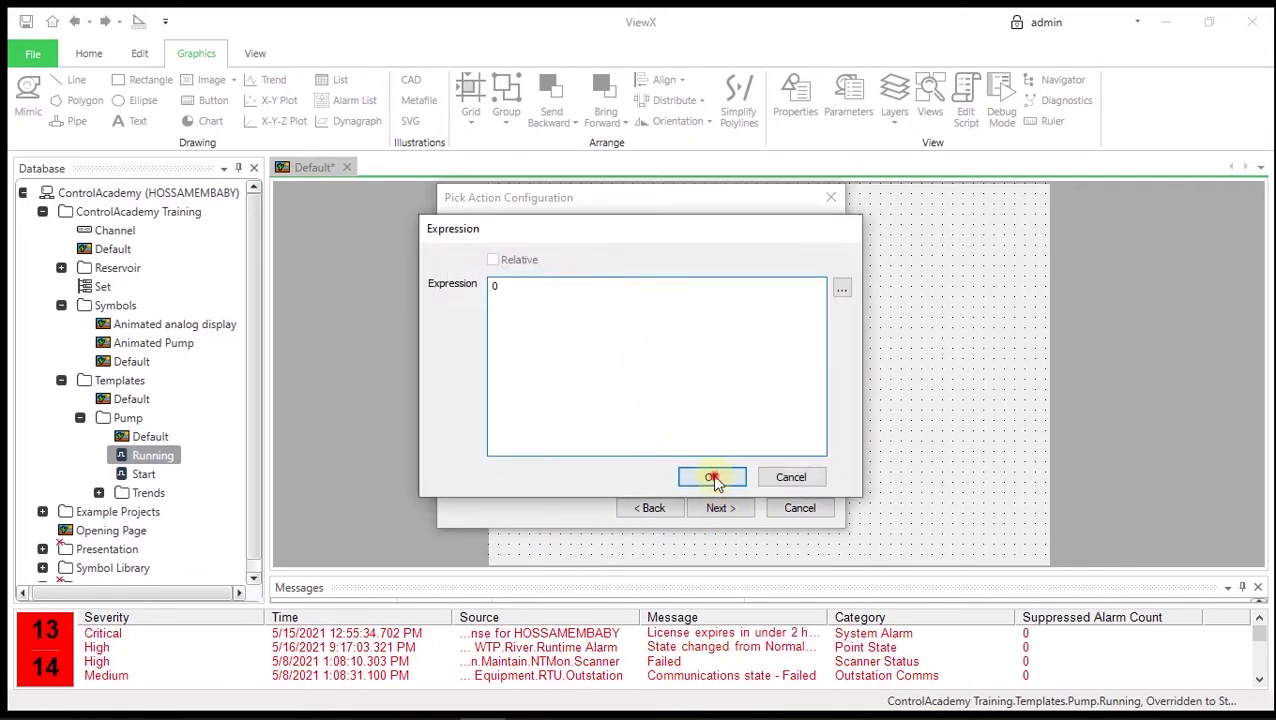
left_click(720, 507)
left_click(720, 507)
left_click(724, 510)
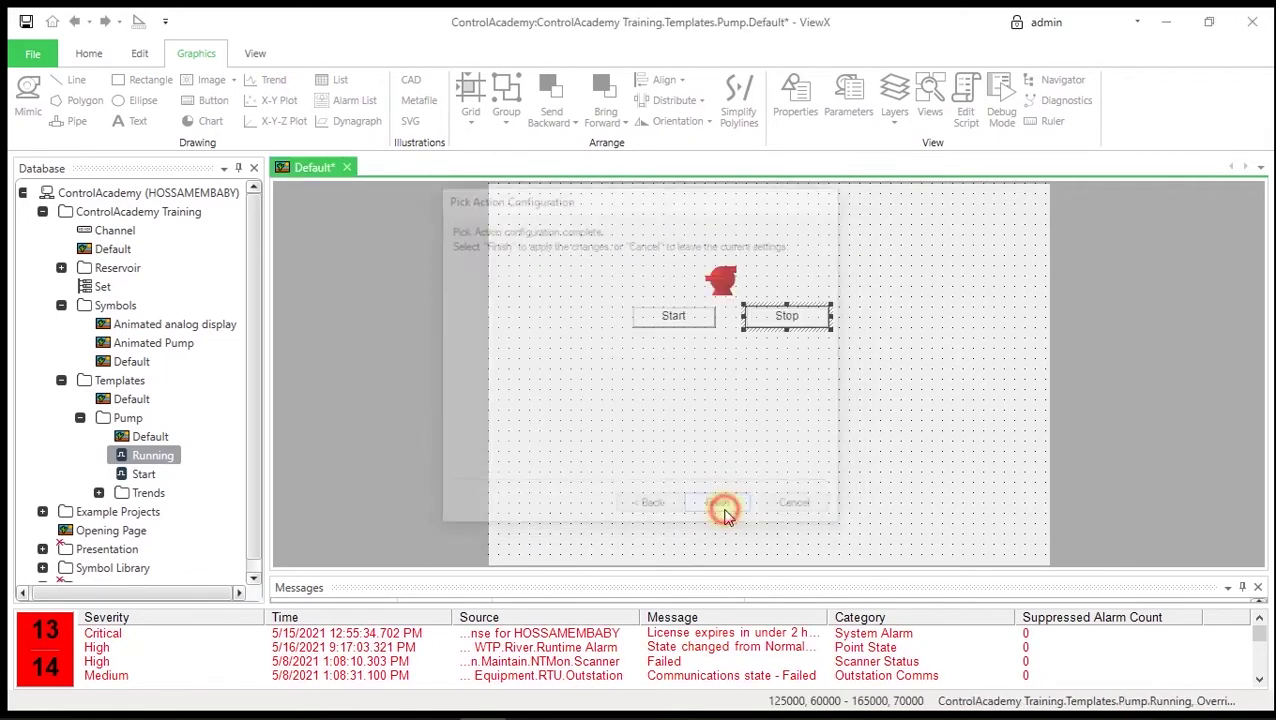
left_click(718, 488)
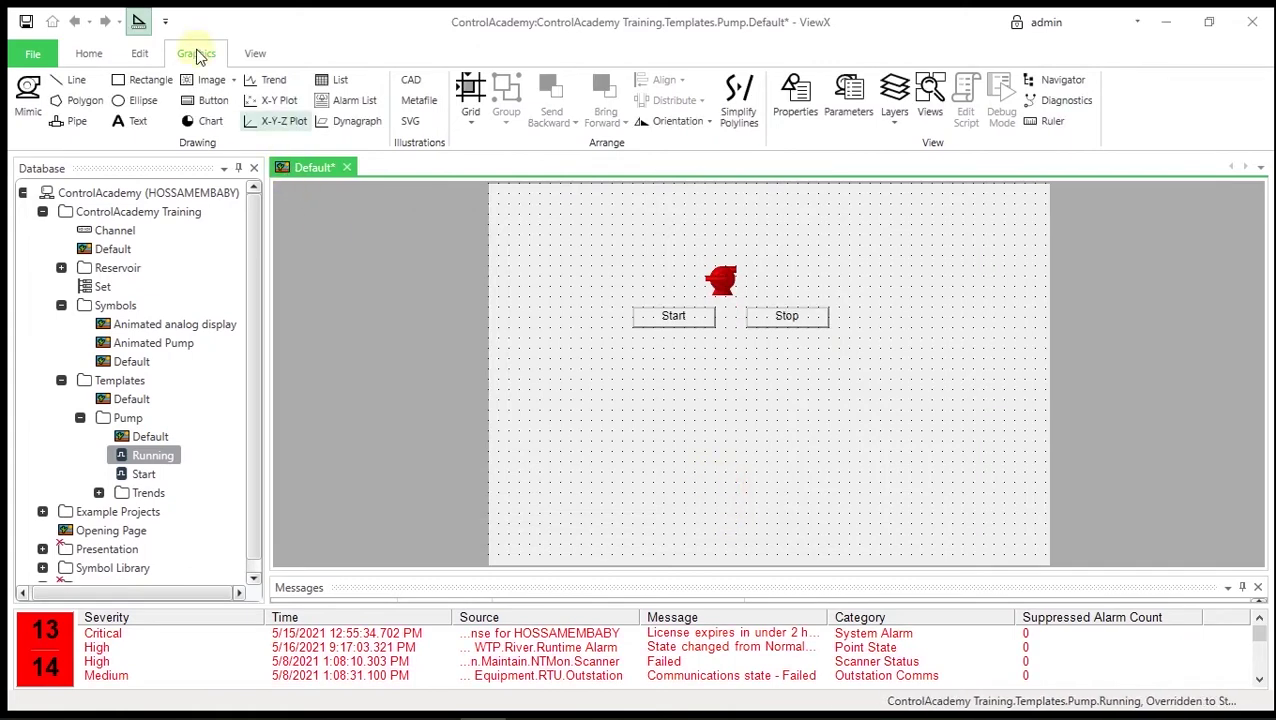
Place a Start name label on the mimic with its State readout beside it
left_click(144, 474)
left_click_drag(183, 477, 845, 438)
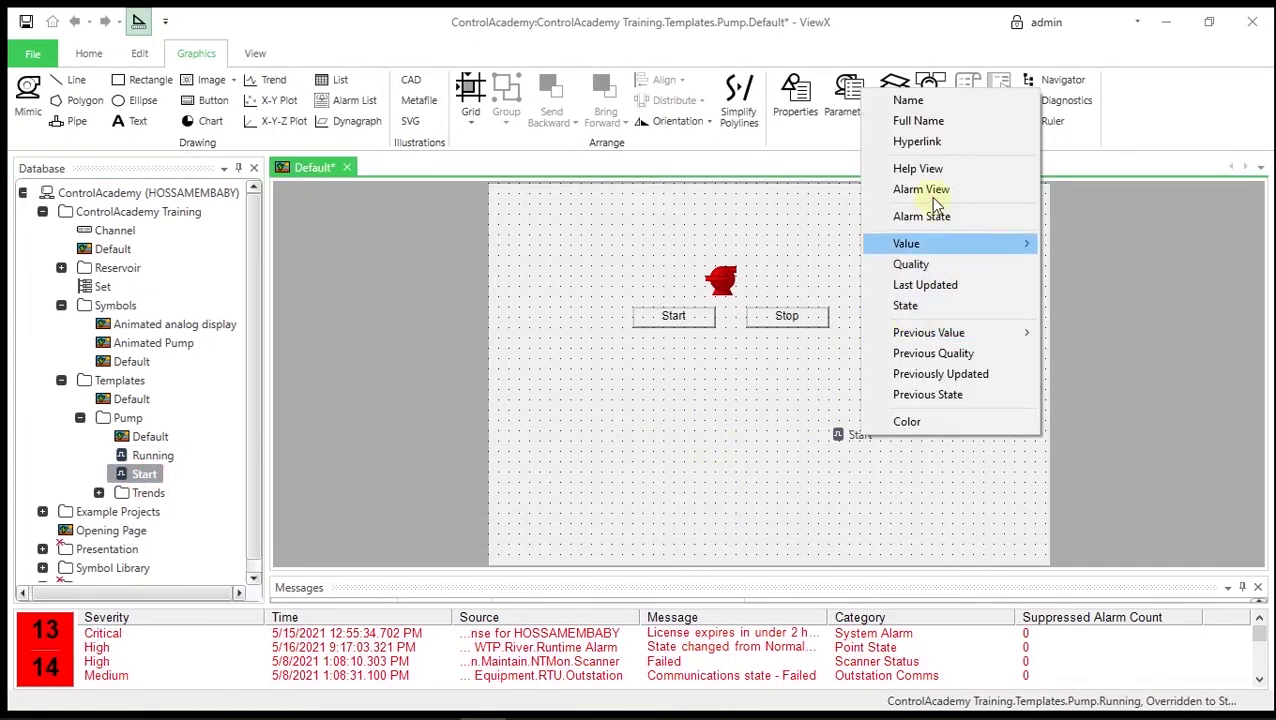
left_click(918, 120)
left_click(860, 450)
left_click_drag(860, 450, 832, 452)
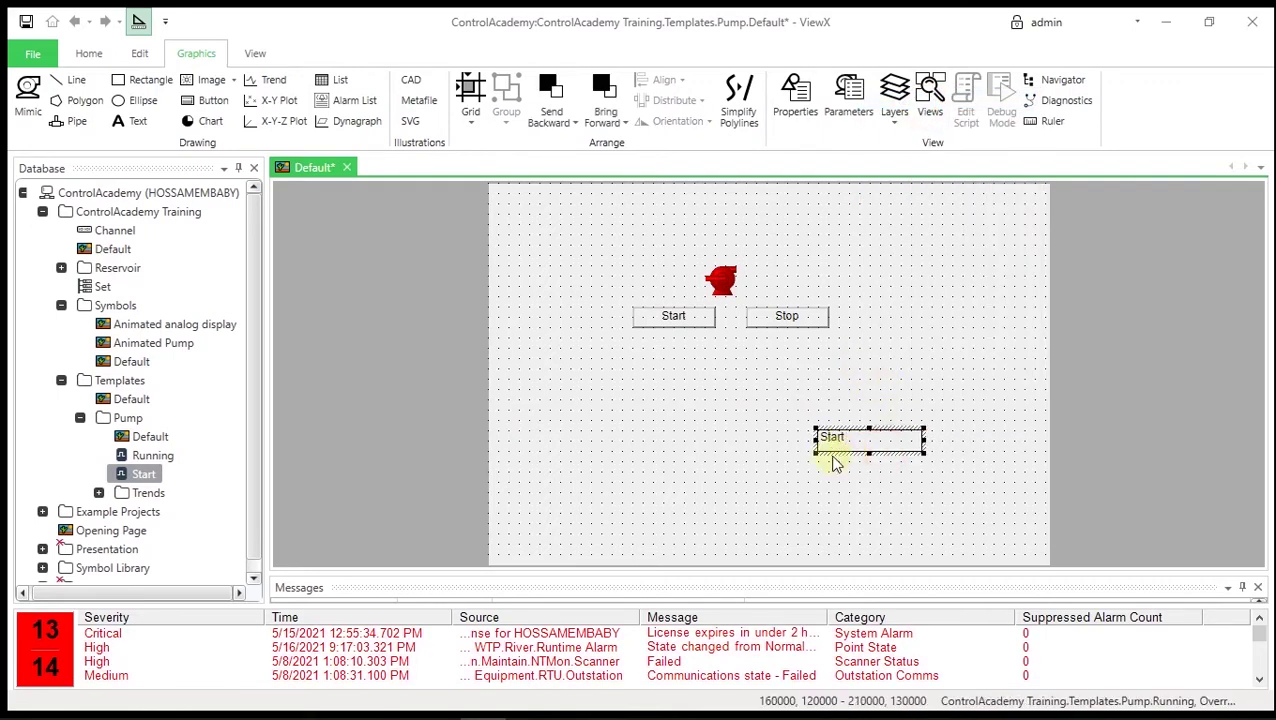
left_click_drag(140, 474, 977, 447)
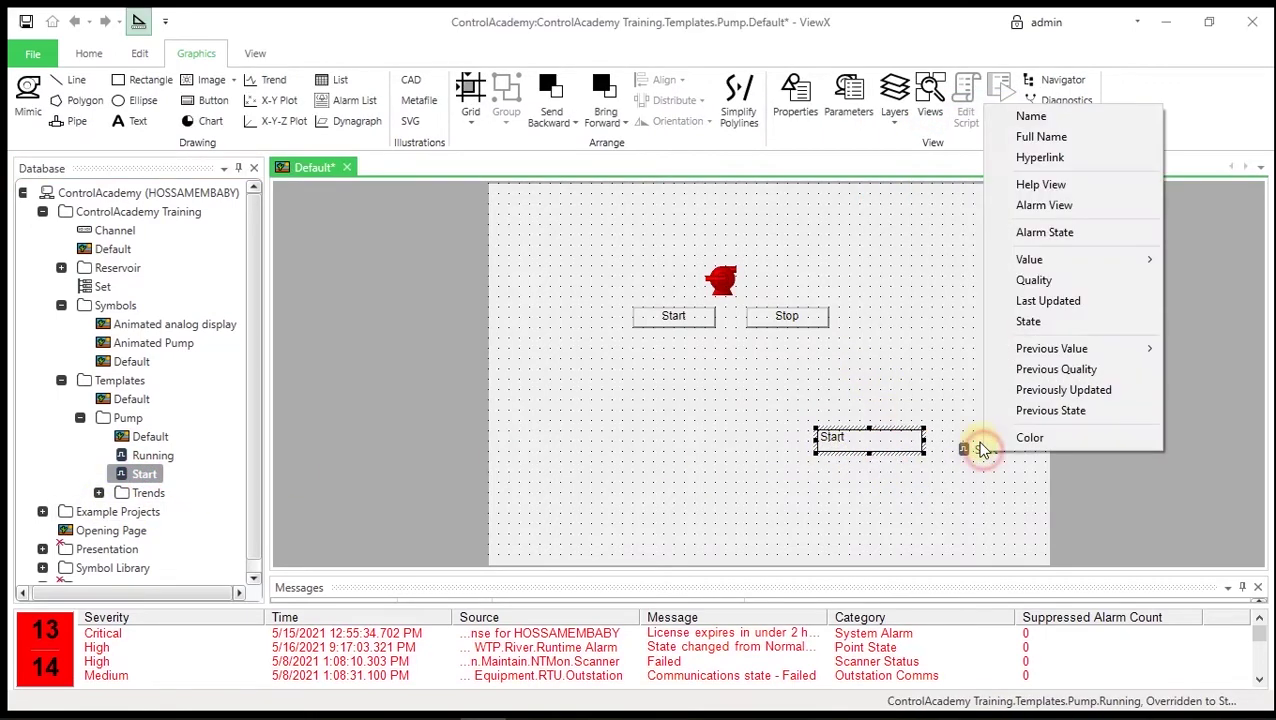
left_click(977, 447)
left_click_drag(145, 478, 917, 434)
left_click(1021, 310)
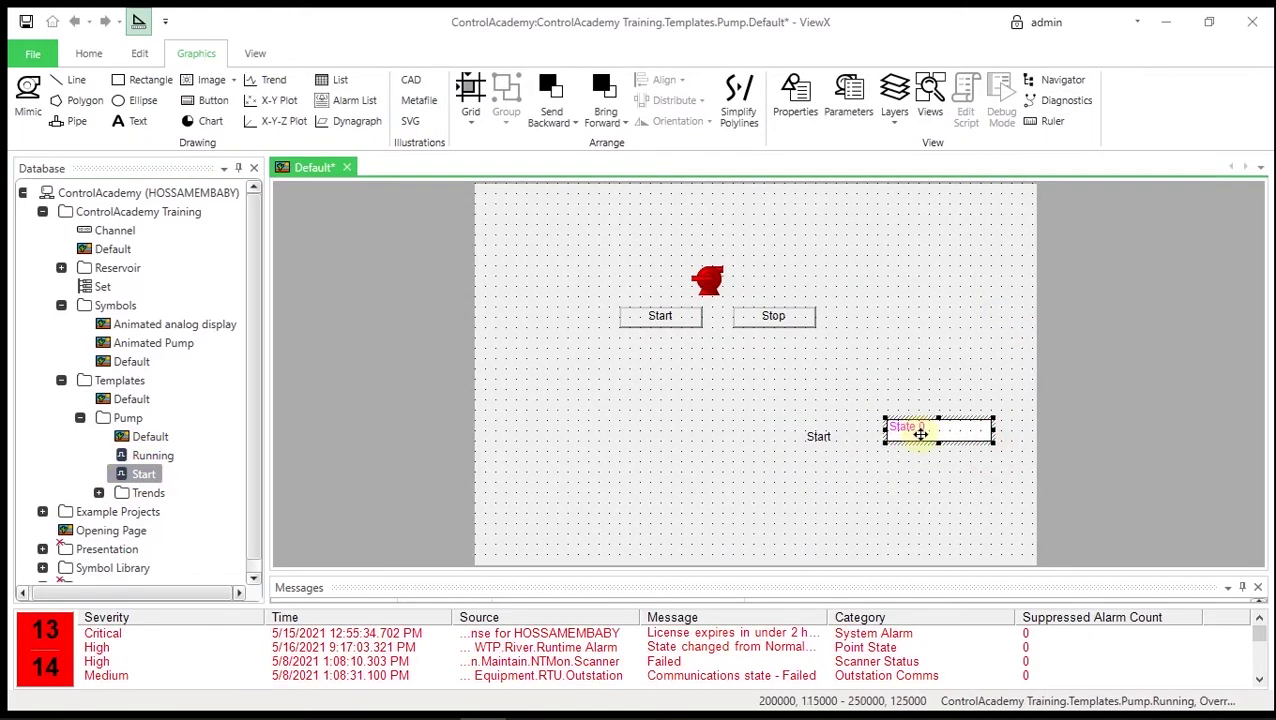
left_click(818, 528)
Add a Running name label above Start with a State readout showing Stopped
left_click_drag(152, 455, 840, 410)
left_click_drag(150, 455, 848, 418)
left_click(922, 72)
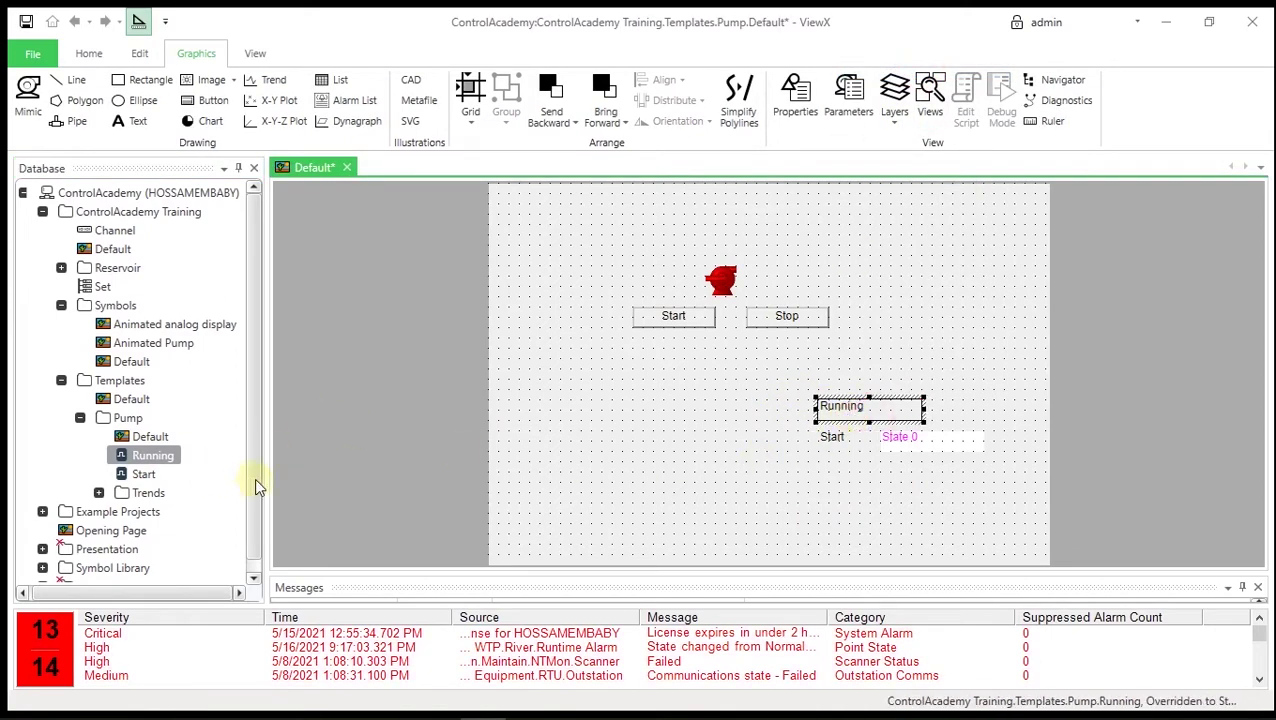
left_click(639, 459)
left_click_drag(155, 462, 913, 420)
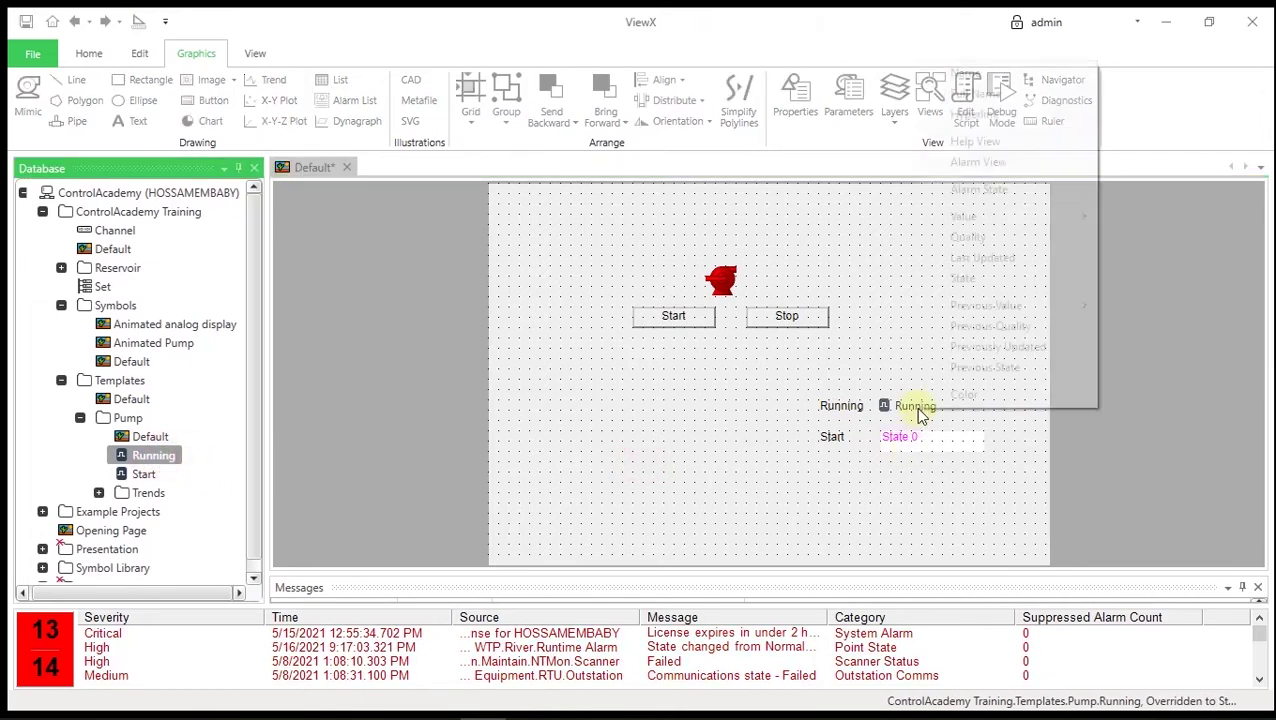
left_click(968, 278)
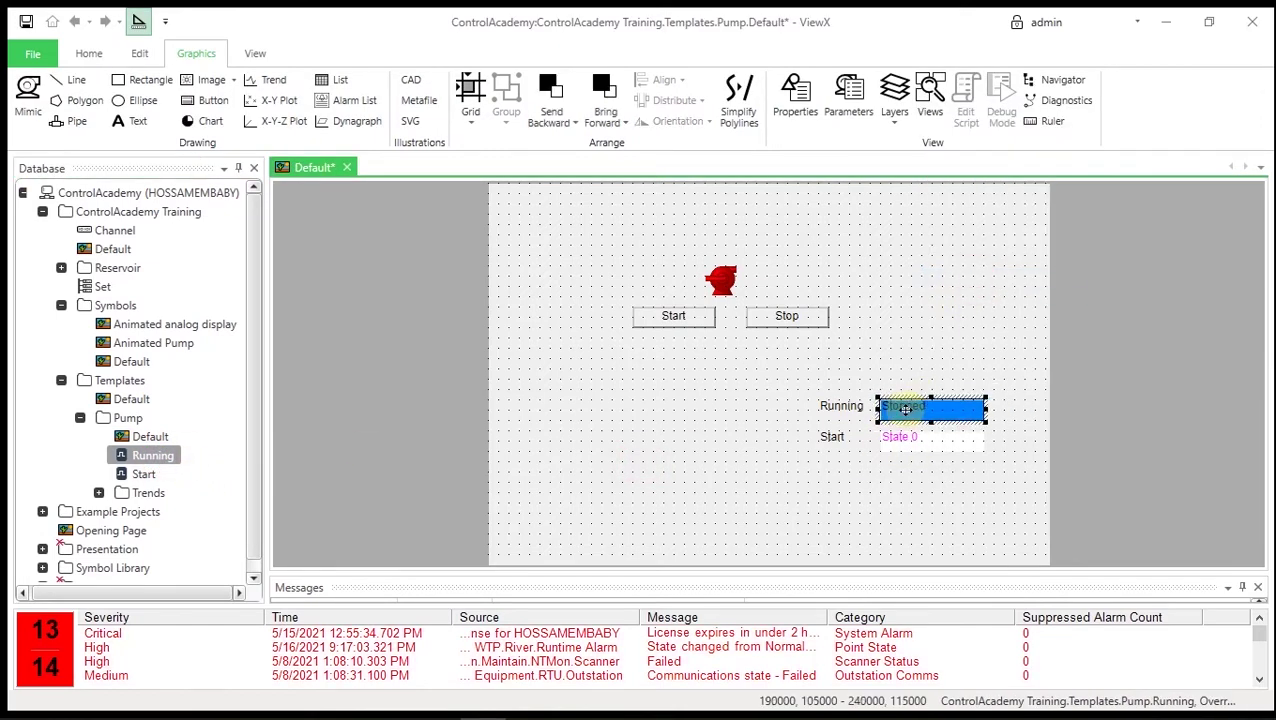
left_click(889, 490)
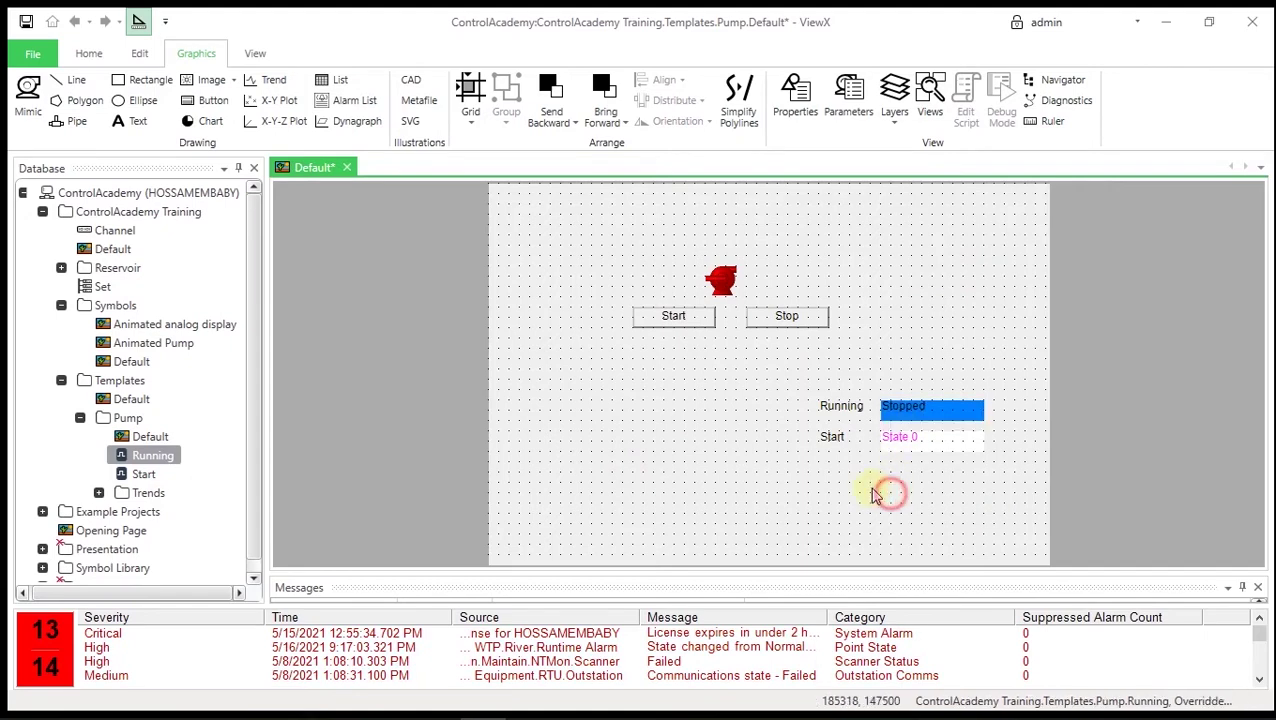
Test Start and Stop in run mode (Start to State 1, back to 0), then return to design mode
left_click(139, 21)
left_click(673, 328)
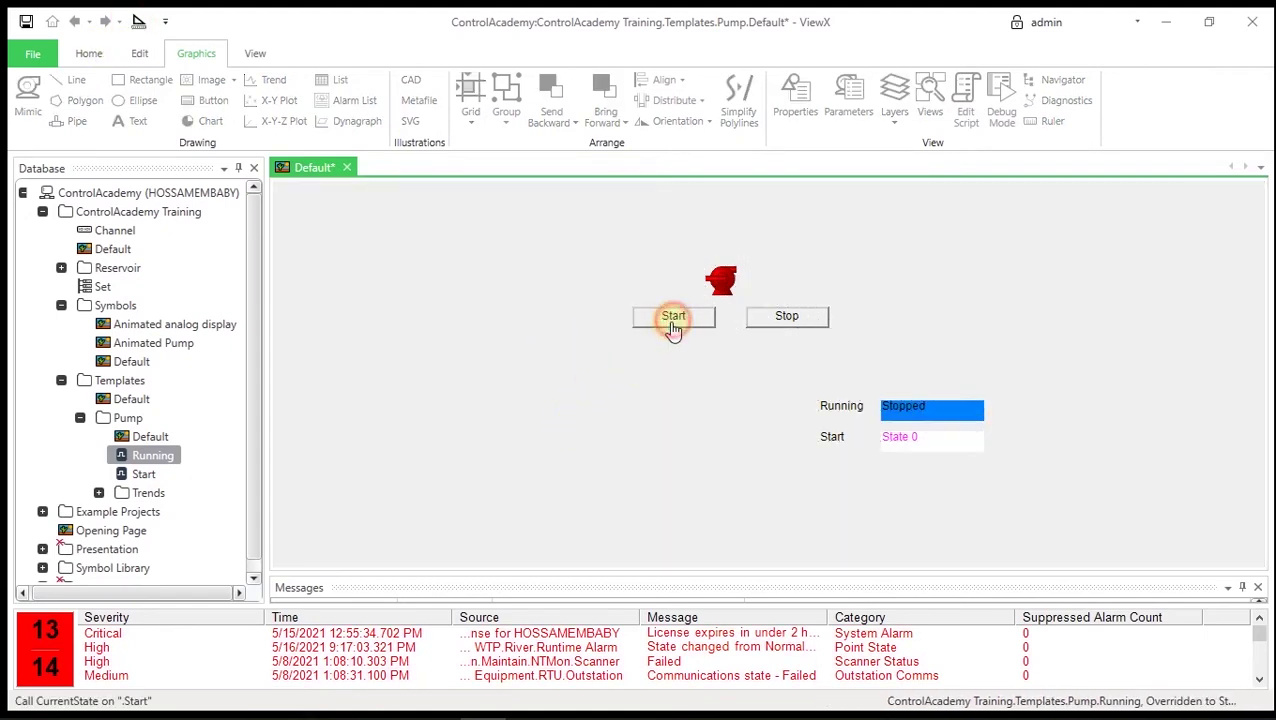
left_click(790, 318)
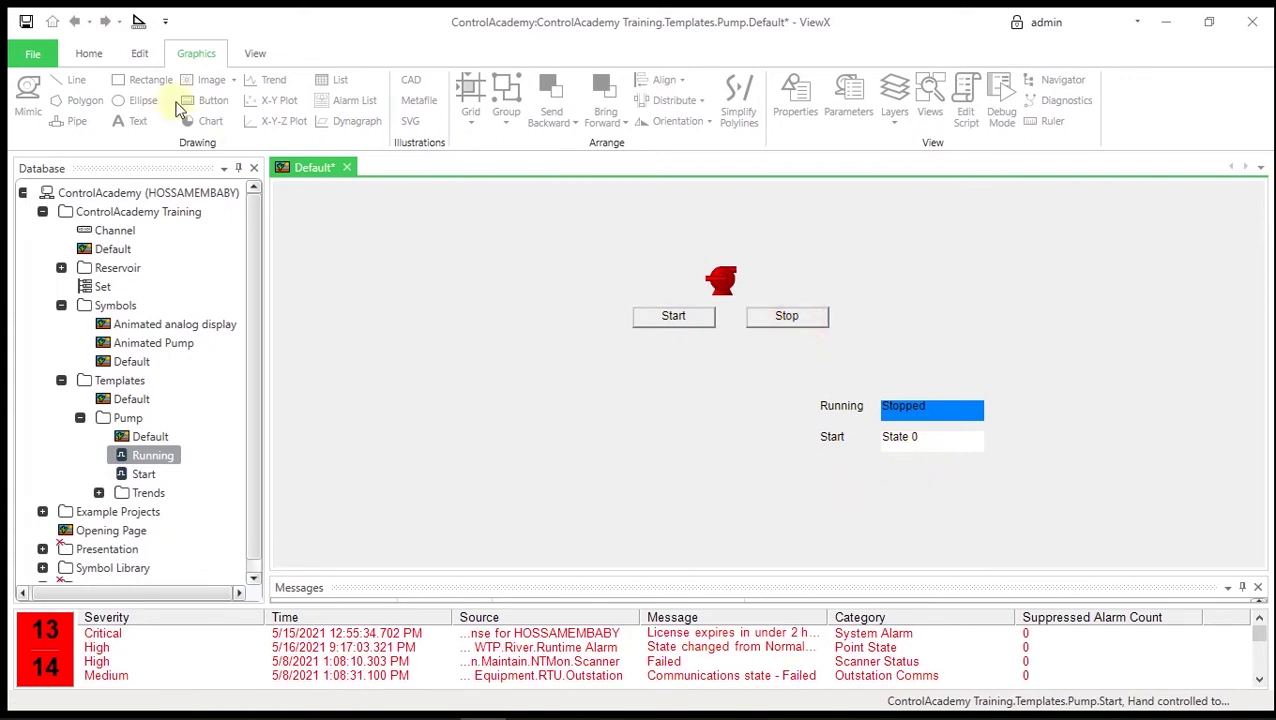
left_click(138, 21)
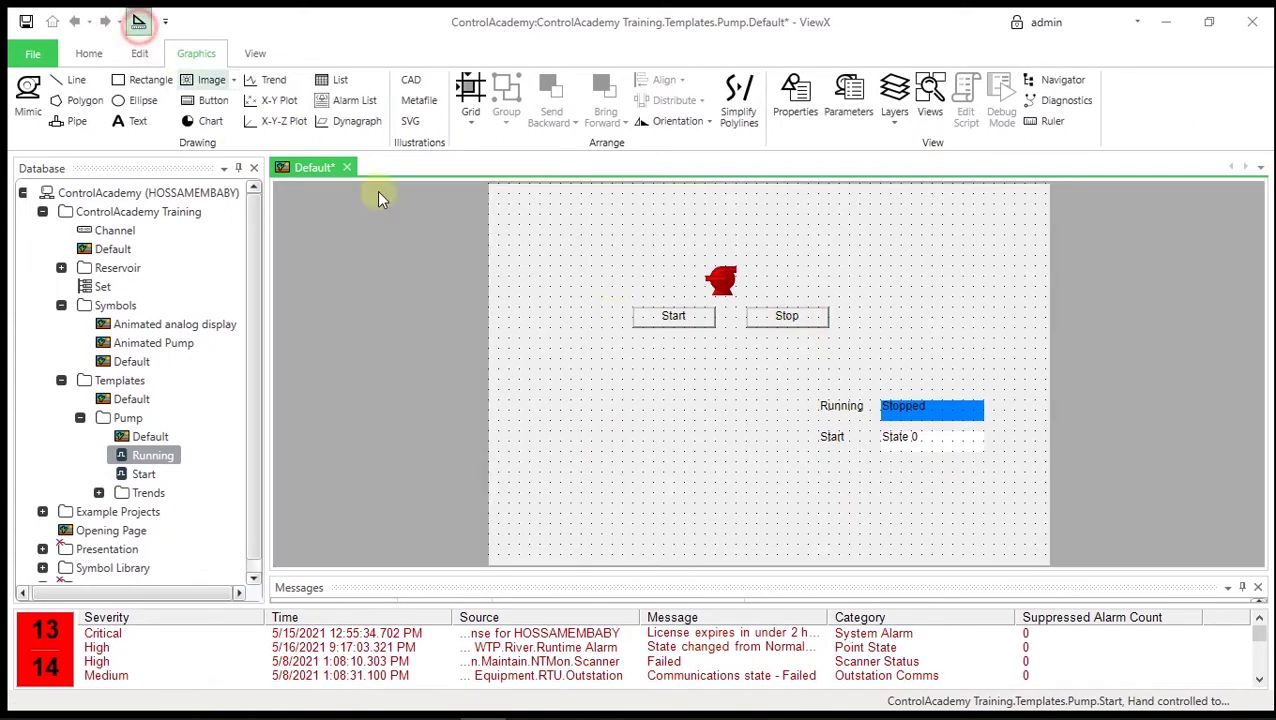
left_click(80, 418)
right_click(131, 418)
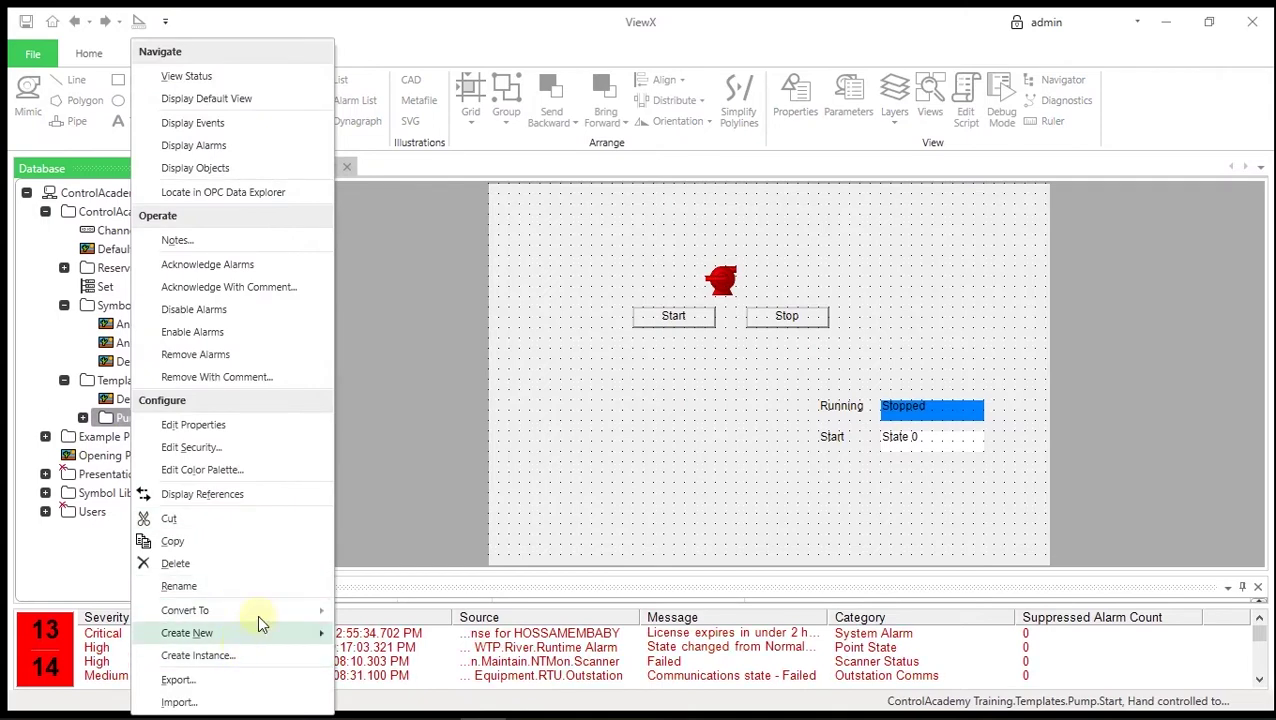
Convert the Pump folder to a Group Template and confirm with Yes
mouse_move(257, 612)
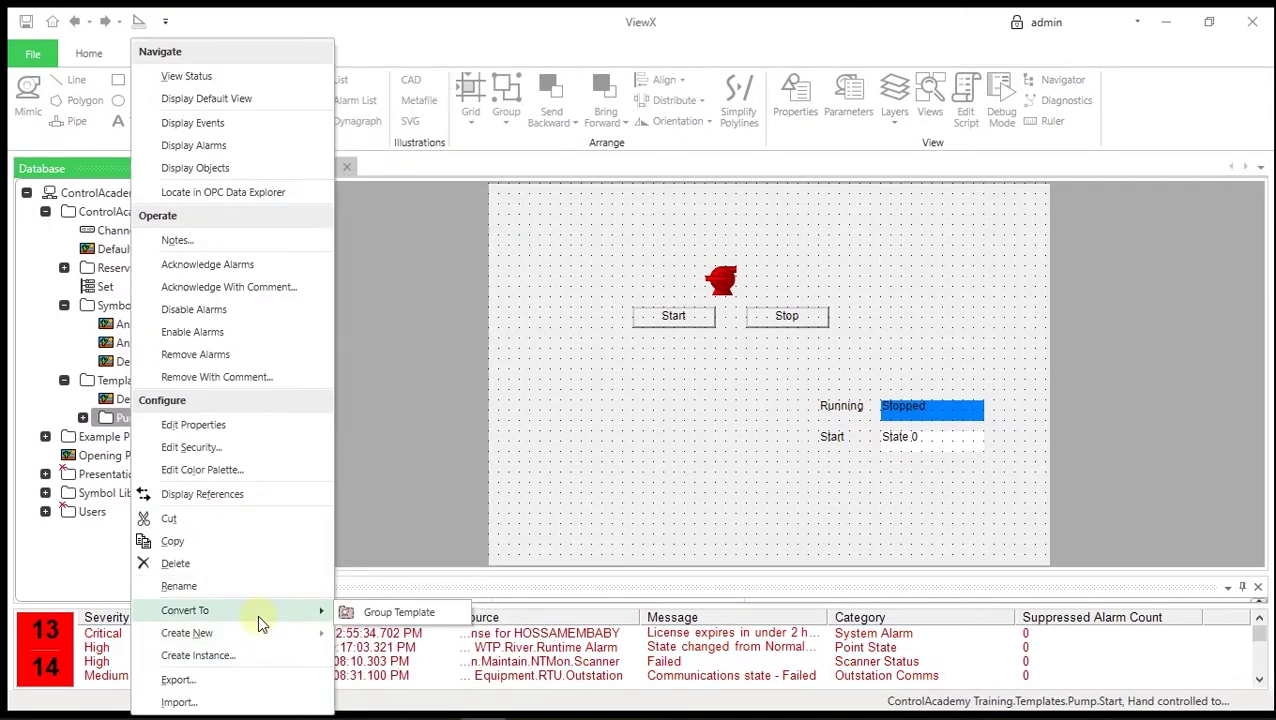
left_click(368, 613)
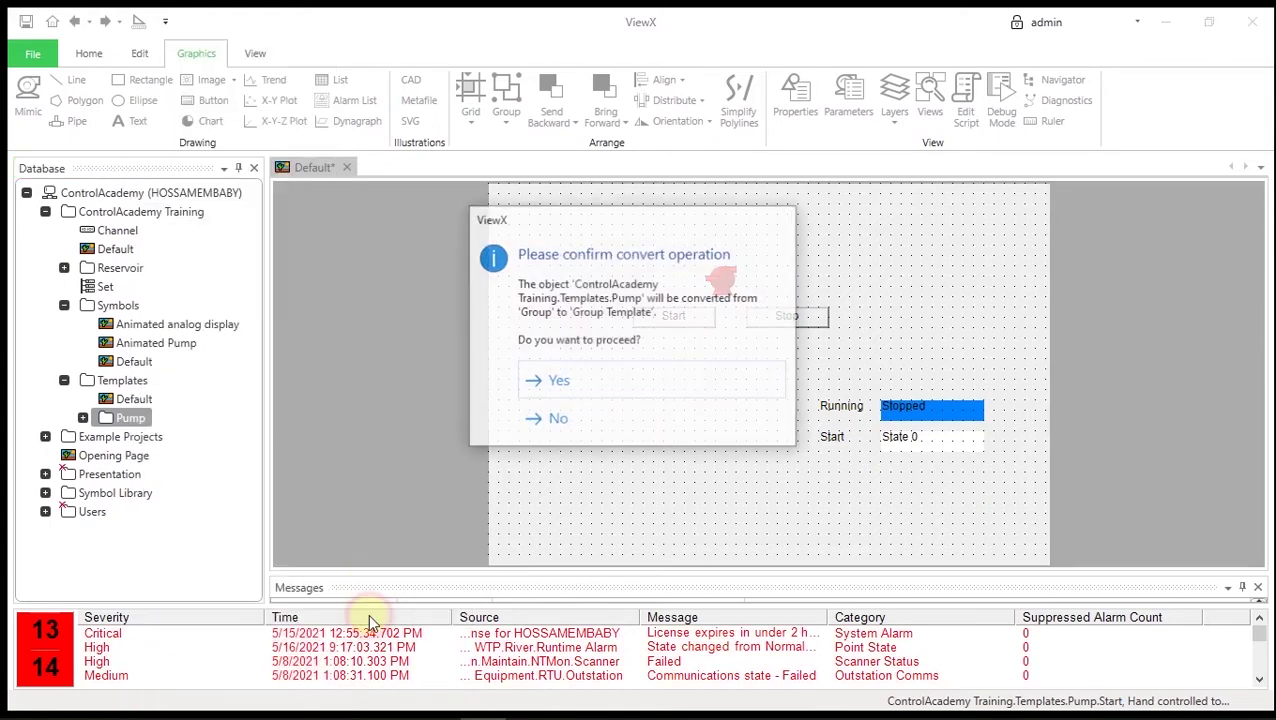
left_click(645, 381)
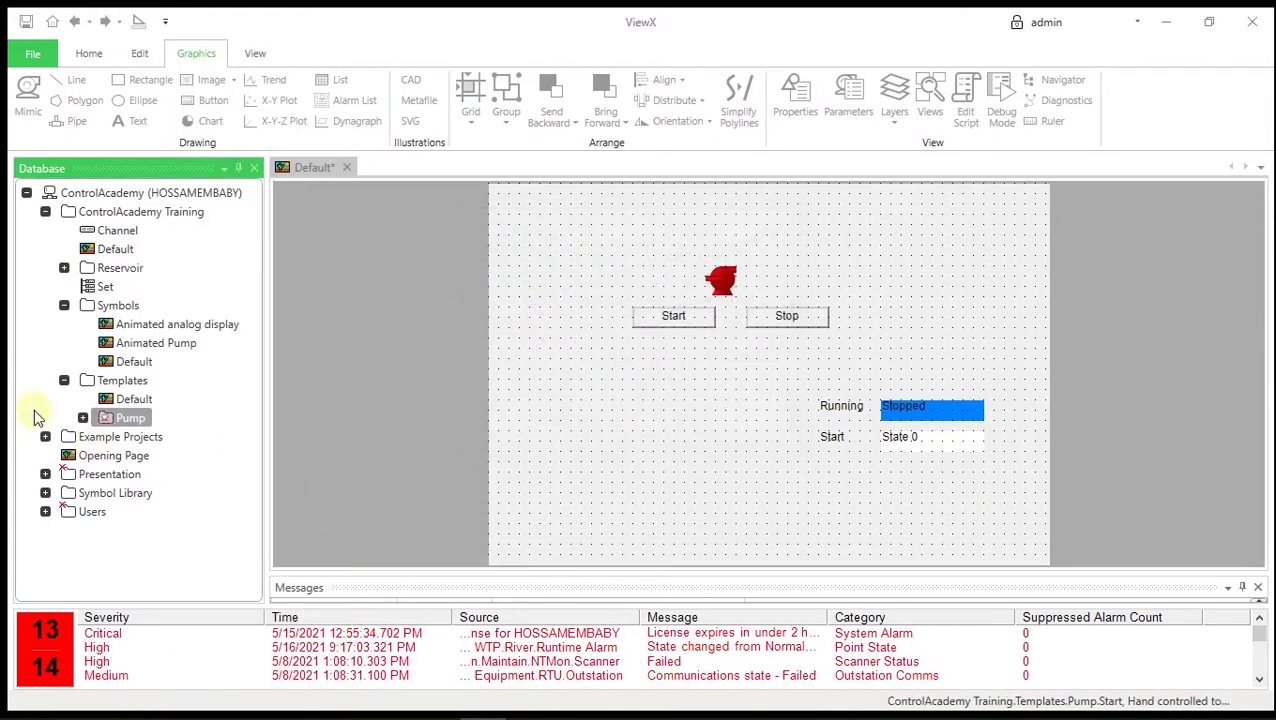
right_click(131, 418)
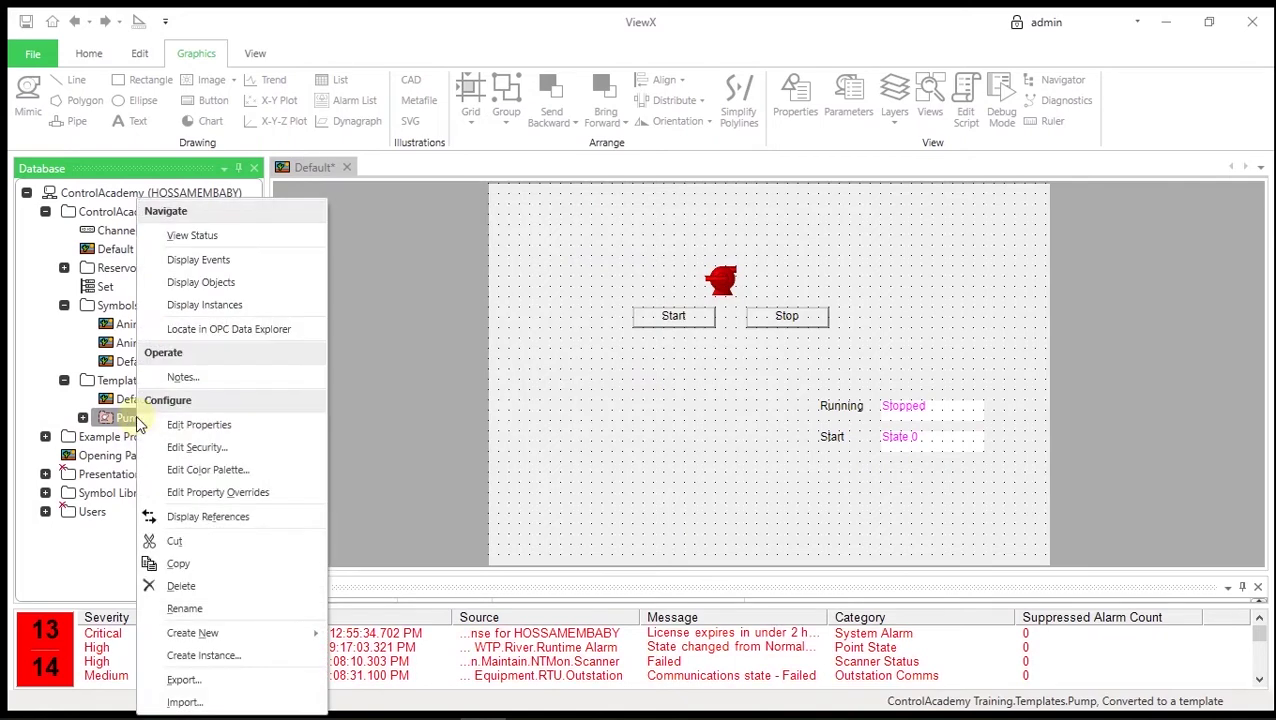
Open Edit Property Overrides for the Pump template from the Database tree
left_click(246, 493)
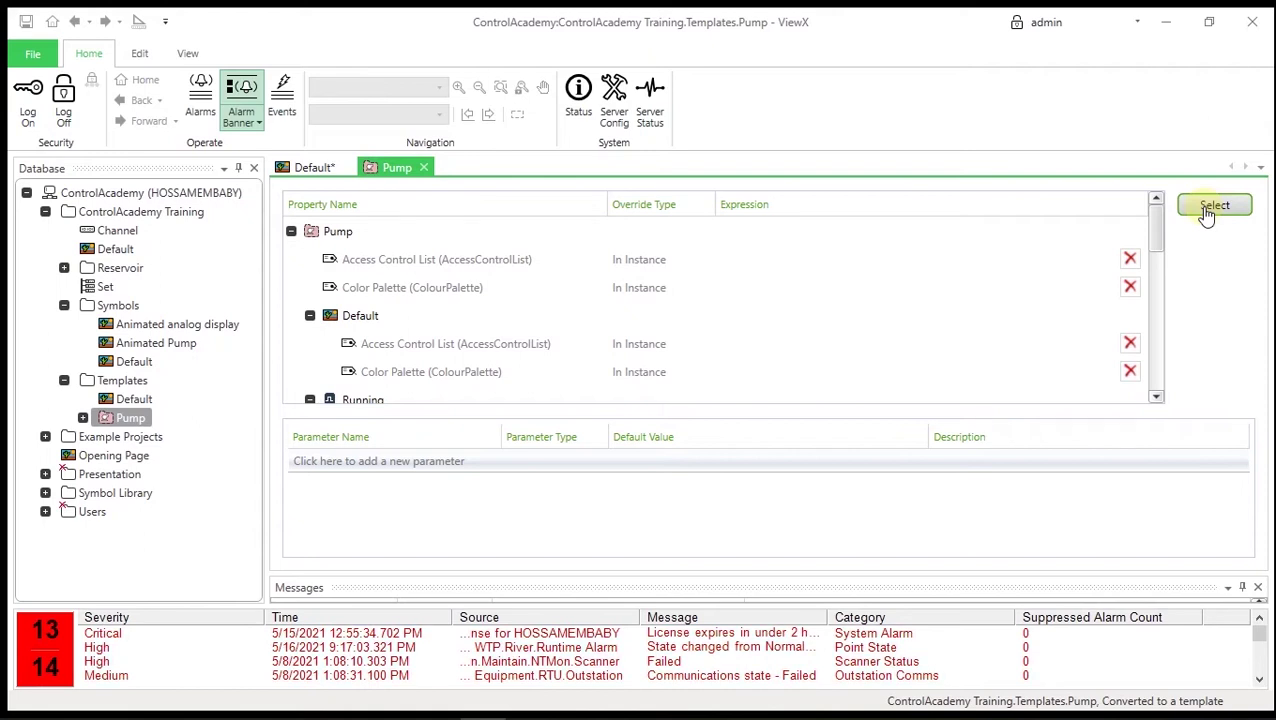
Open the override property selector and expand the Running point's Digital Point properties
left_click(1207, 214)
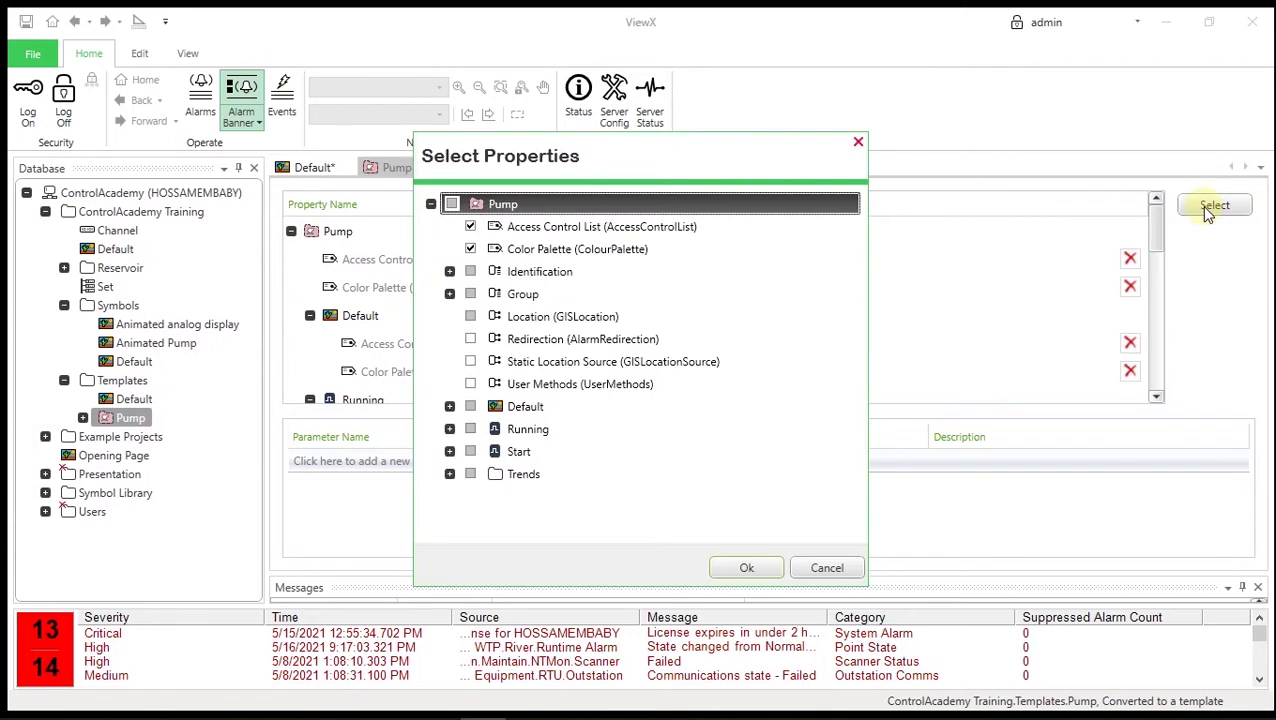
left_click(449, 428)
scroll(545, 455, "down", 3)
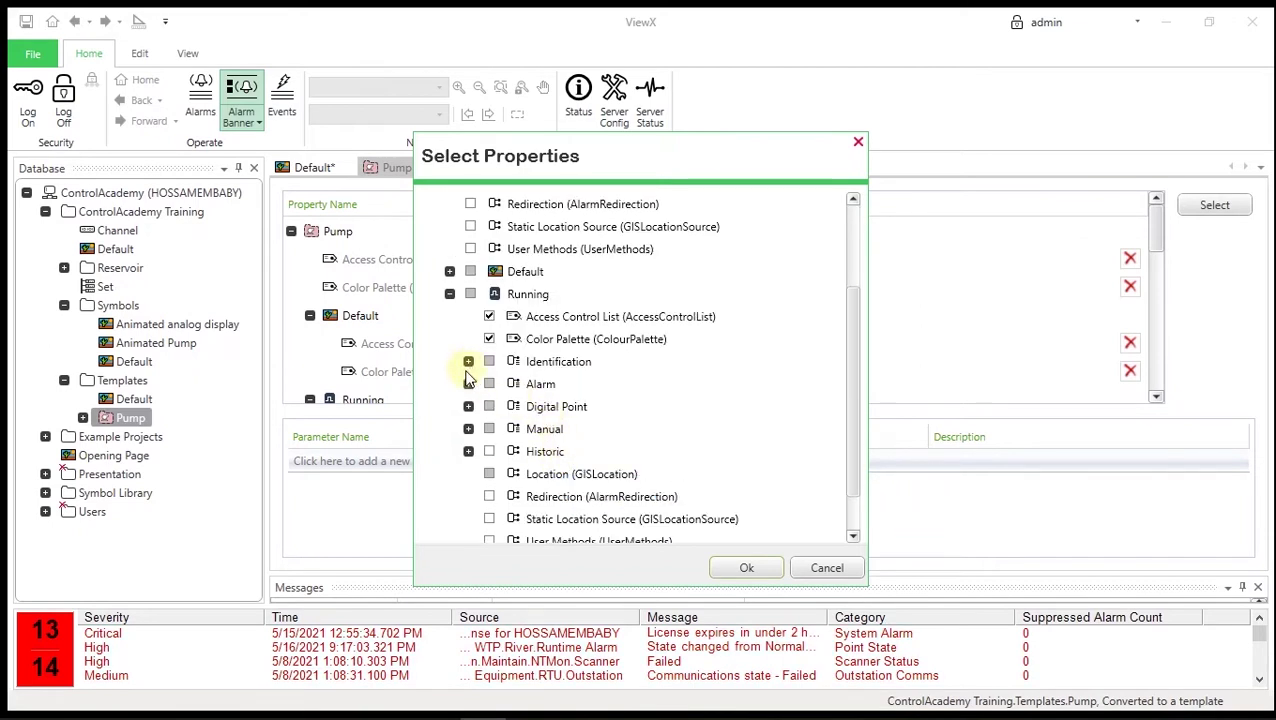
left_click(468, 363)
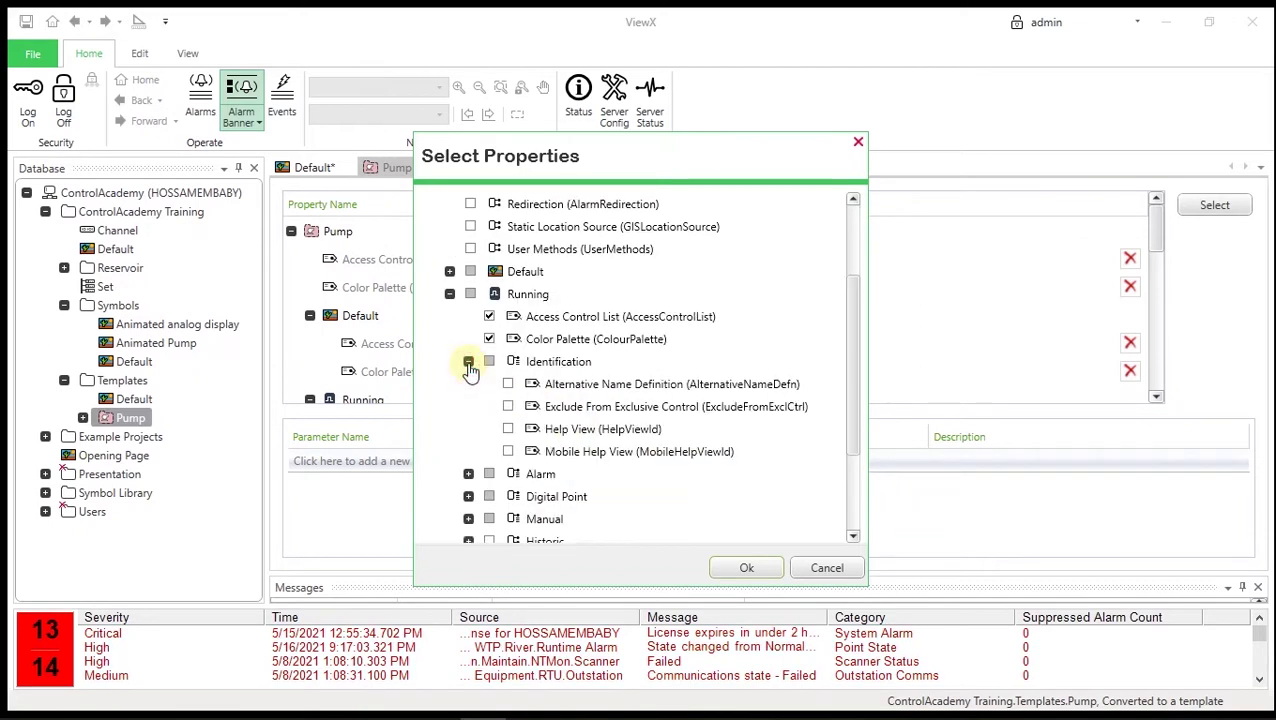
left_click(468, 362)
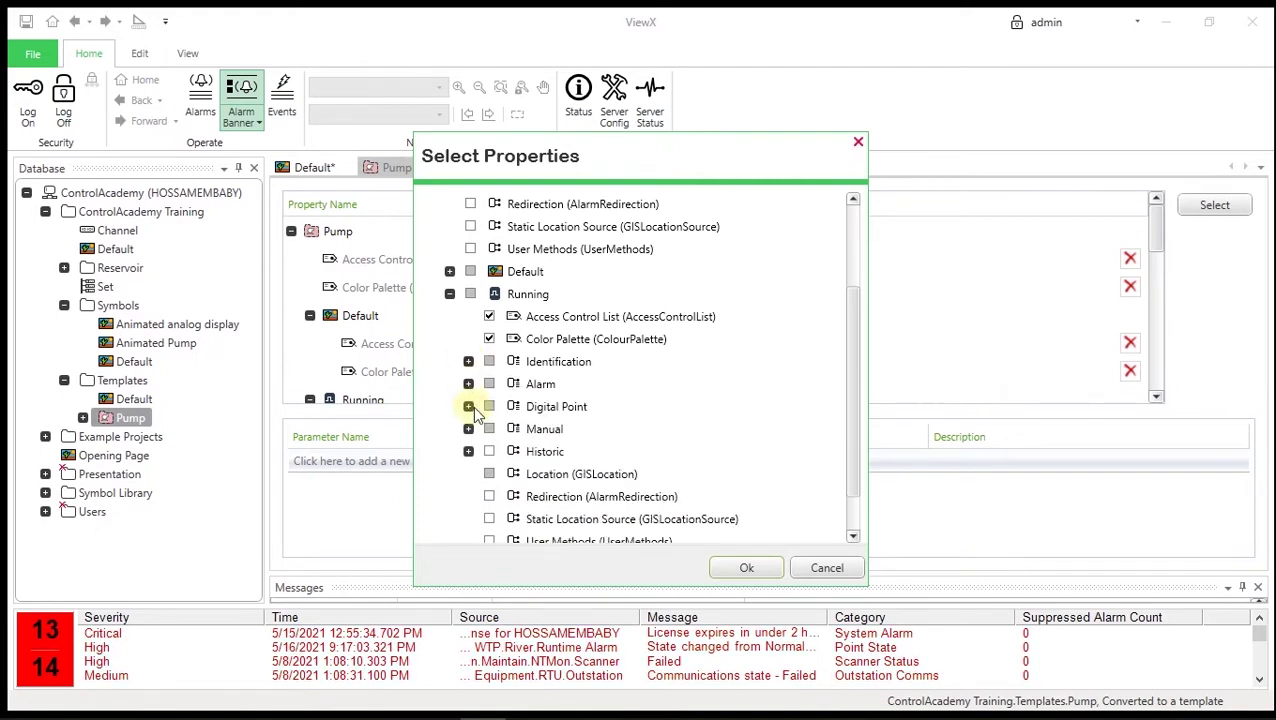
left_click(469, 409)
scroll(465, 455, "down", 2)
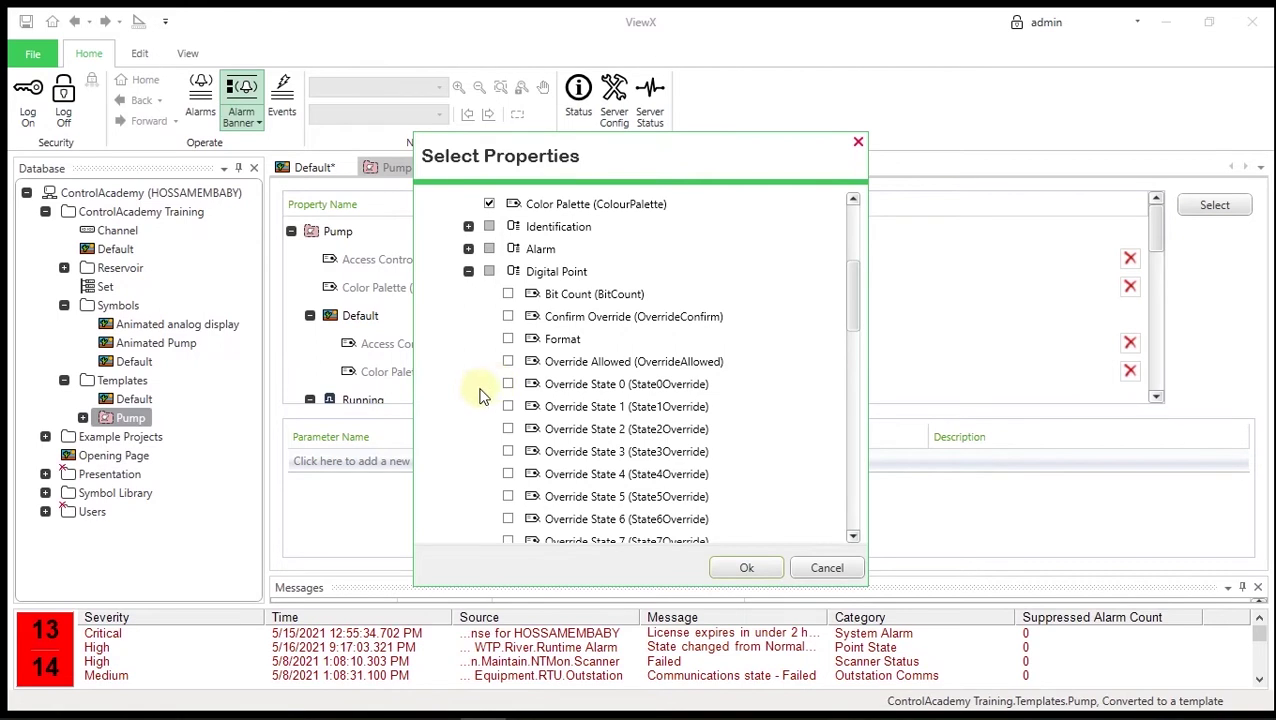
scroll(480, 395, "down", 3)
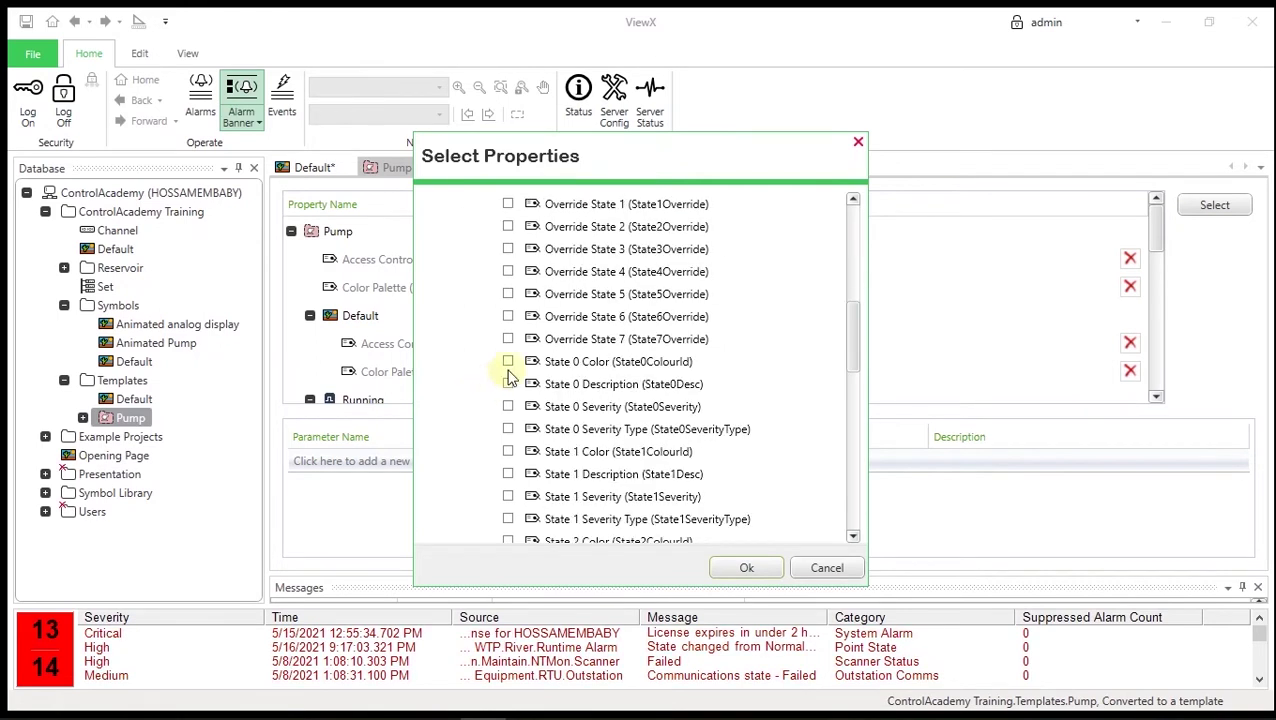
Allow overriding Running's State 0 and State 1 Color, Description, Severity and Severity Type
left_click(508, 362)
left_click(508, 384)
left_click(508, 406)
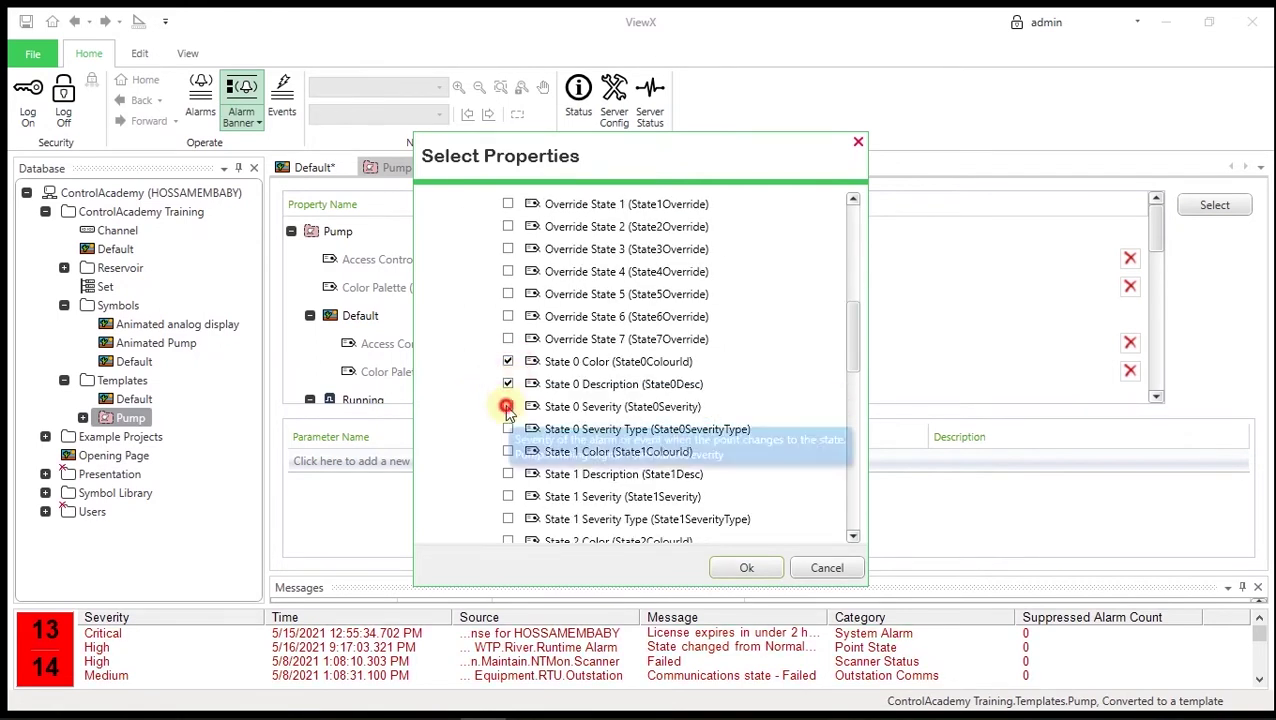
left_click(508, 429)
left_click(508, 451)
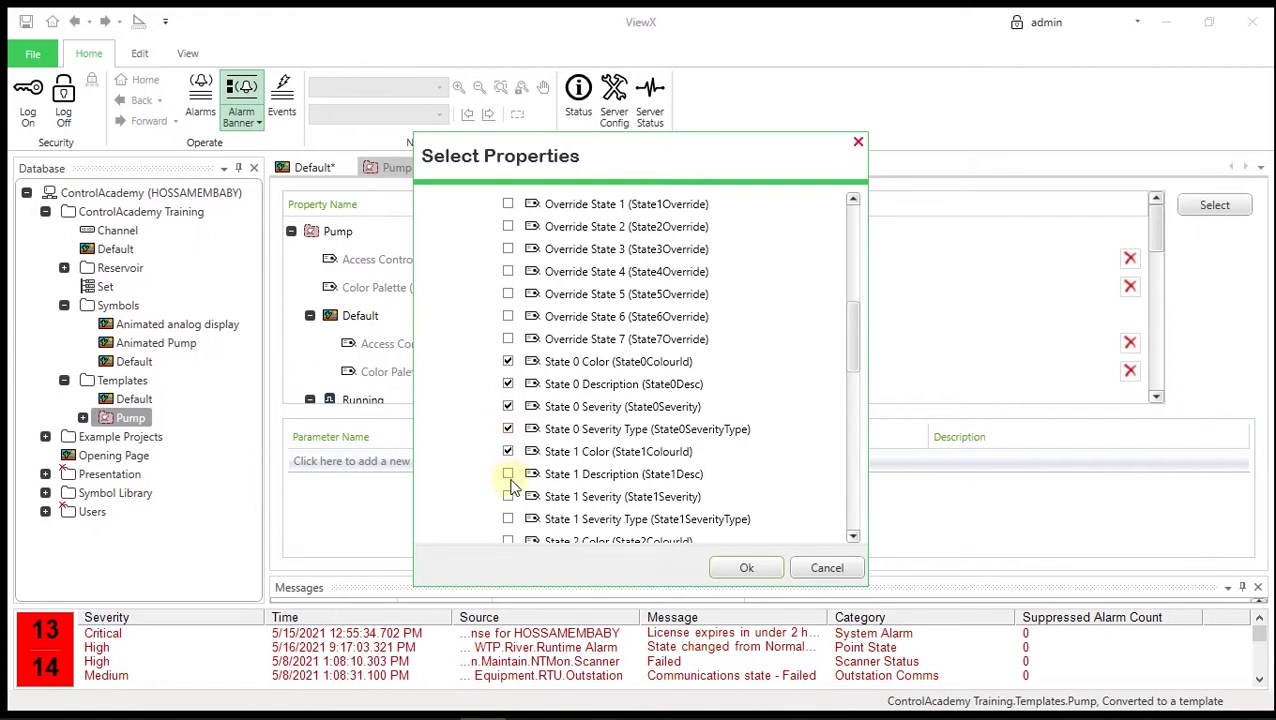
left_click(508, 474)
left_click(508, 497)
left_click(507, 519)
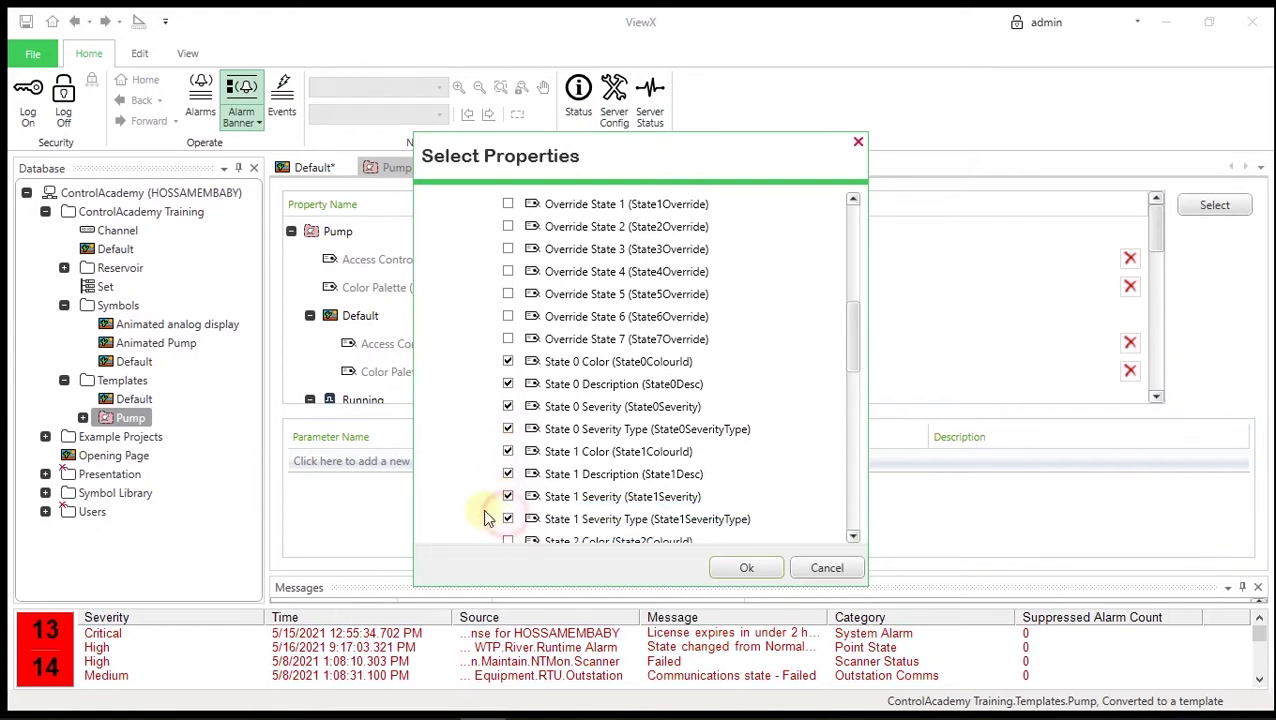
Confirm the Running override selections and save the Pump template
scroll(487, 518, "down", 1)
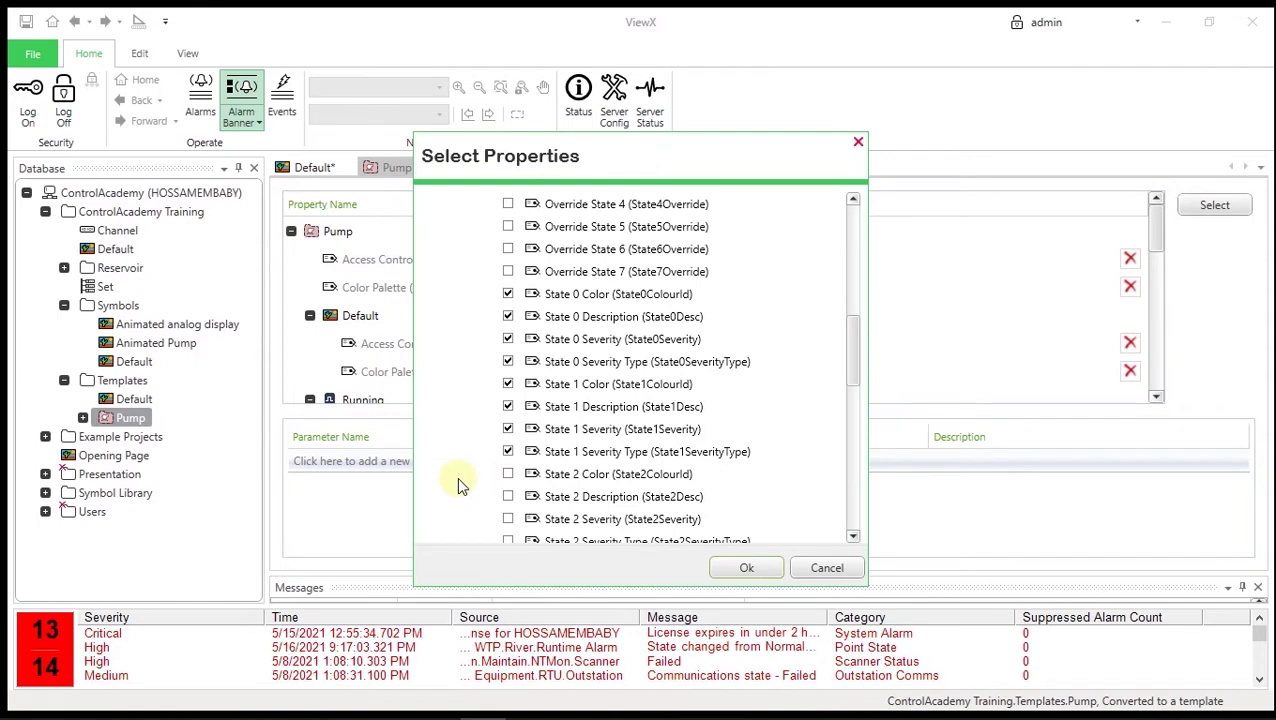
scroll(457, 477, "up", 2)
scroll(457, 477, "up", 2)
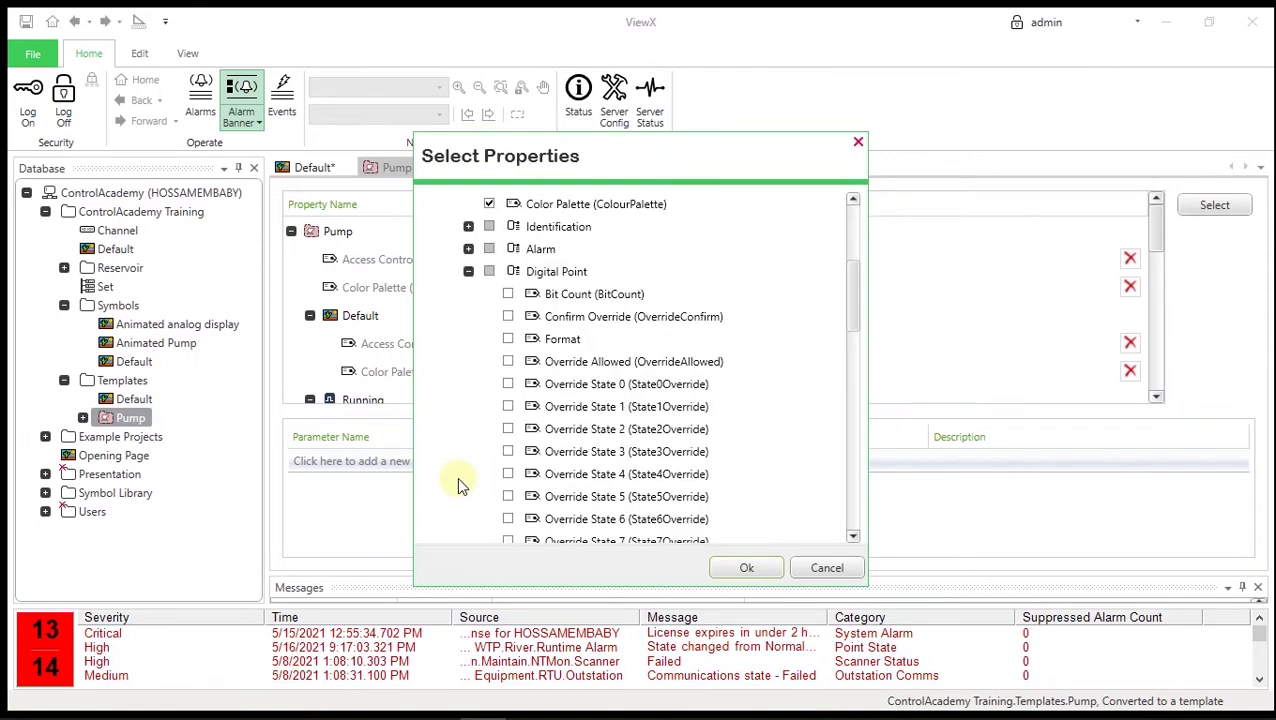
scroll(457, 484, "down", 1)
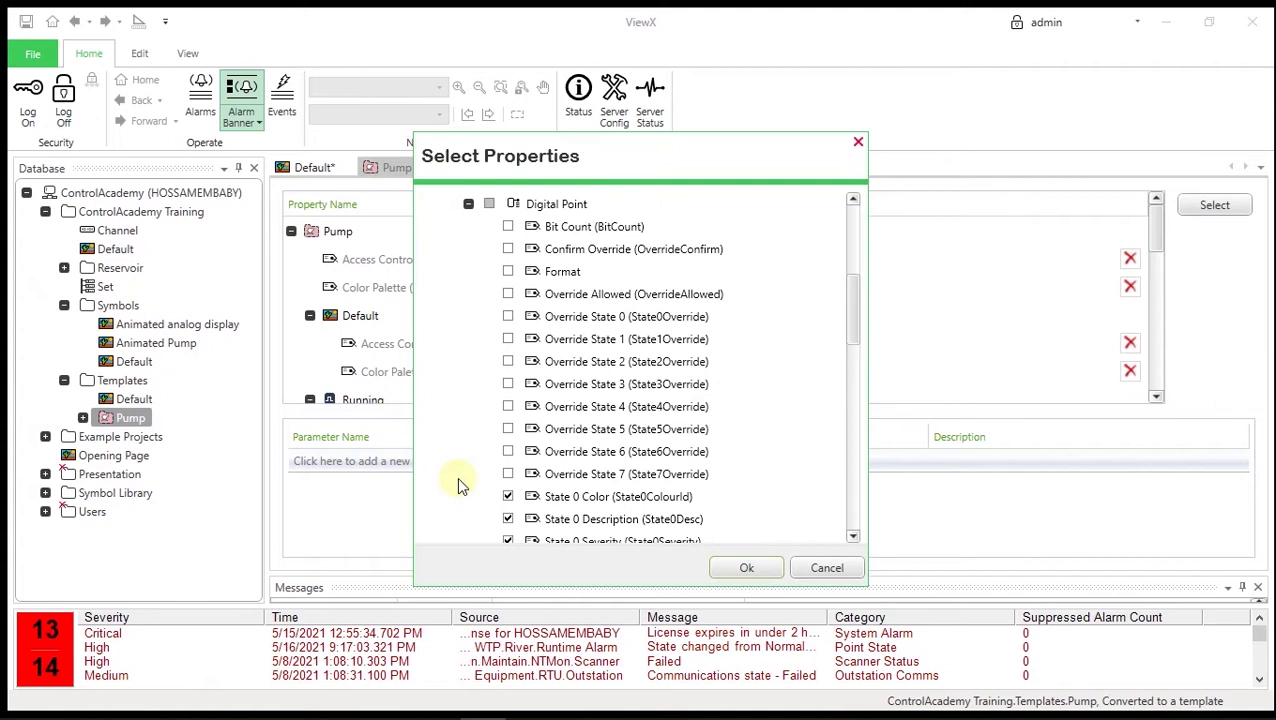
left_click(726, 572)
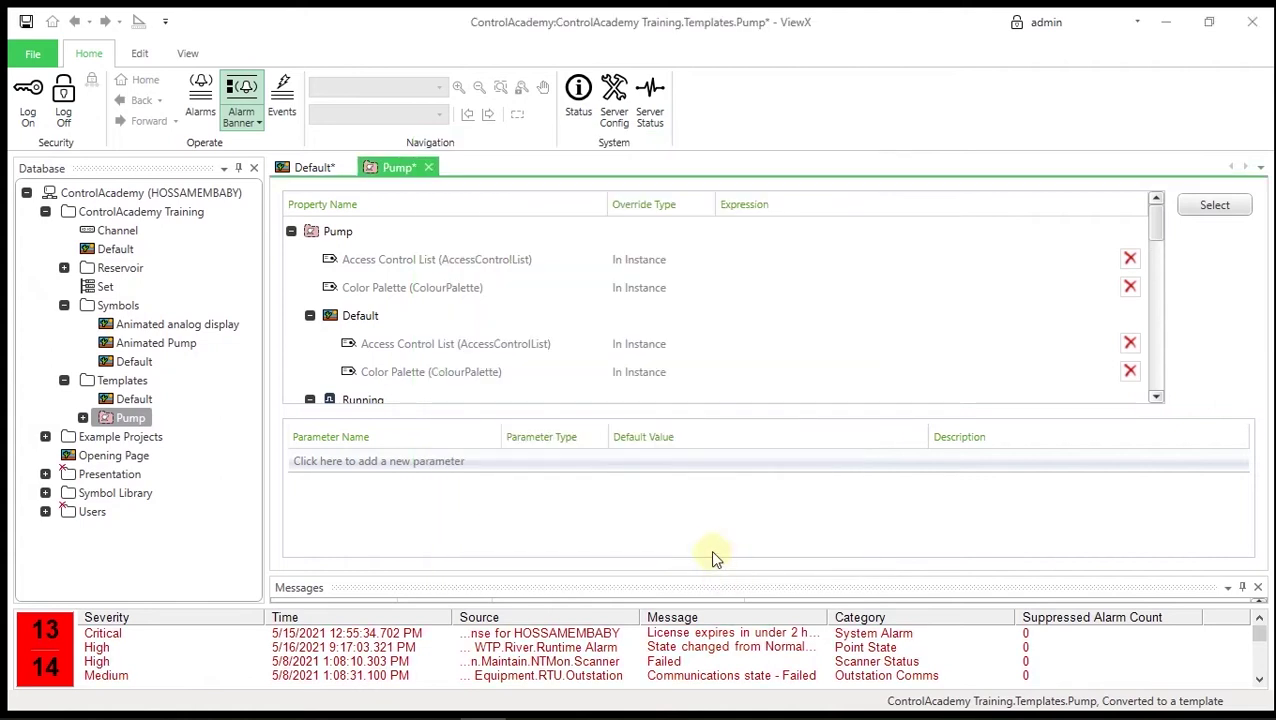
left_click(25, 22)
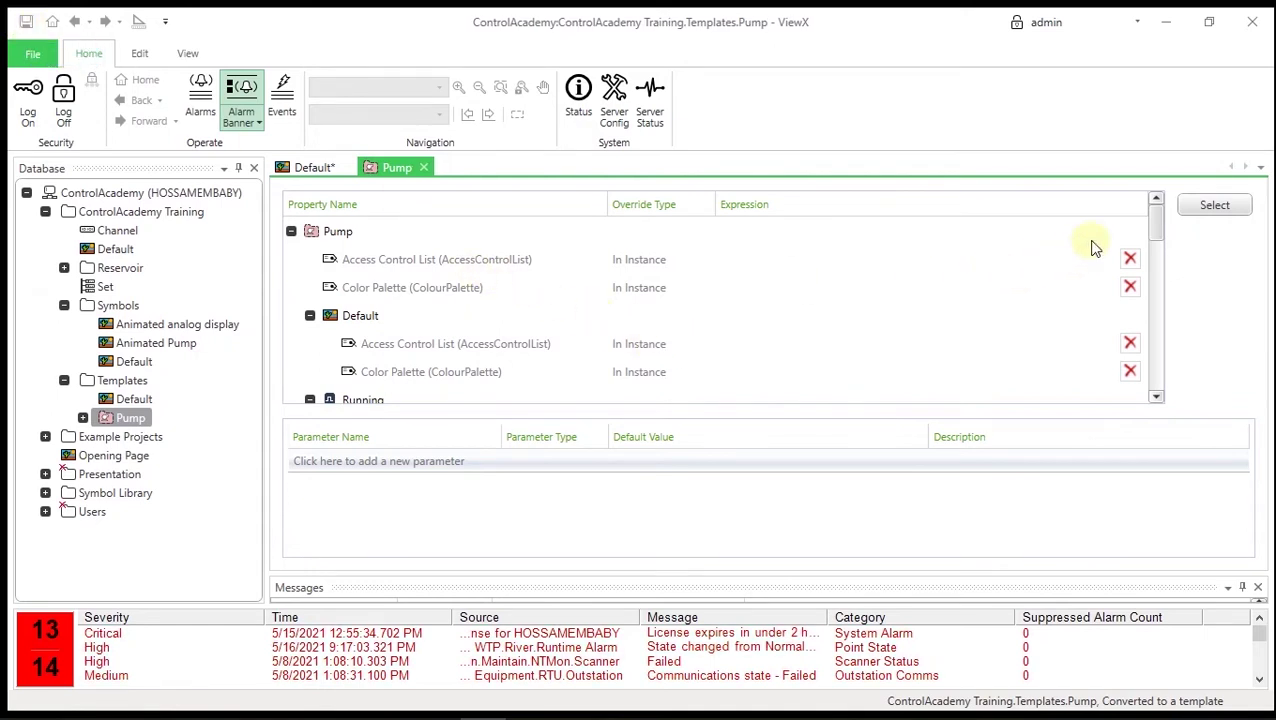
Open the override selector again and expand the Start point's Digital Point properties
left_click(1208, 216)
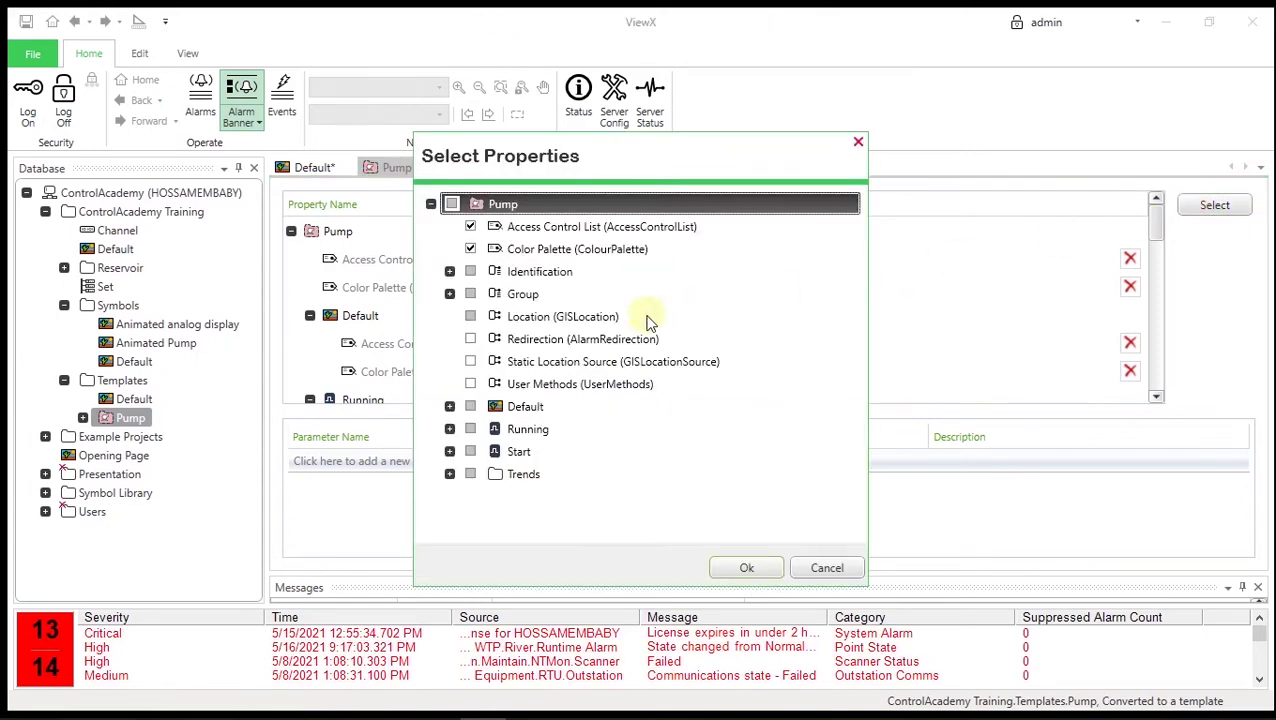
left_click(450, 453)
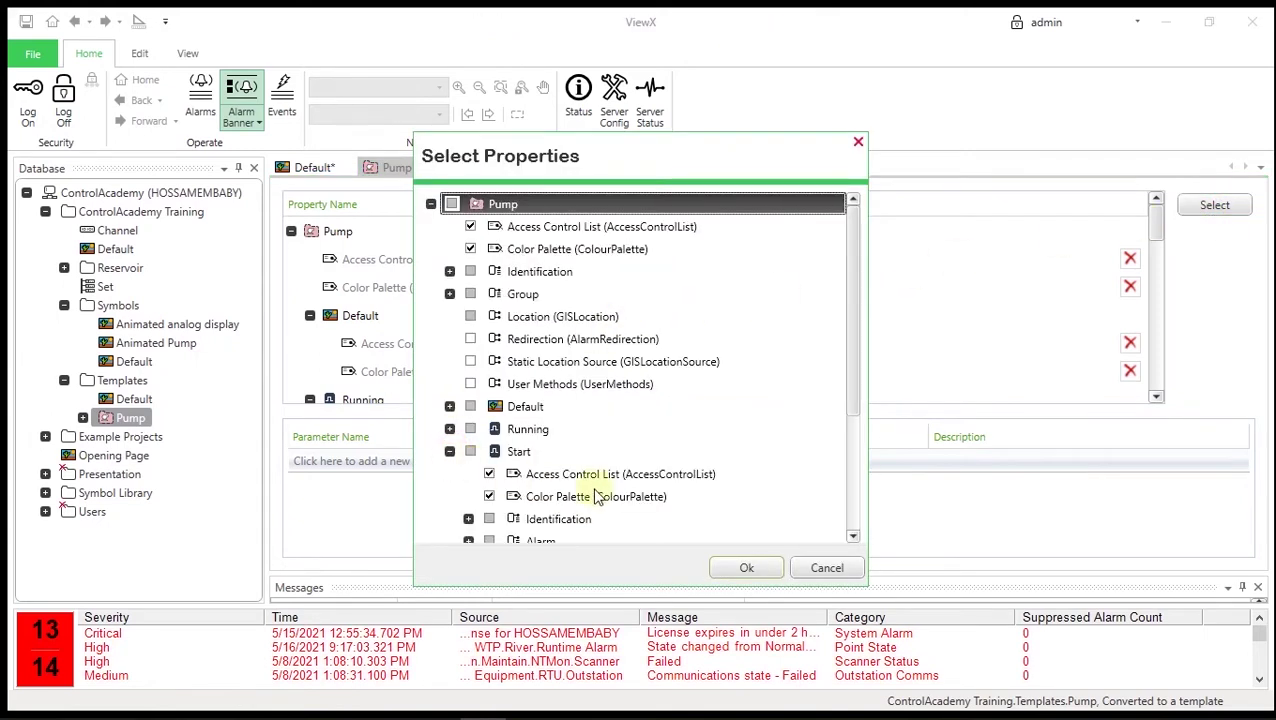
scroll(595, 489, "down", 3)
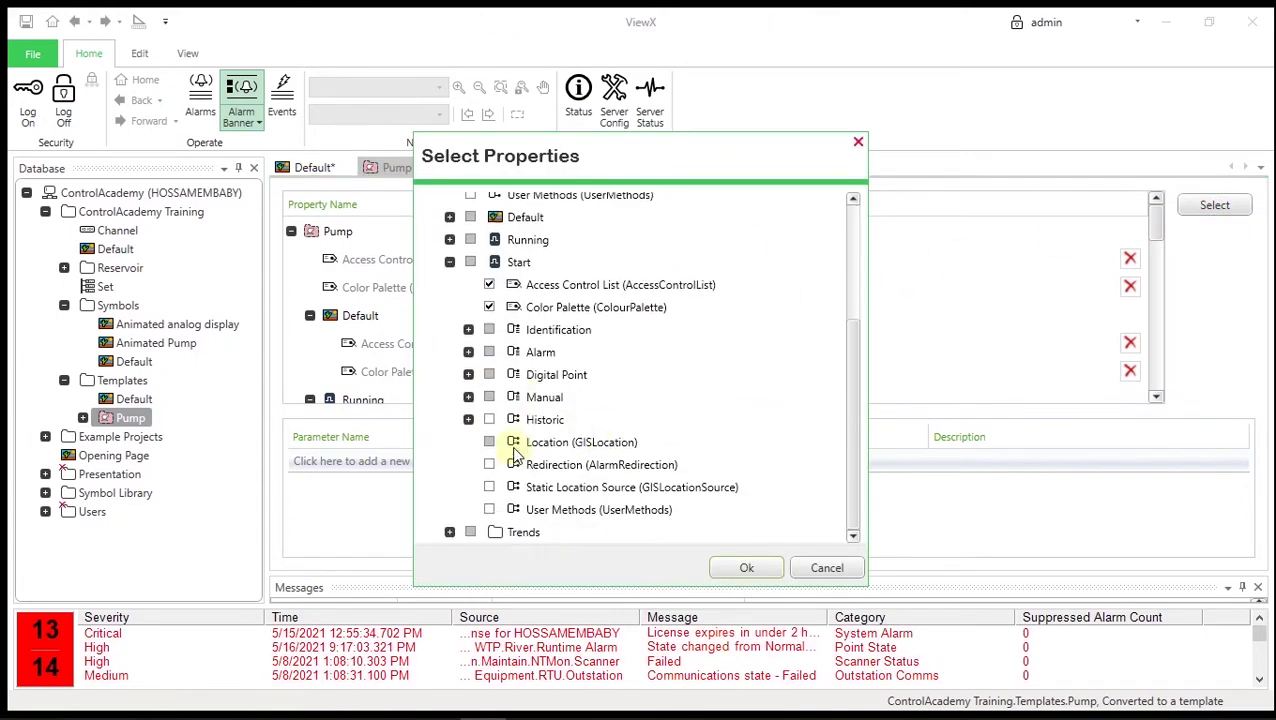
left_click(468, 374)
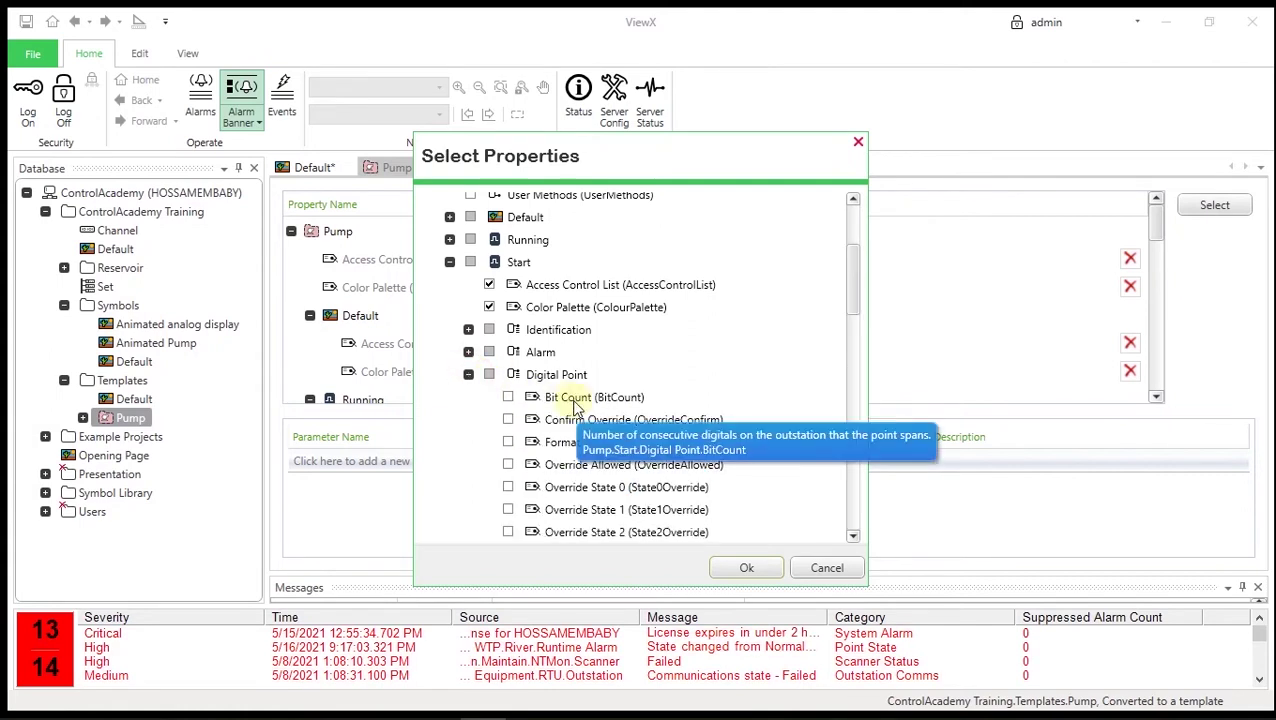
scroll(575, 410, "down", 2)
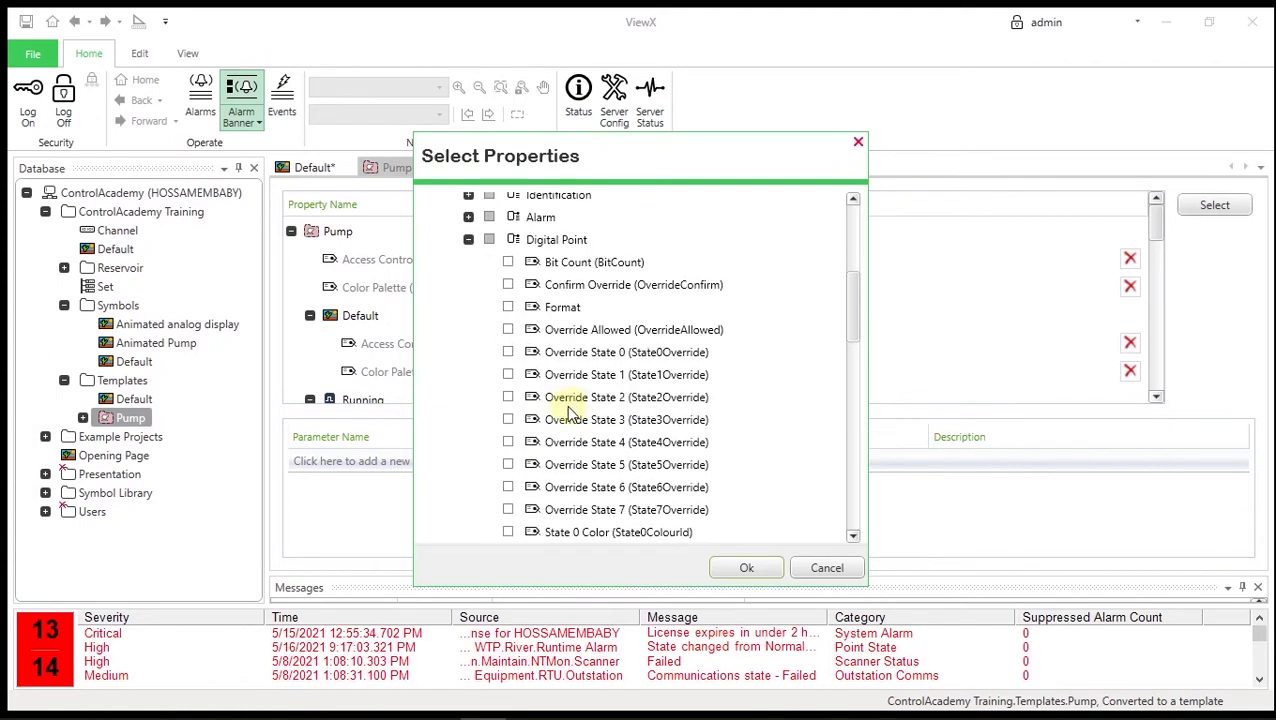
left_click(508, 331)
left_click(508, 331)
scroll(500, 348, "down", 1)
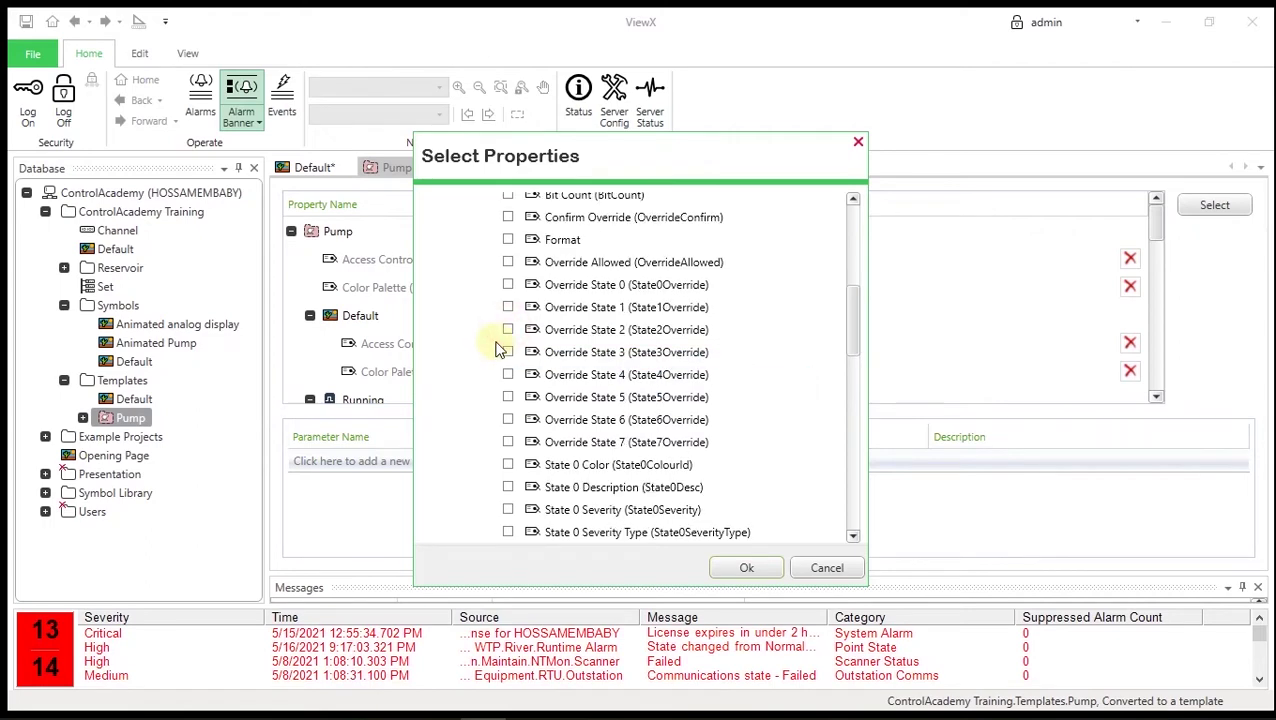
scroll(500, 348, "down", 4)
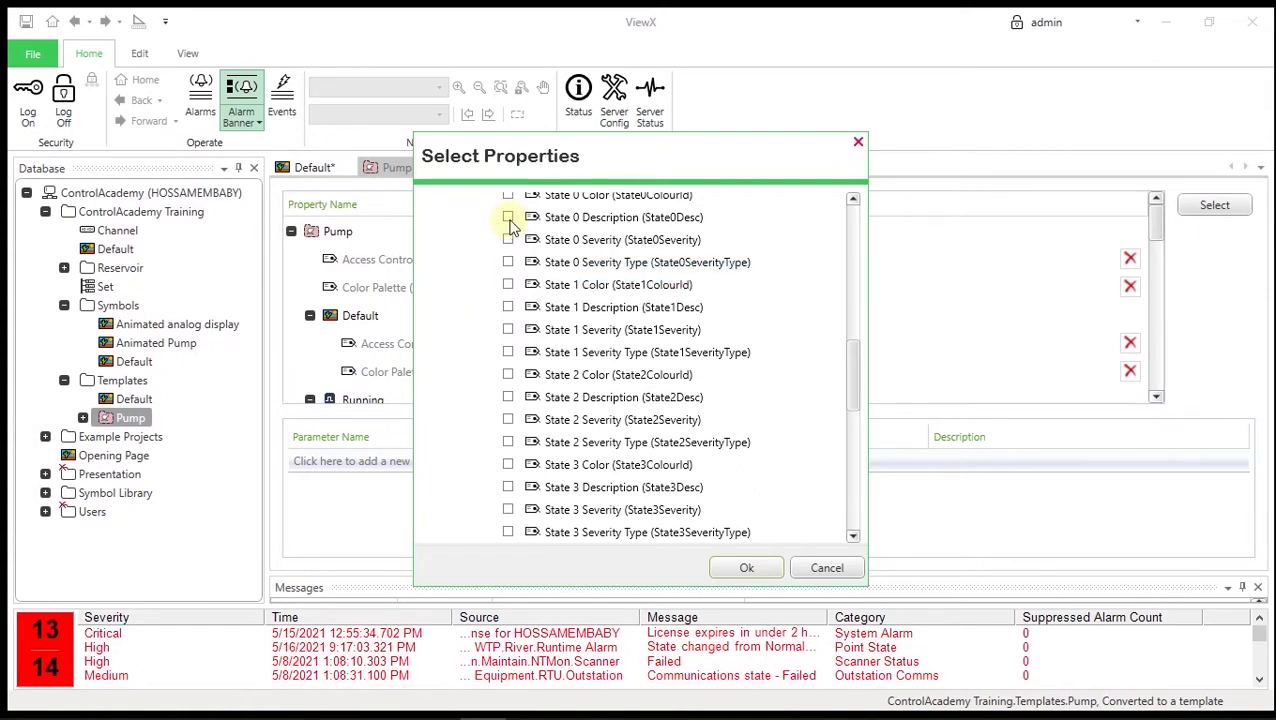
scroll(510, 230, "up", 1)
Allow overriding Start's State 0/1 Color, Description, Severity and Severity Type, then save
left_click(508, 262)
left_click(508, 285)
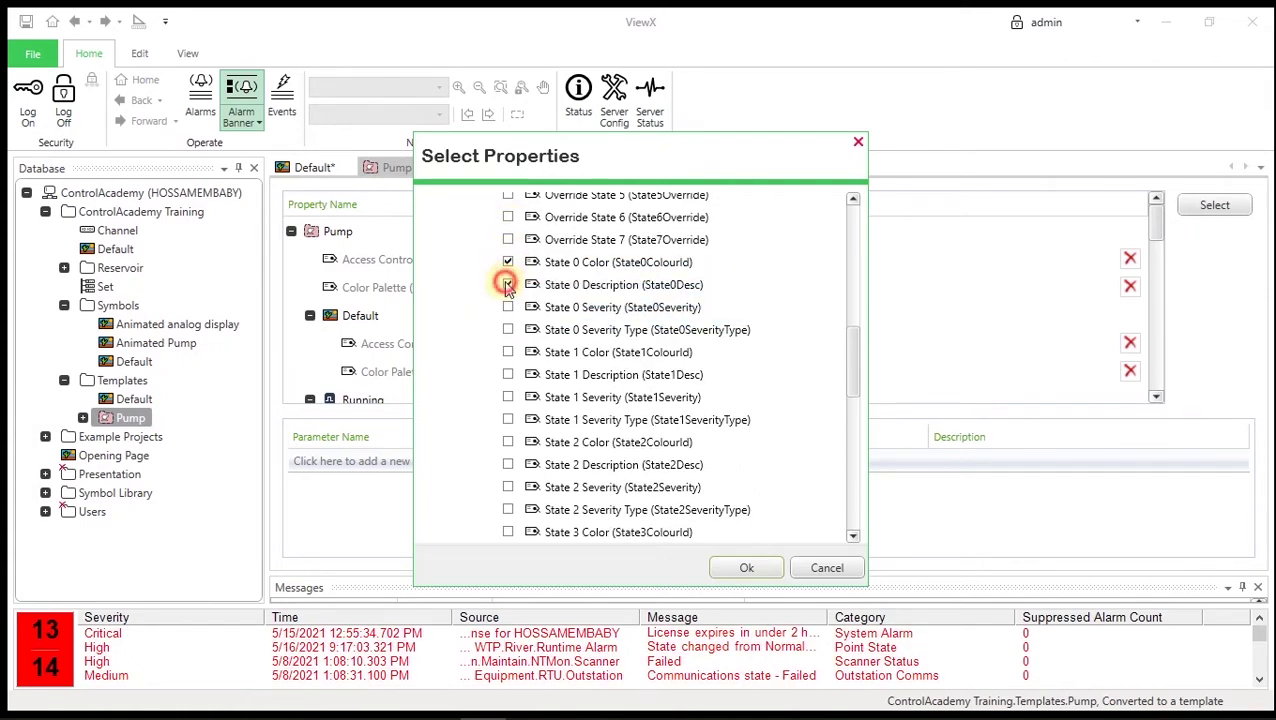
left_click(508, 307)
left_click(508, 330)
left_click(508, 352)
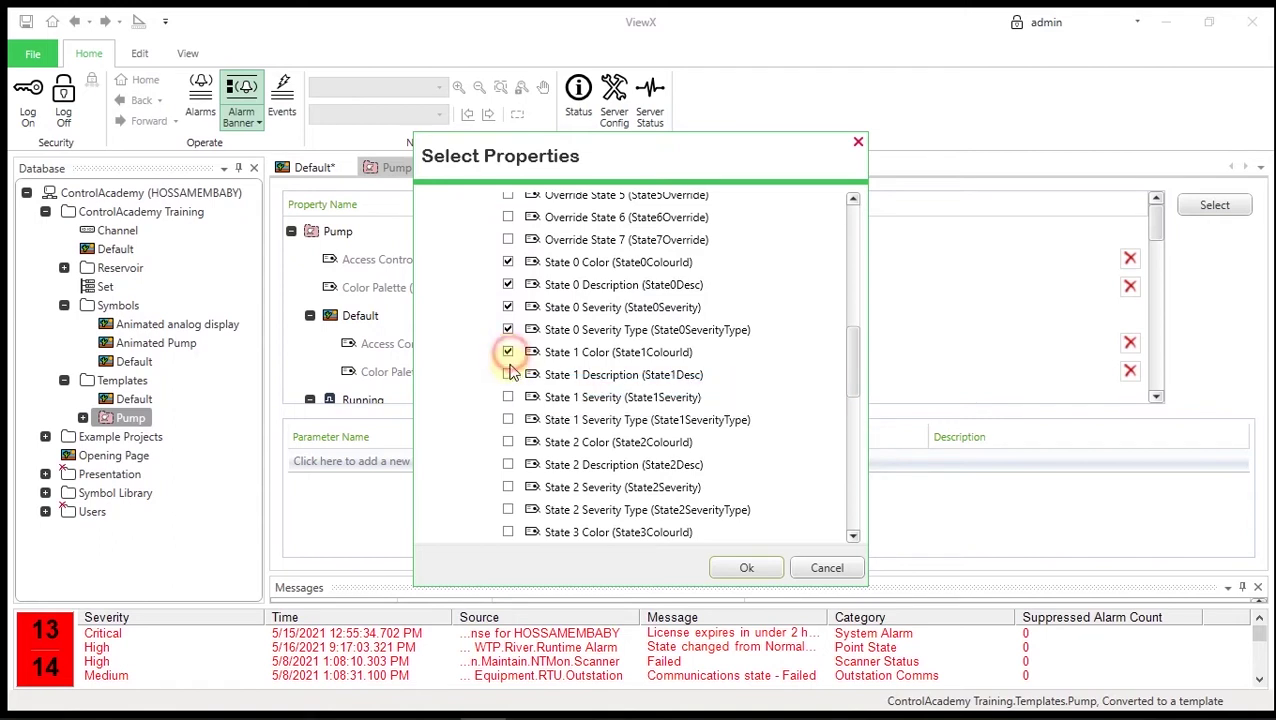
left_click(508, 375)
left_click(508, 397)
left_click(508, 420)
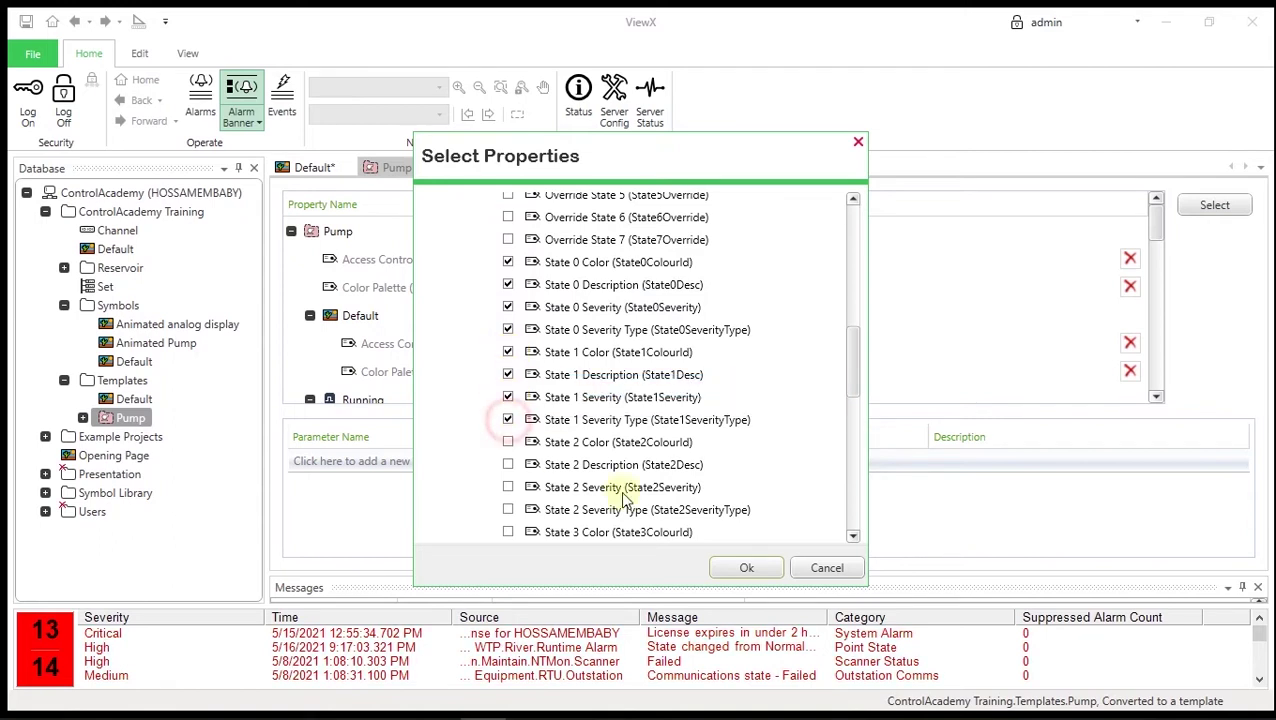
left_click(735, 567)
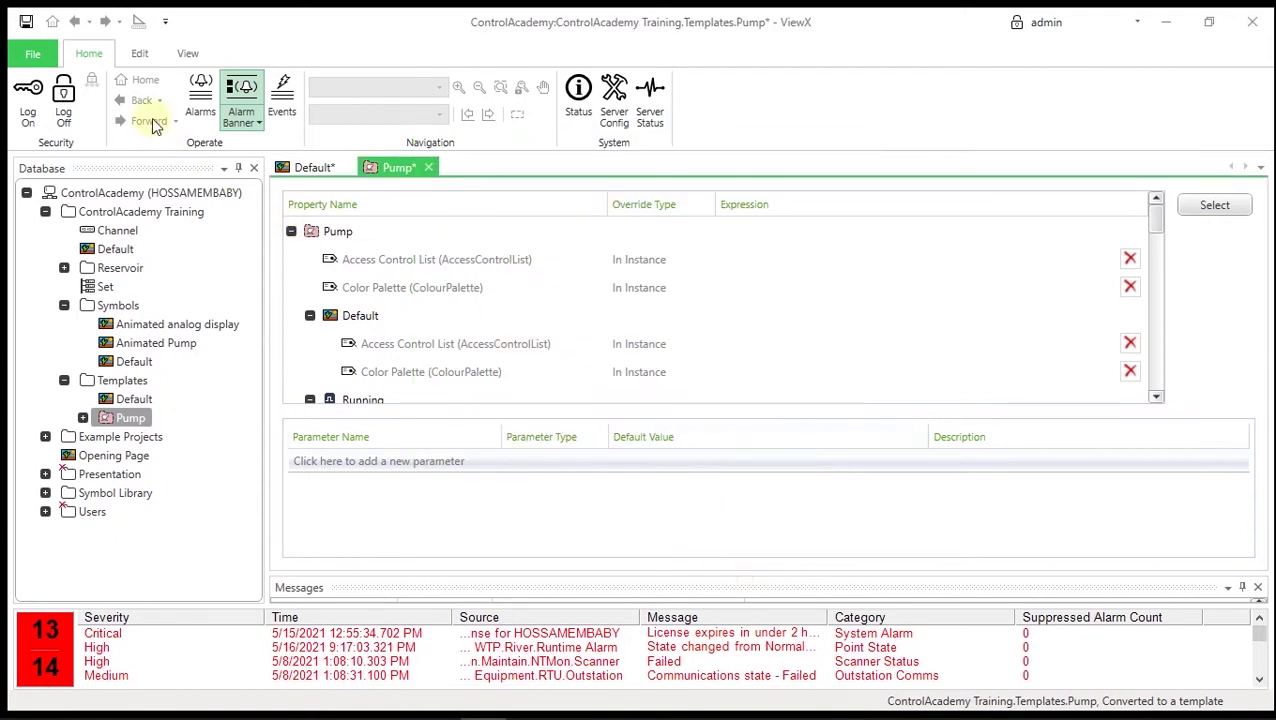
left_click(26, 21)
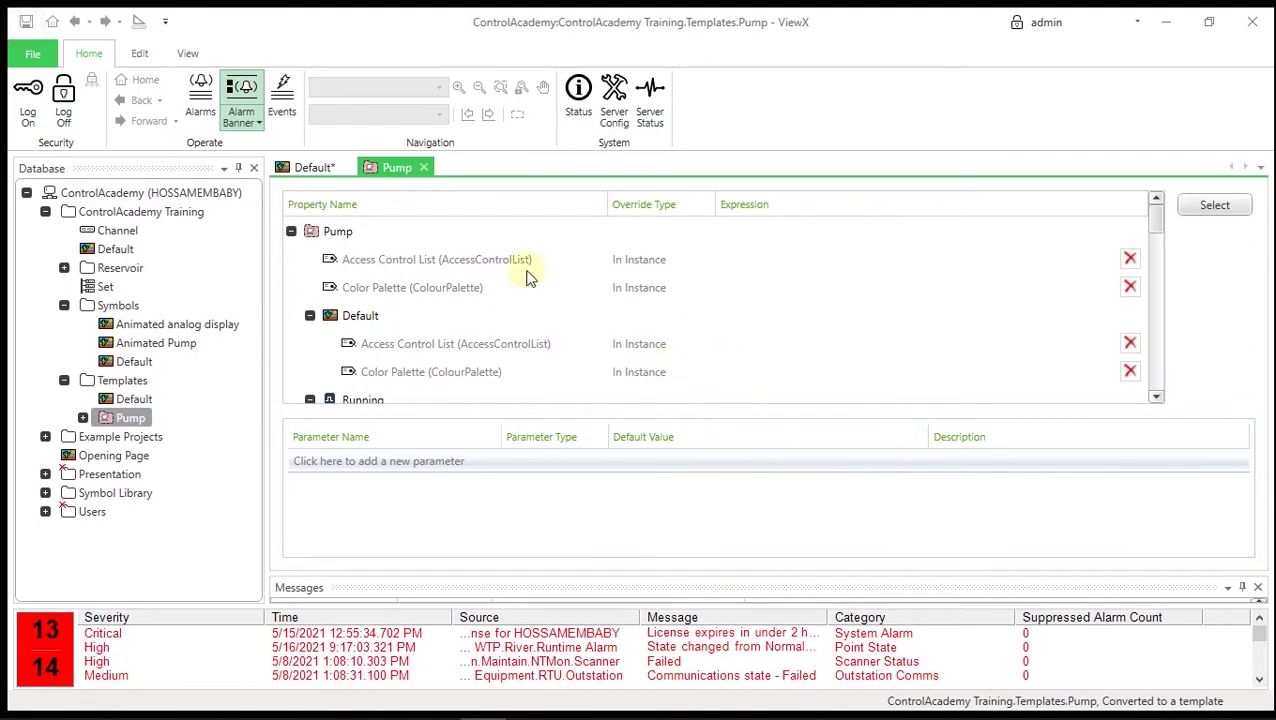
Close the Pump configuration, put the Default mimic into design mode and save it
left_click(424, 168)
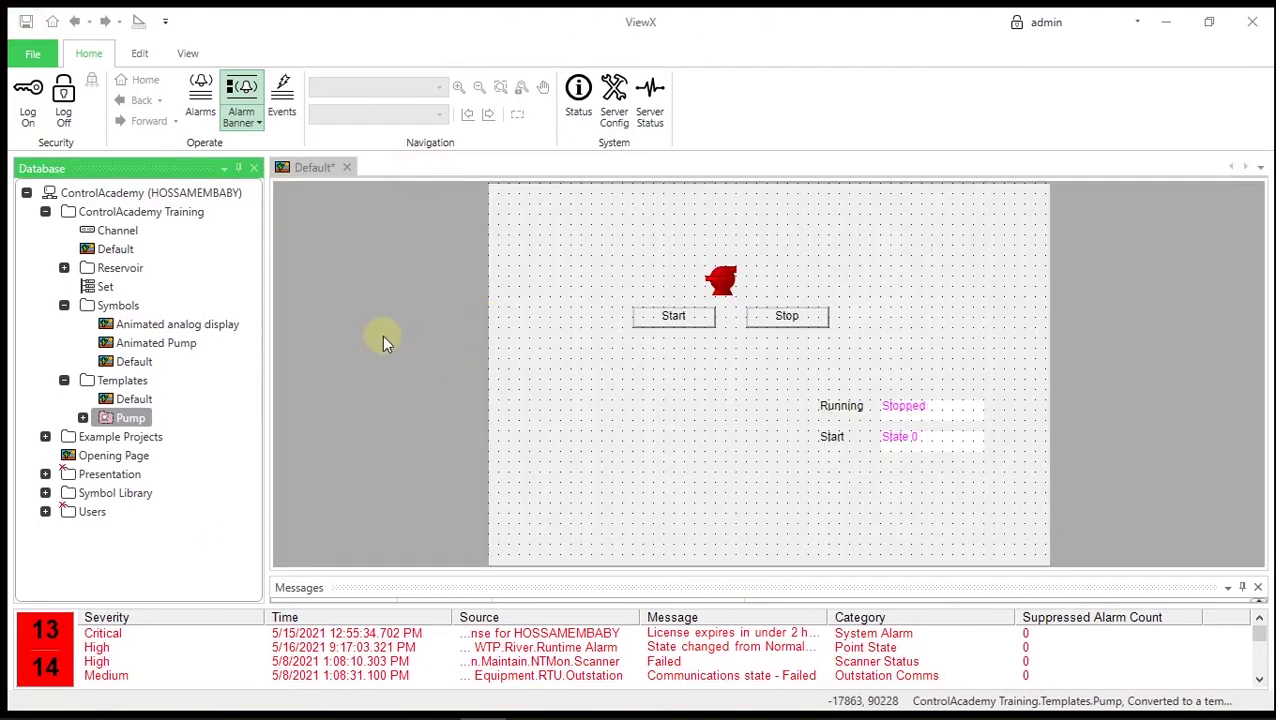
left_click(459, 240)
left_click(26, 21)
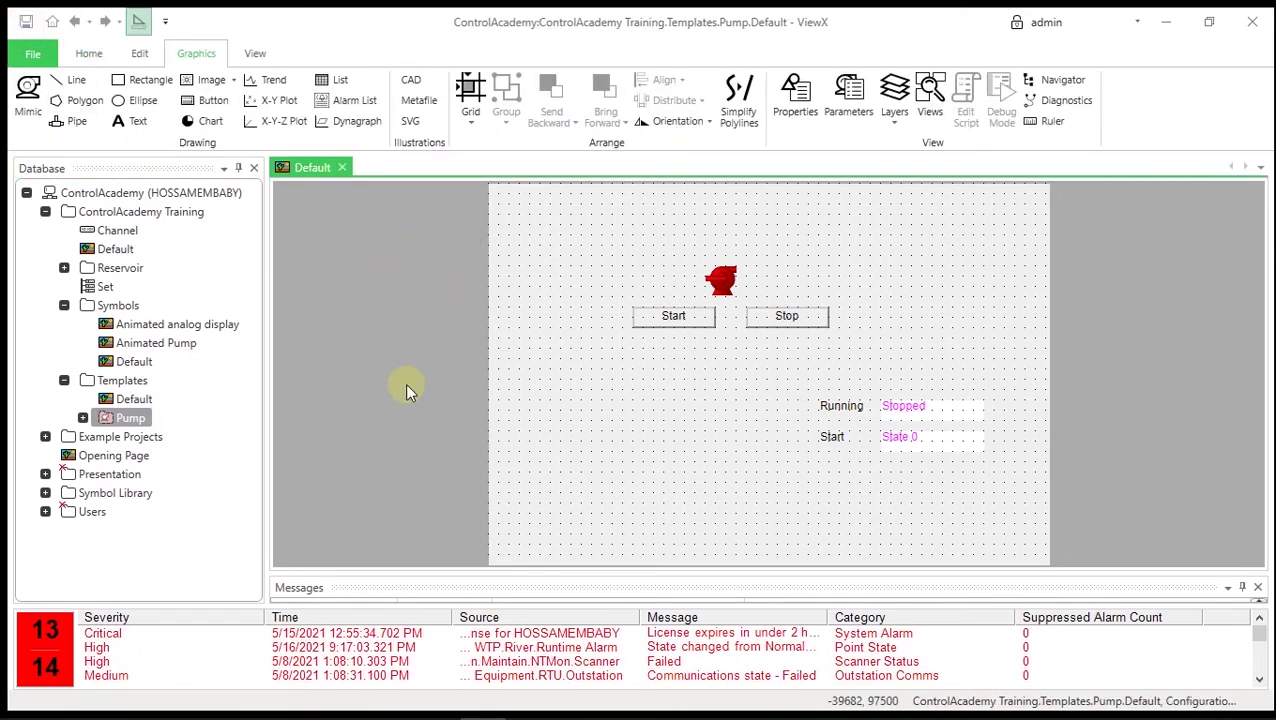
left_click(125, 384)
Create a new group inside the Templates folder and start typing its name, Reservoir
right_click(127, 383)
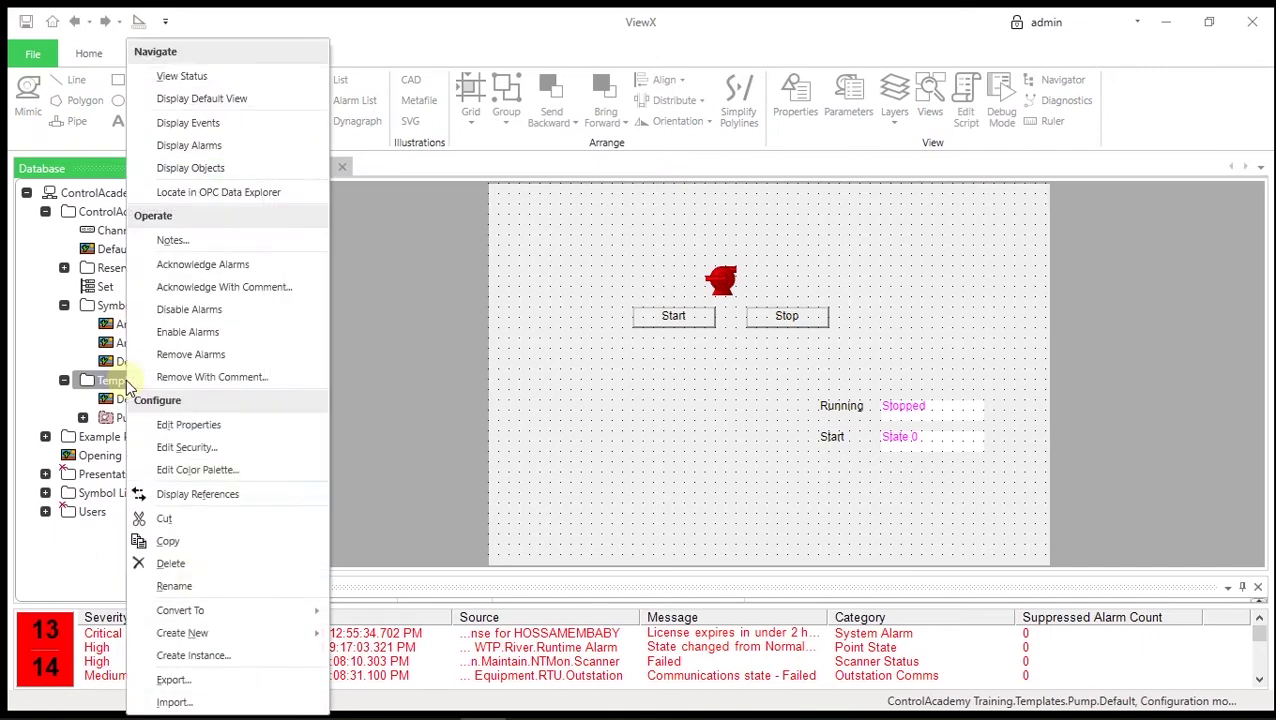
mouse_move(215, 630)
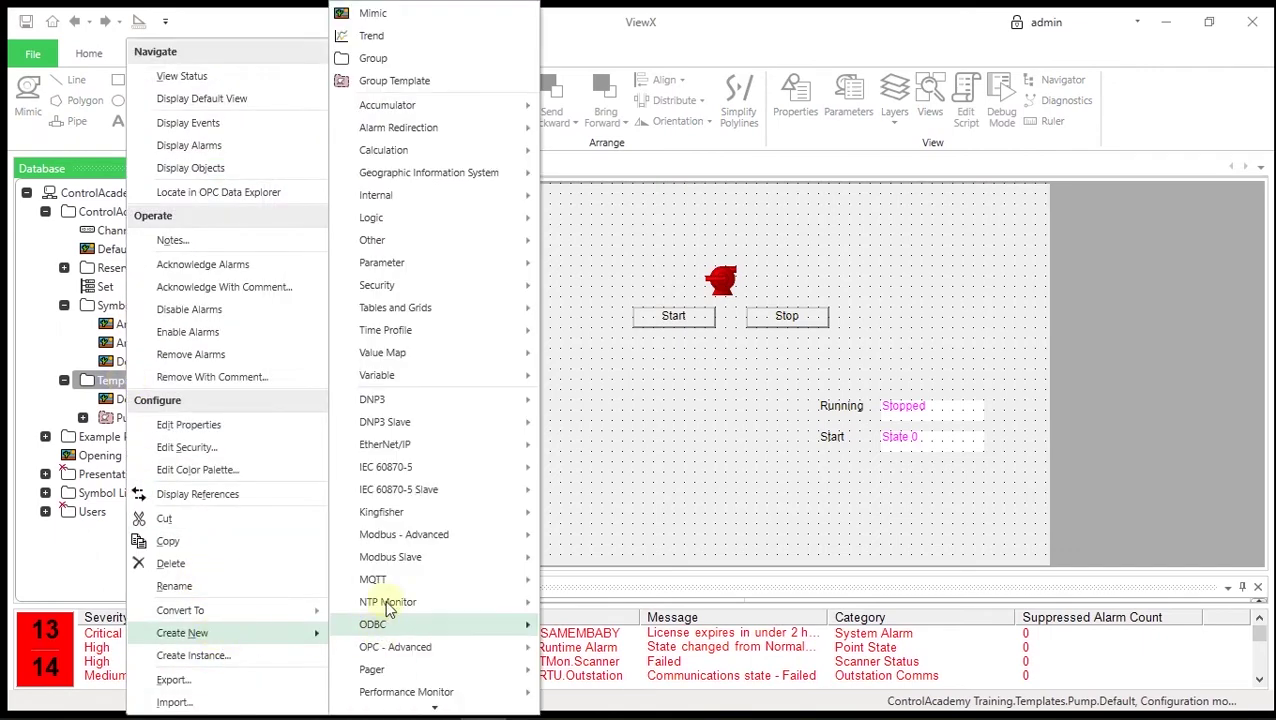
left_click(379, 64)
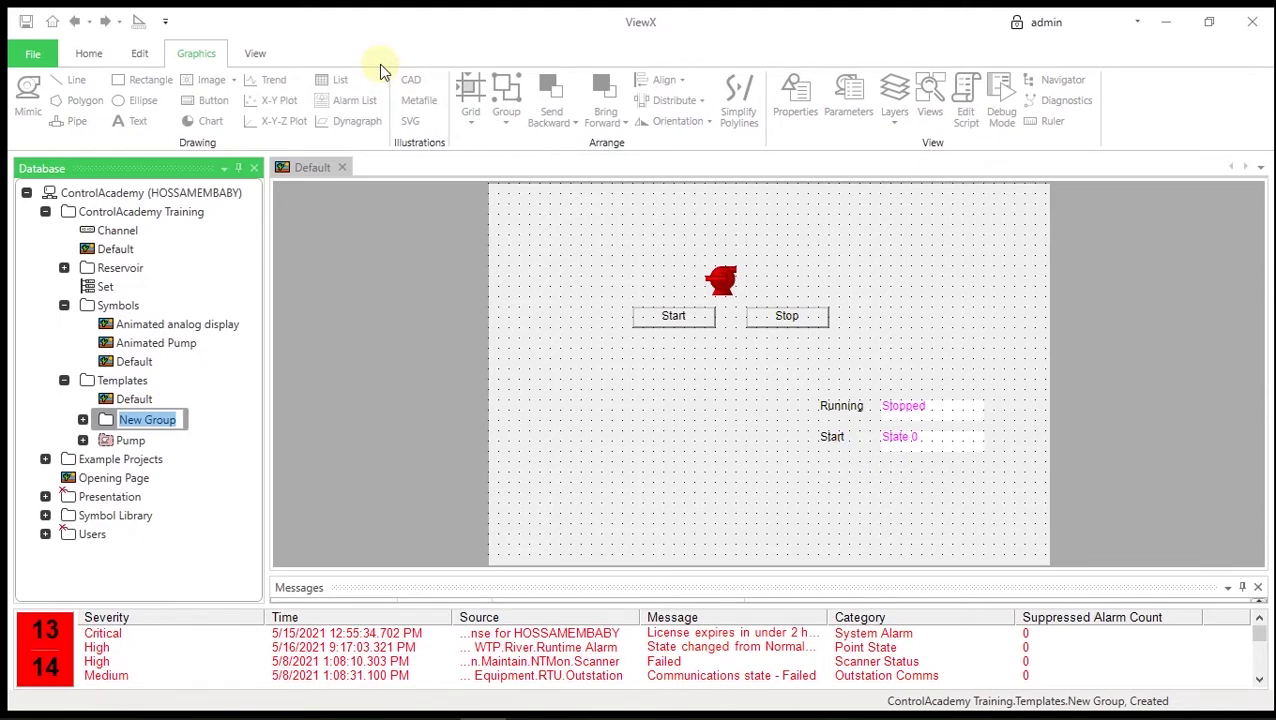
type("Reservoir")
Commit the Reservoir group name and create a Templates > Pump instance inside it
key("Return")
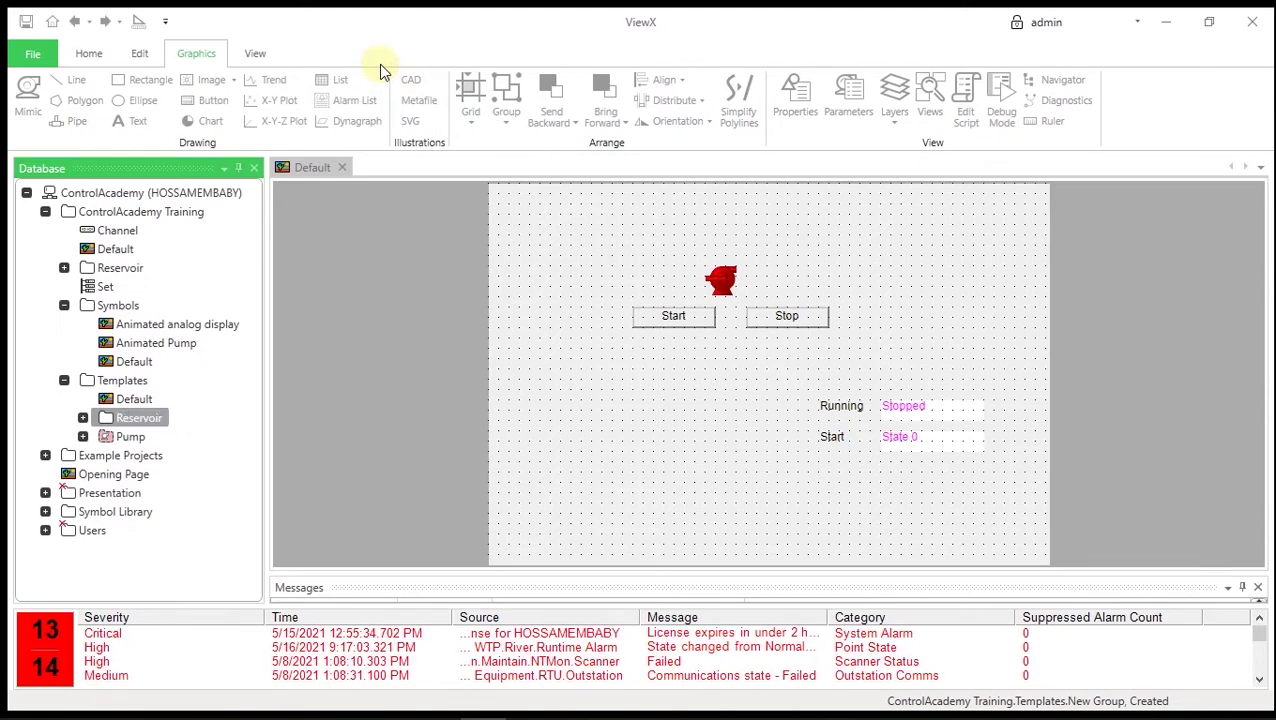
left_click(82, 419)
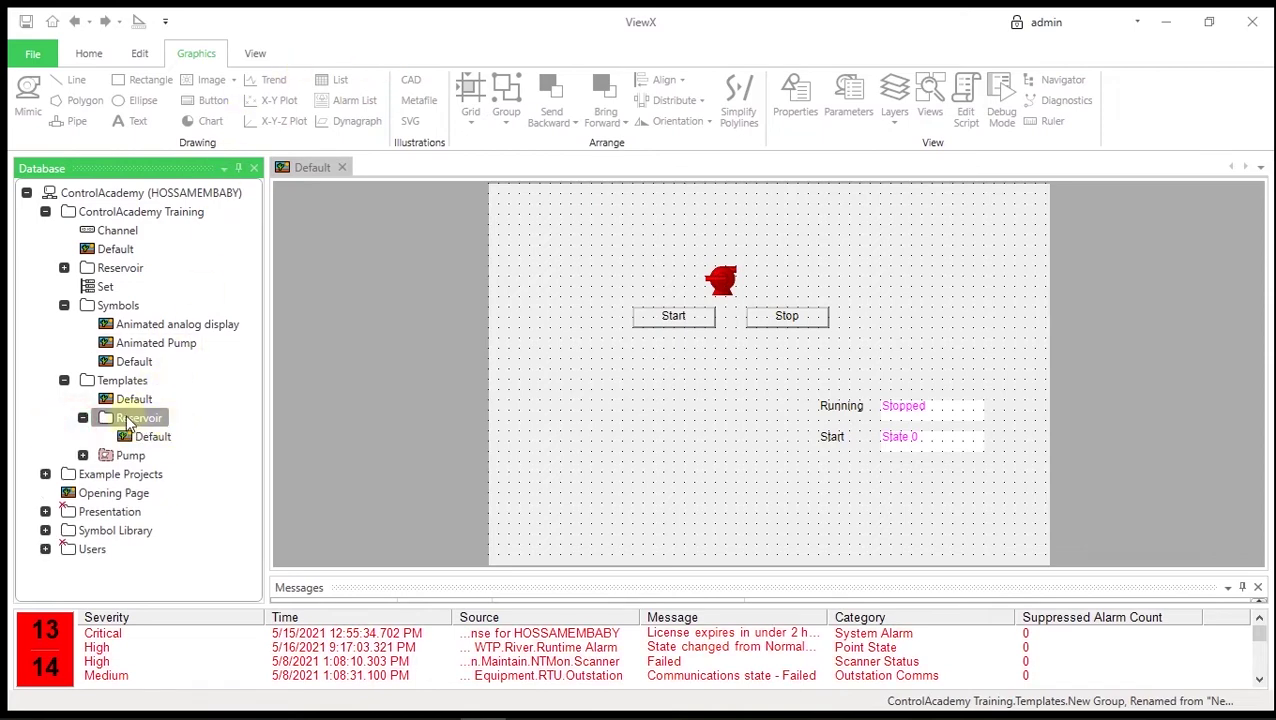
right_click(127, 420)
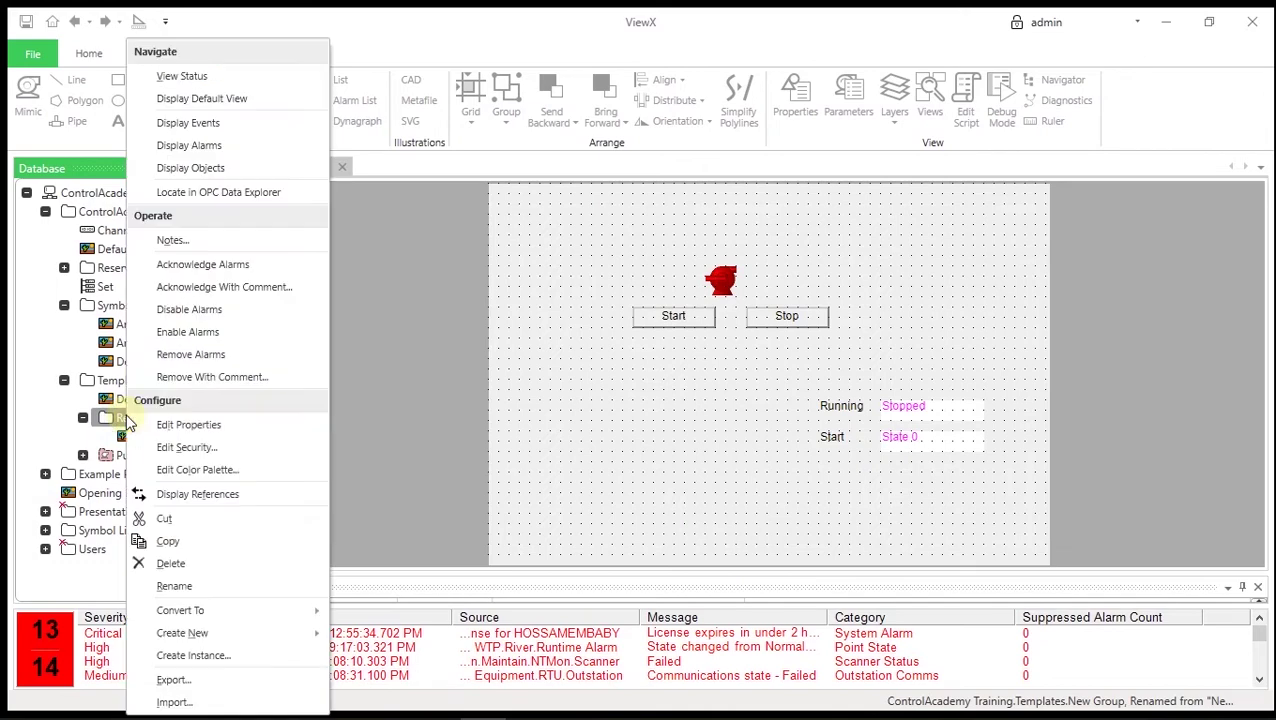
left_click(196, 656)
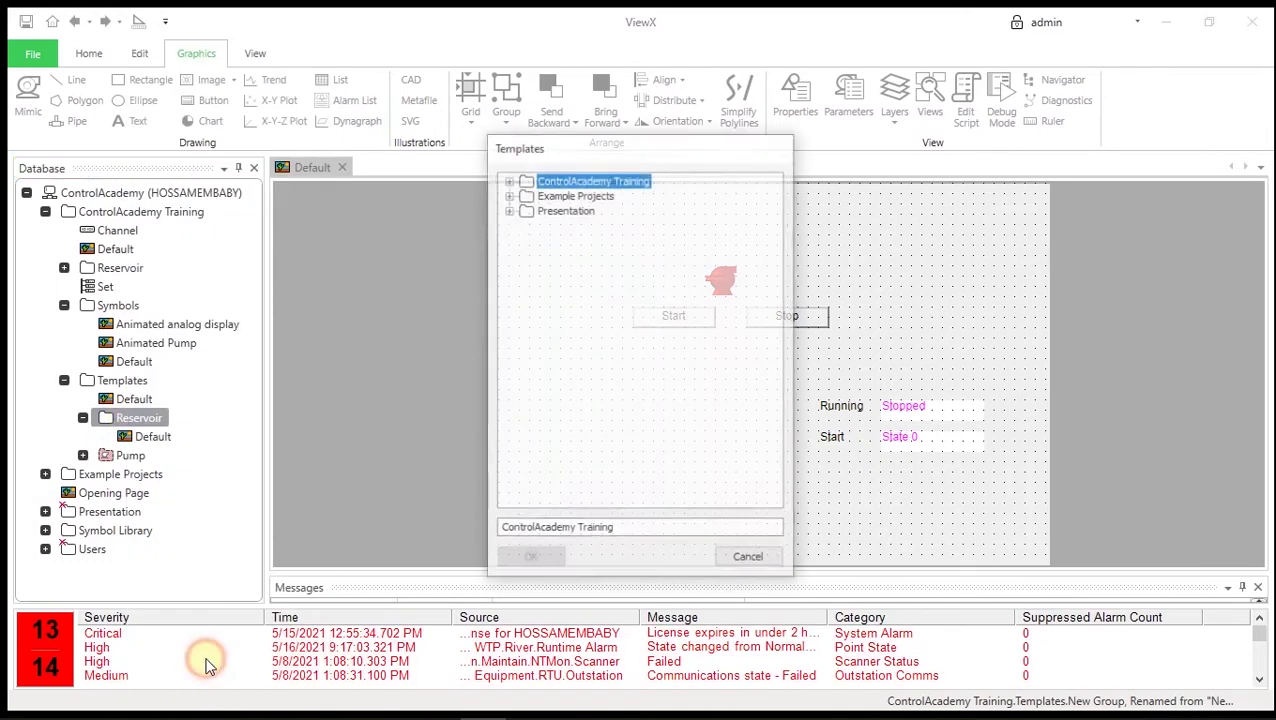
left_click(508, 180)
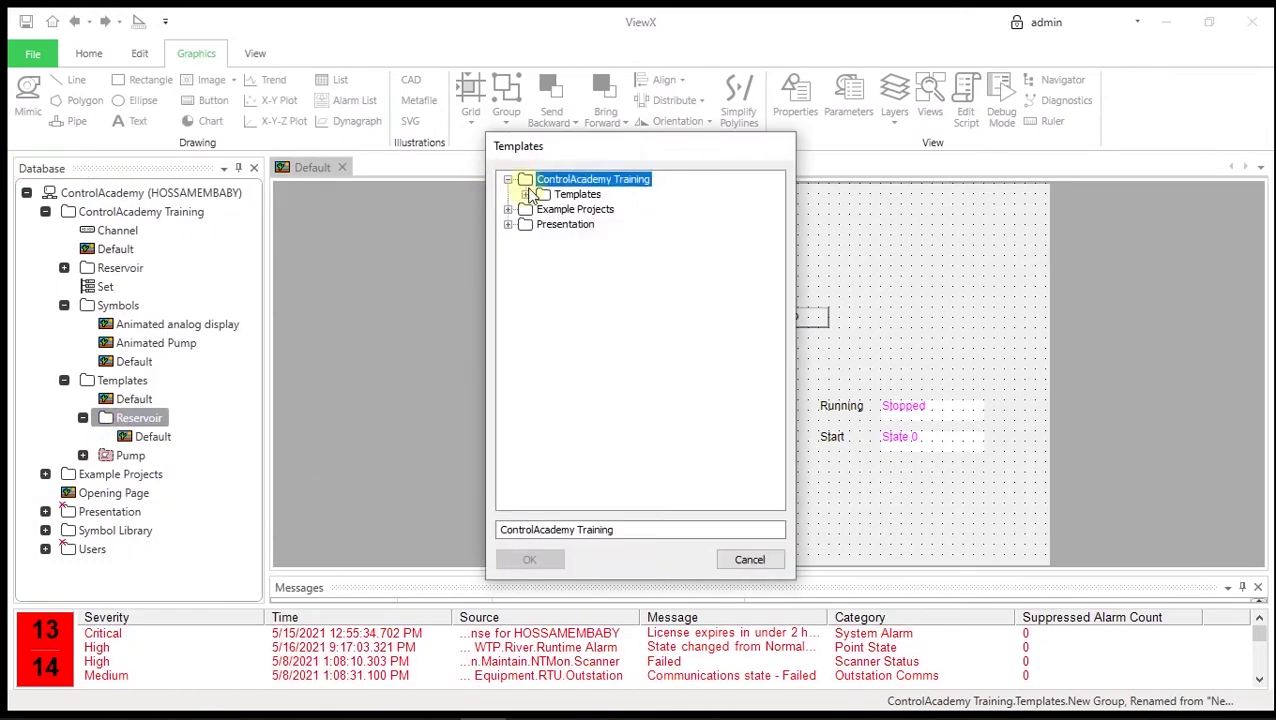
left_click(526, 194)
left_click(585, 209)
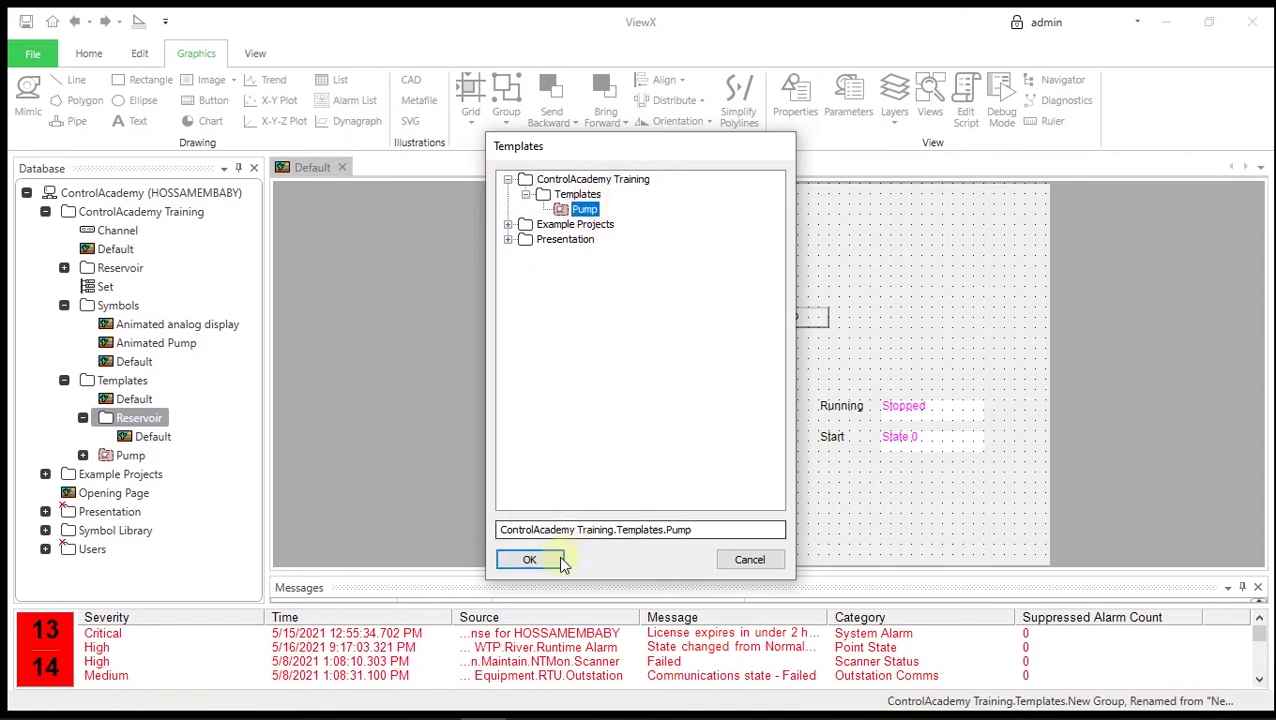
left_click(558, 558)
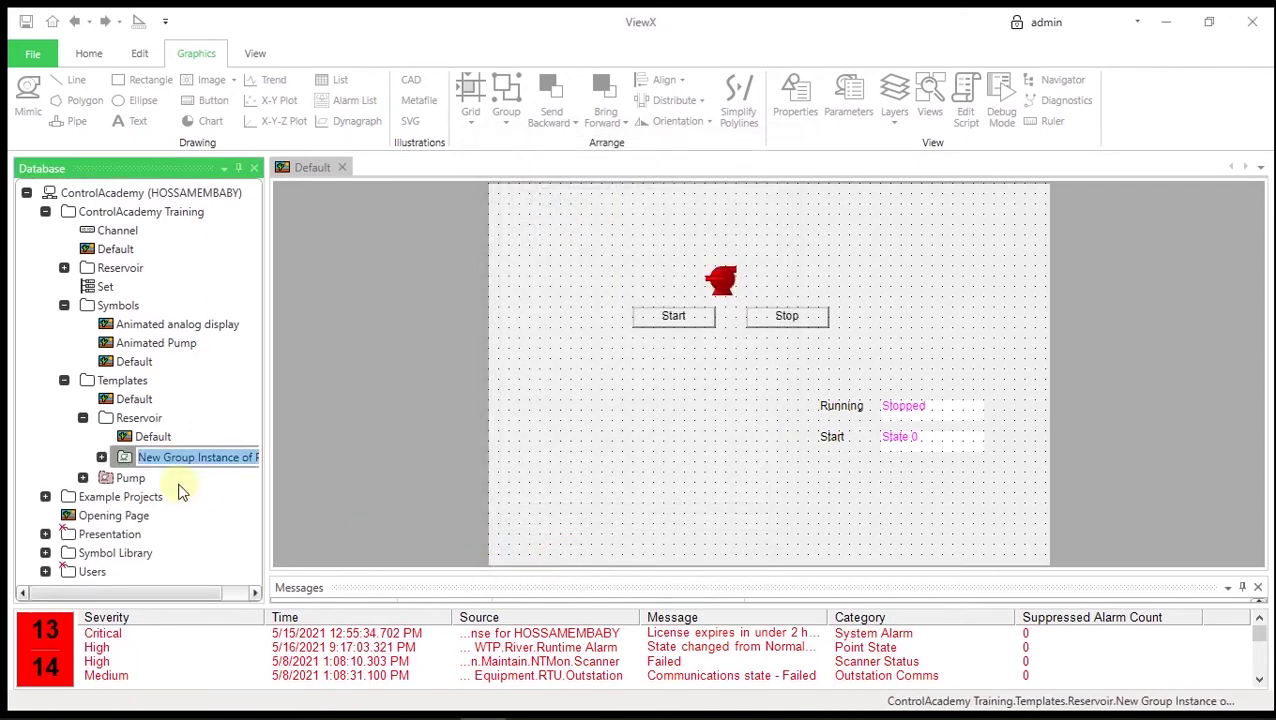
Name the new instance Pump 1 and close the Default mimic
type("Pump 1")
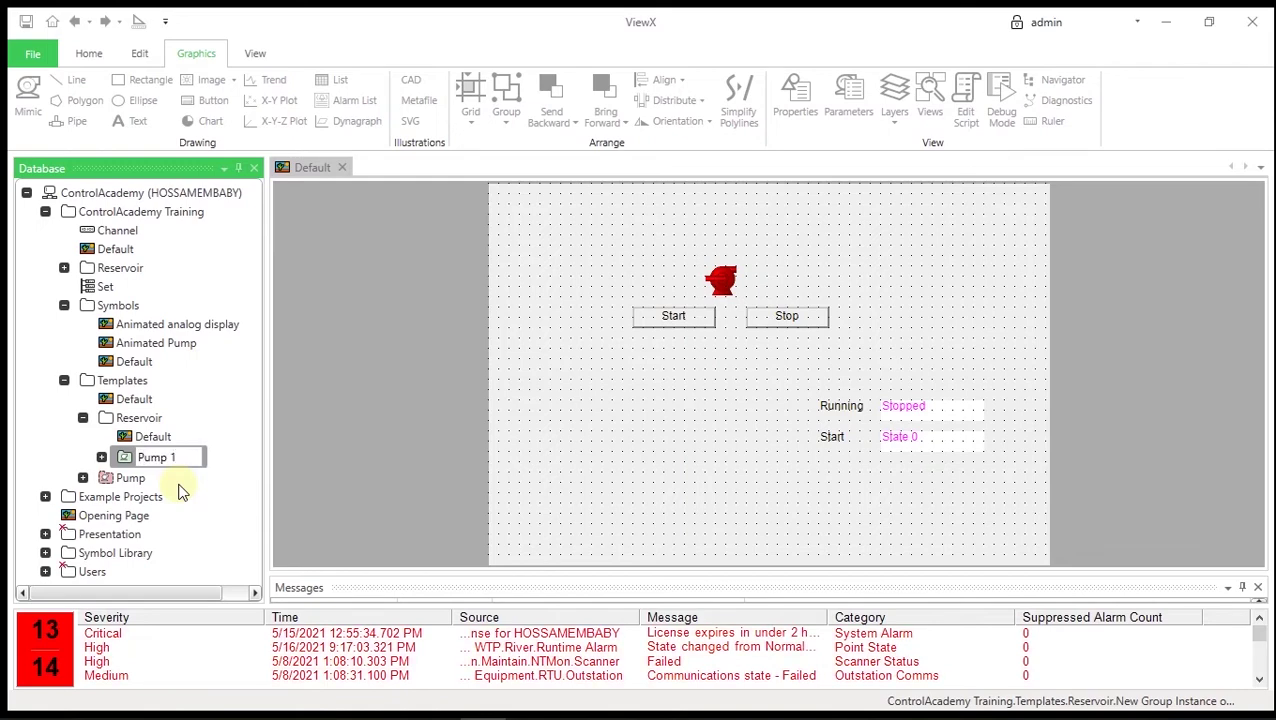
key("Return")
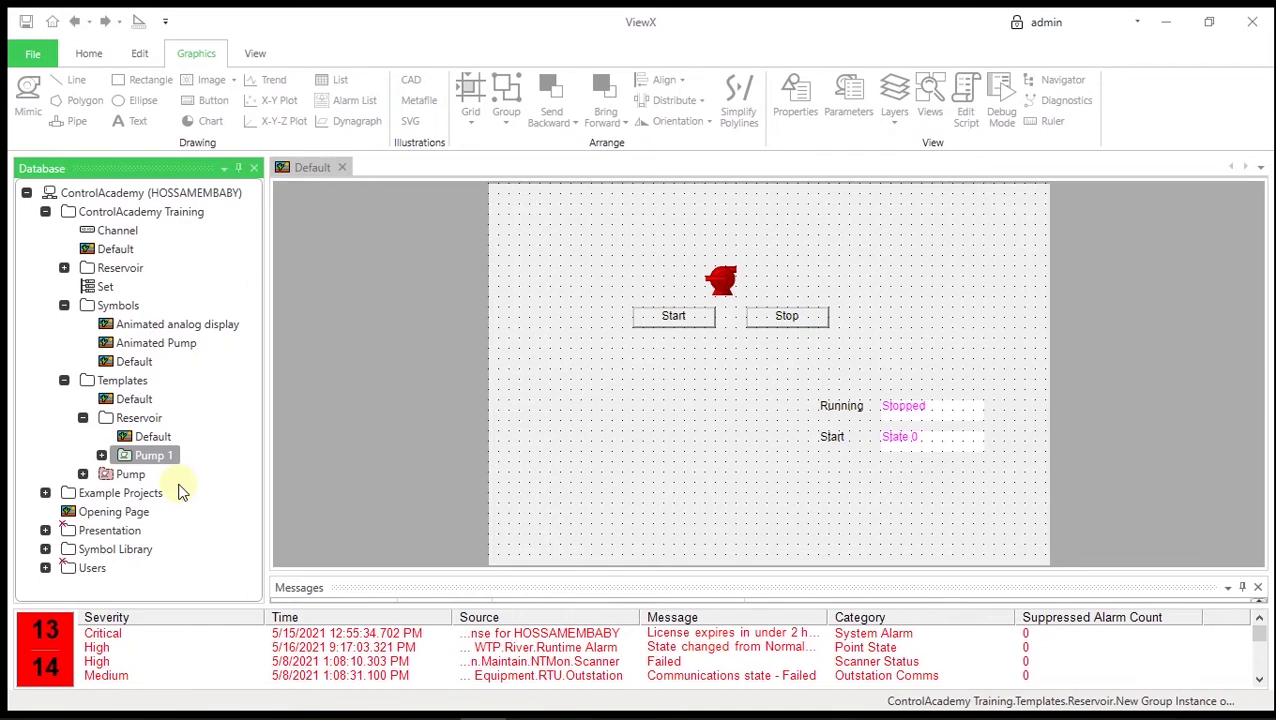
left_click(341, 167)
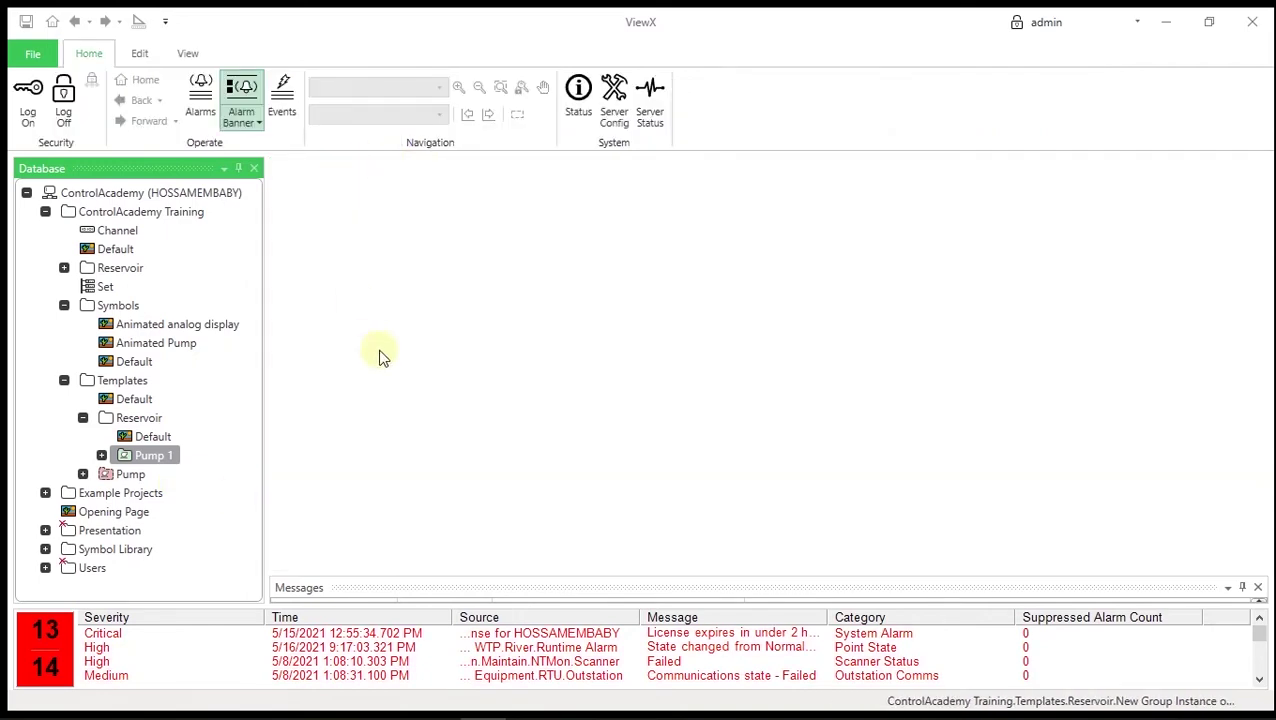
Inspect Pump 1's Running point states, then open Pump 1's Default mimic
left_click(102, 456)
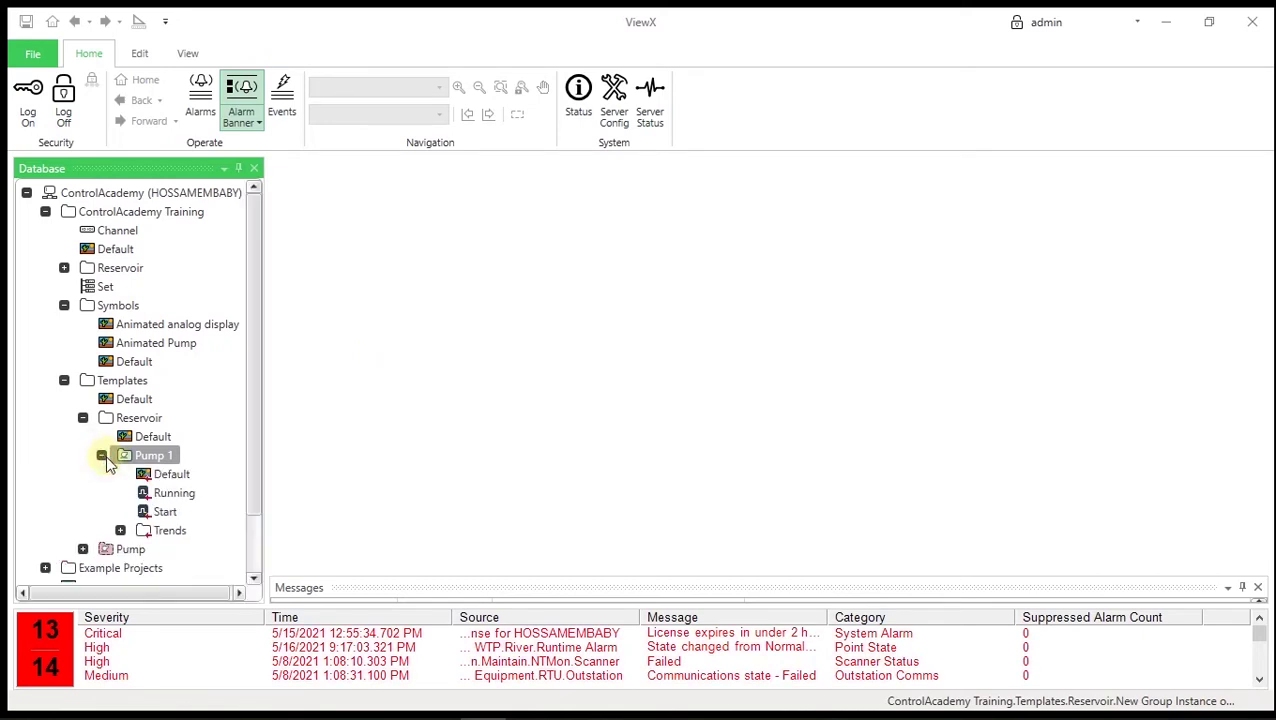
double_click(174, 494)
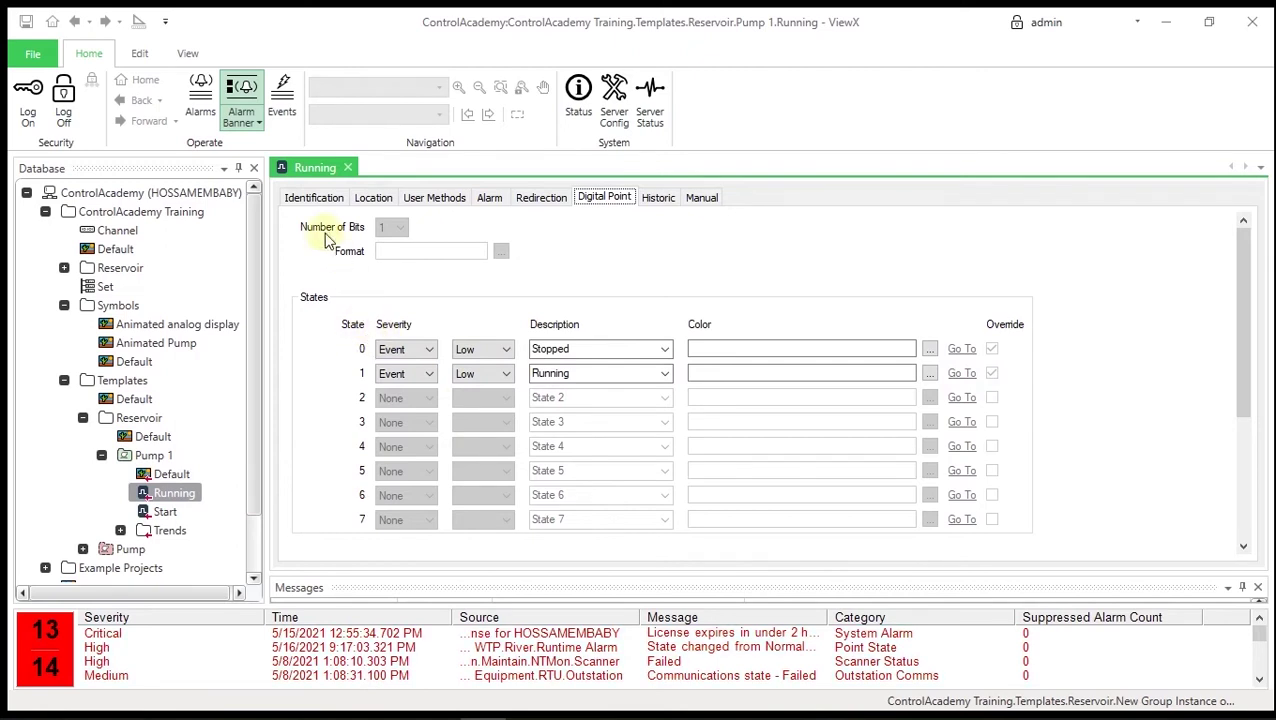
left_click(347, 168)
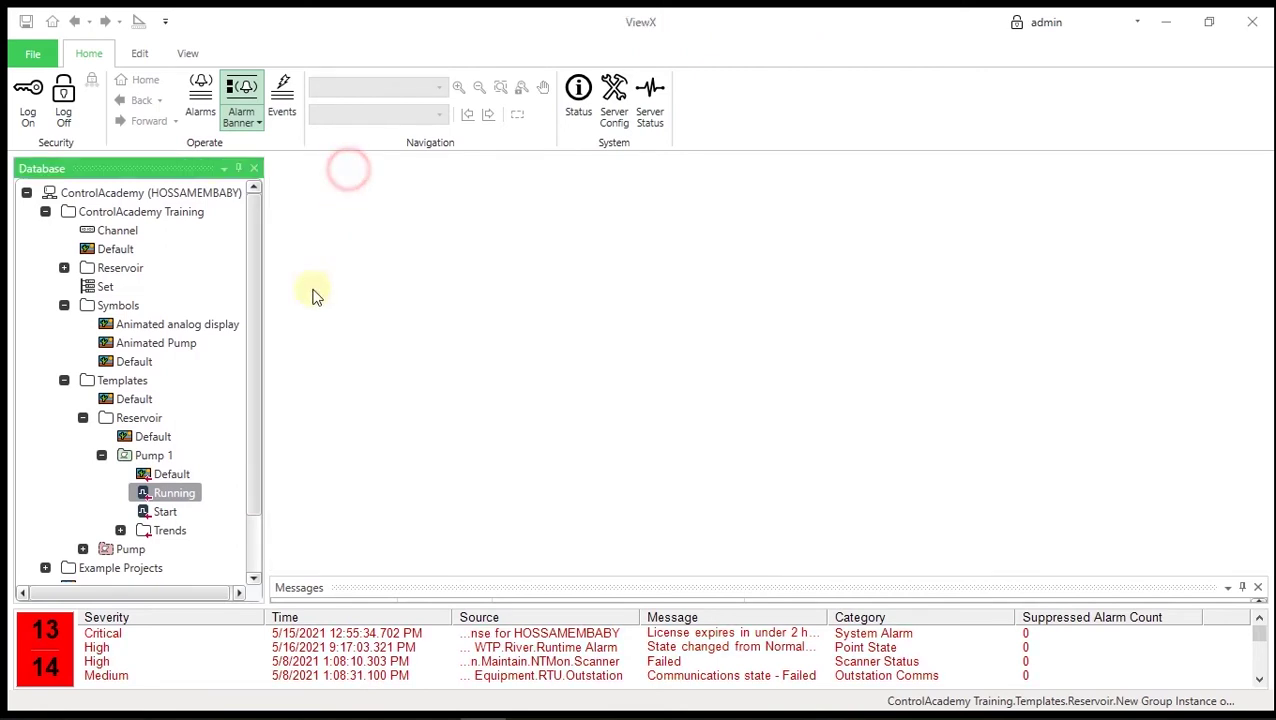
double_click(175, 474)
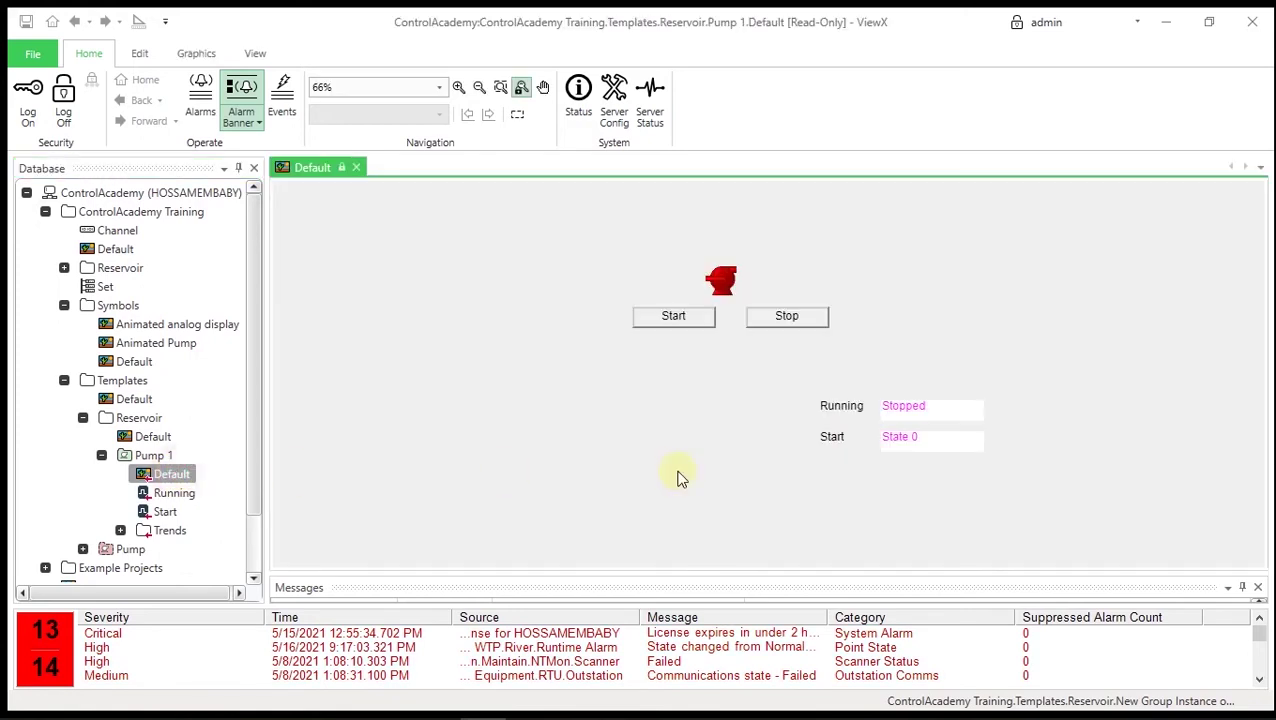
Test Start and Stop on Pump 1's mimic, then override its Running point to Running
left_click(709, 321)
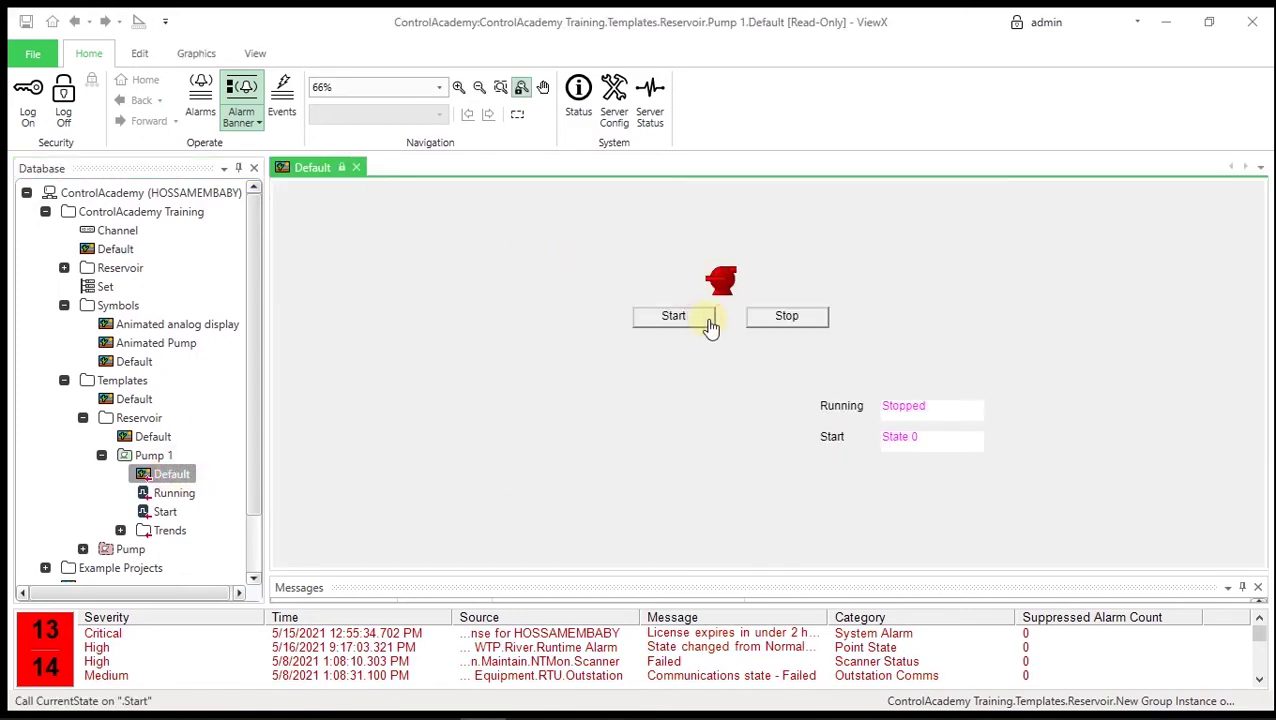
left_click(806, 332)
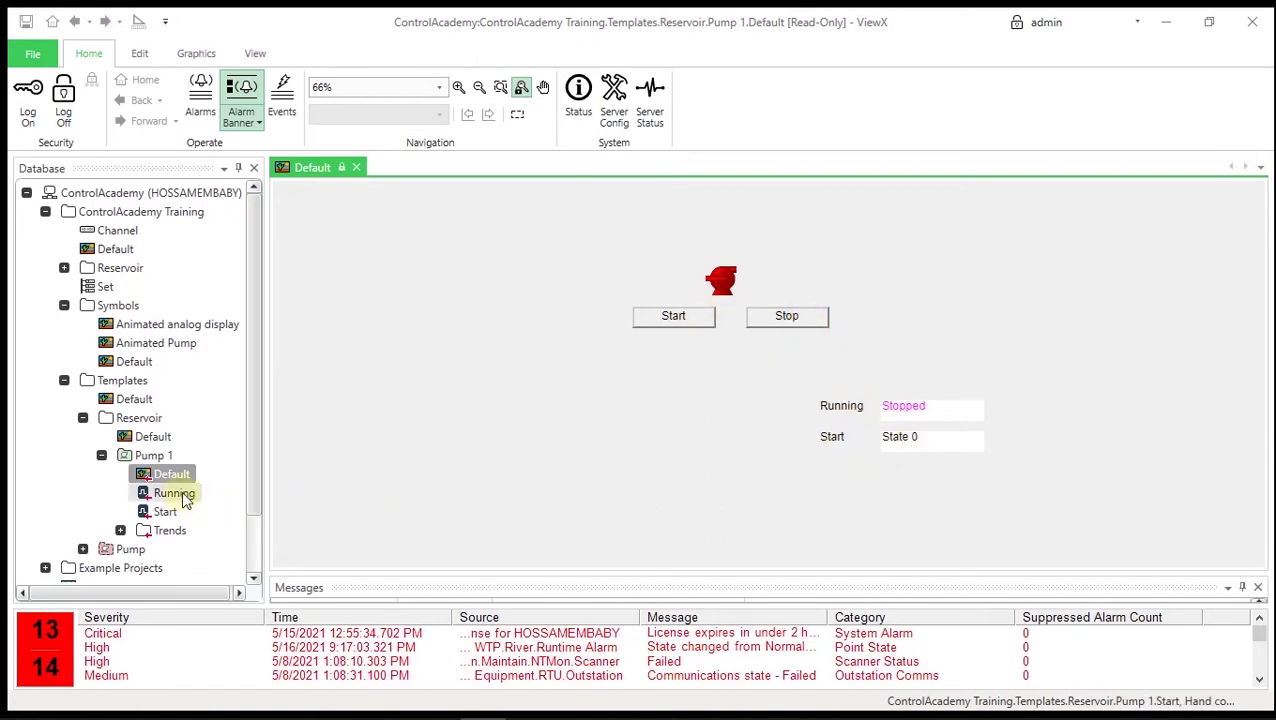
right_click(181, 490)
left_click(260, 513)
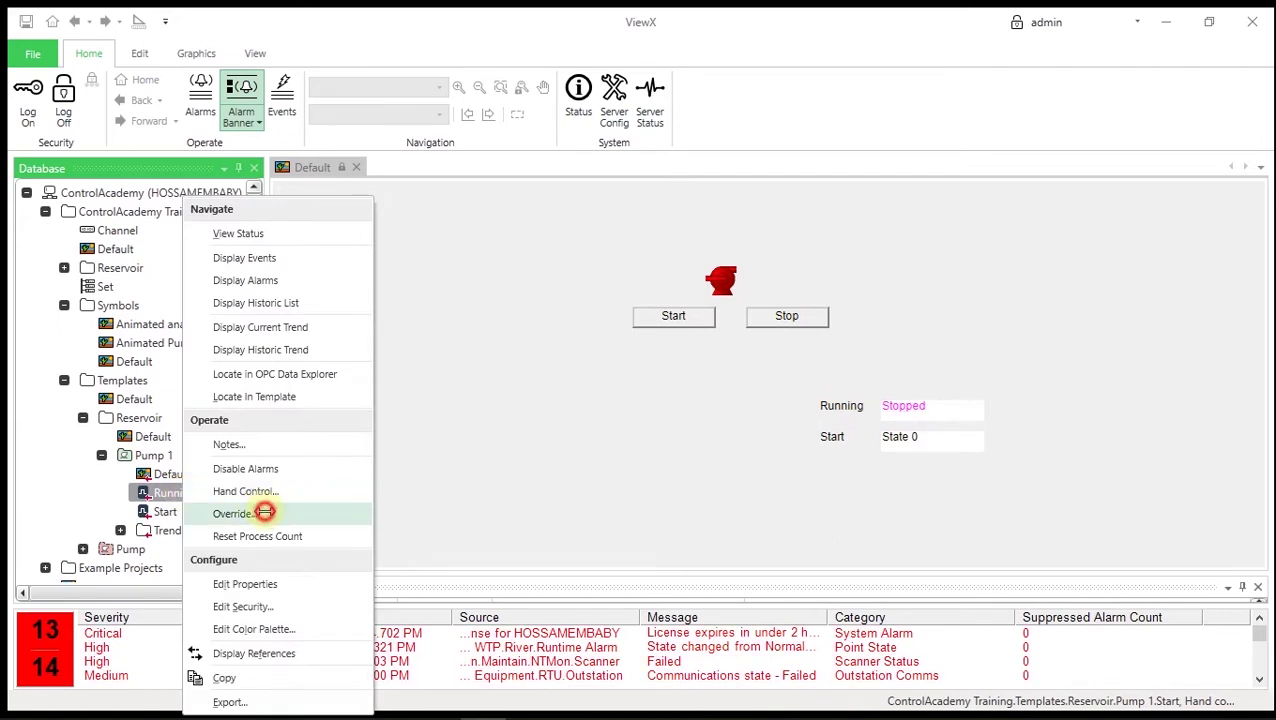
left_click(649, 388)
left_click(593, 433)
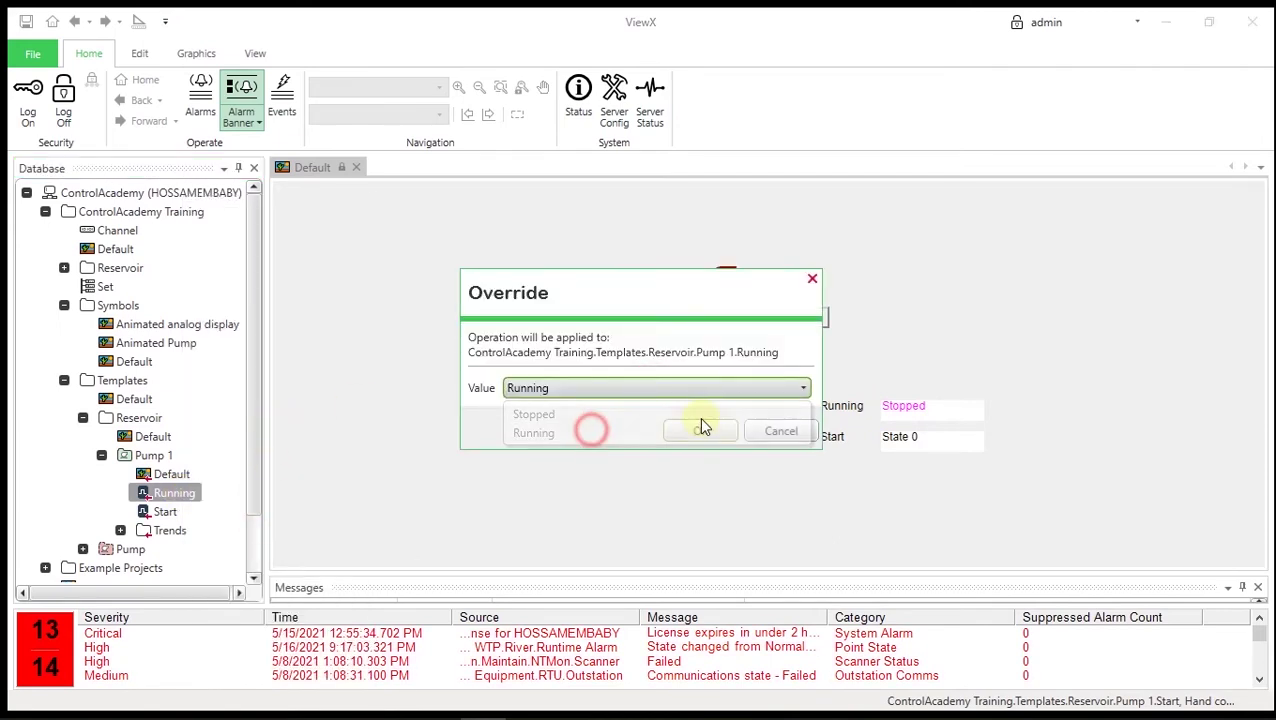
left_click(699, 432)
left_click(629, 375)
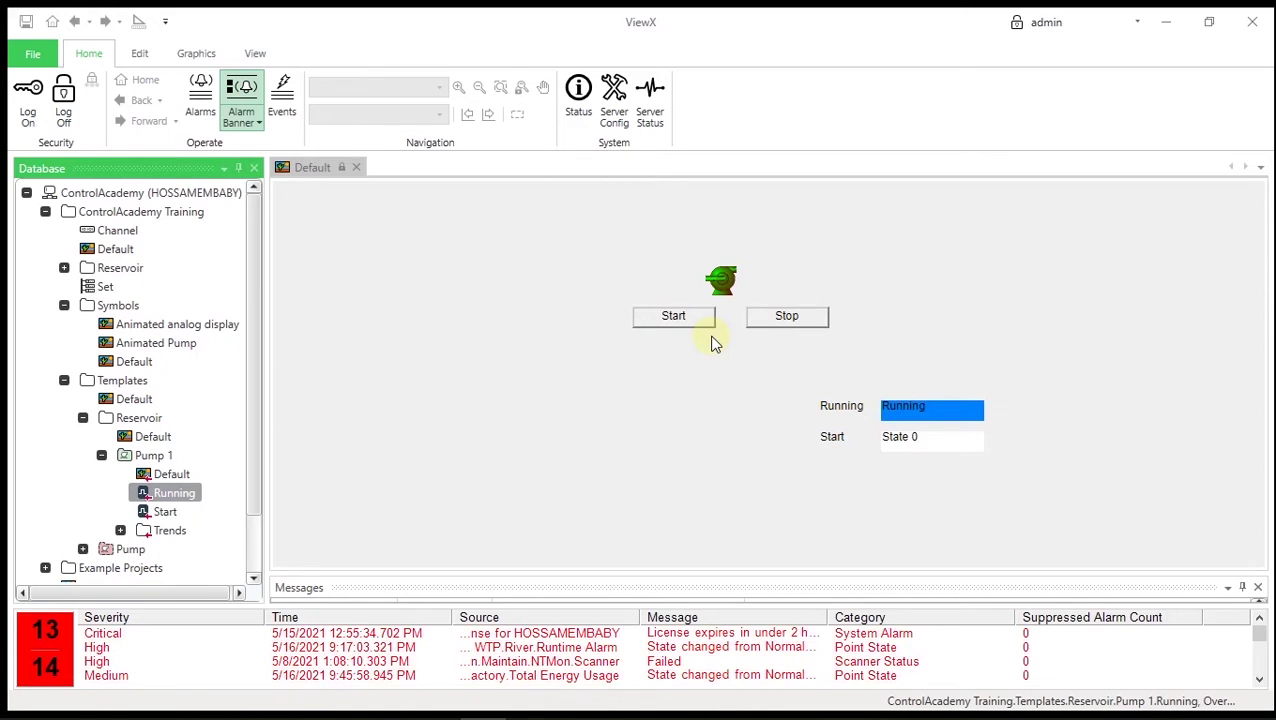
Create a second Pump template instance in Reservoir named Pump 2
right_click(141, 419)
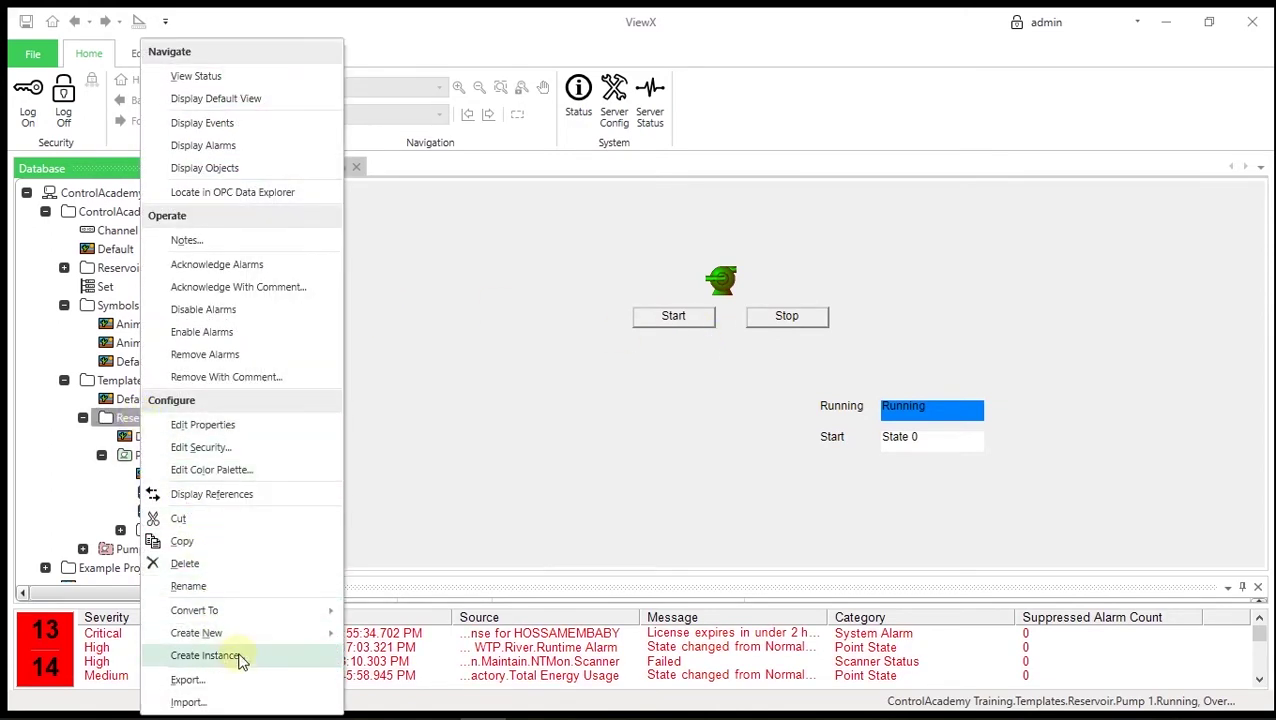
left_click(239, 657)
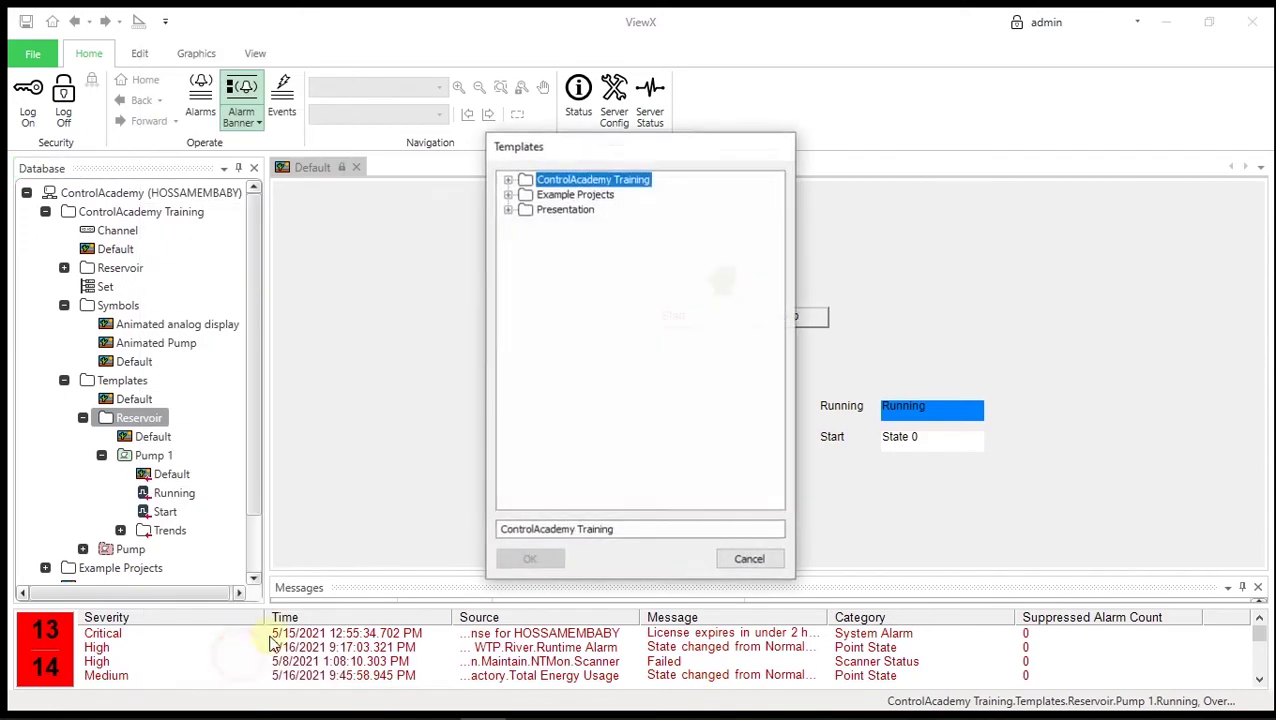
left_click(508, 179)
left_click(526, 194)
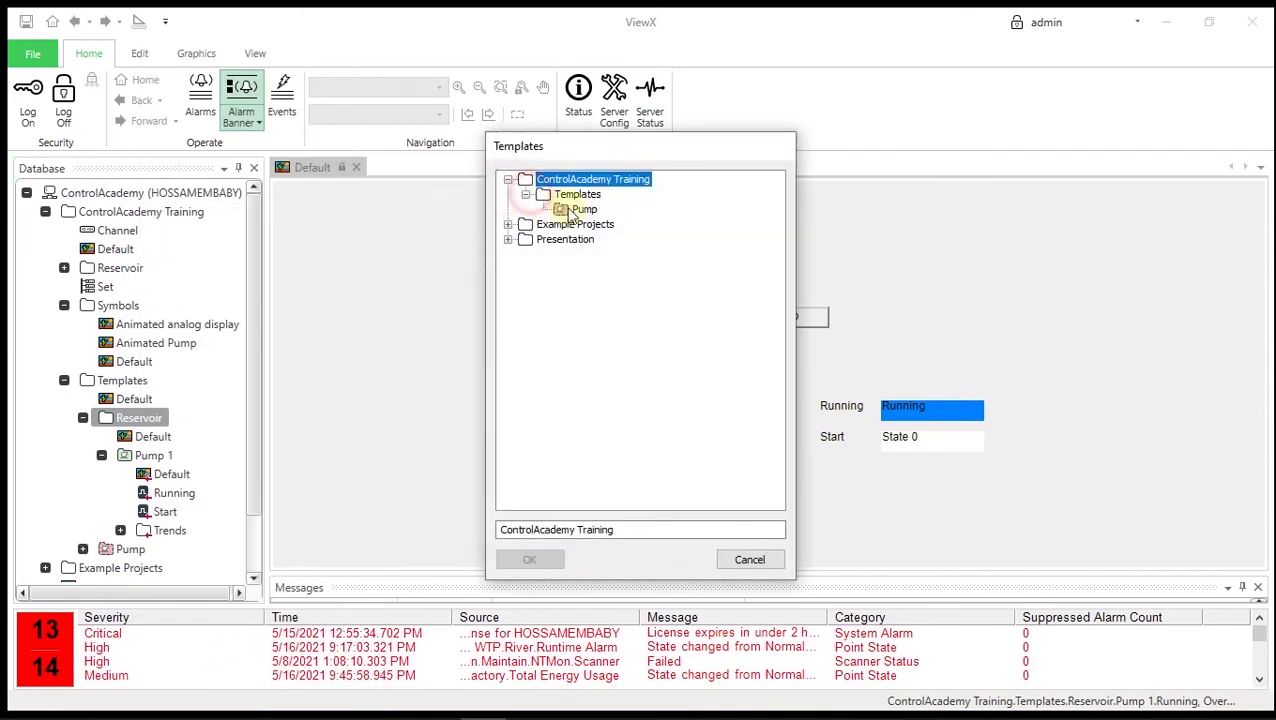
left_click(584, 209)
left_click(538, 561)
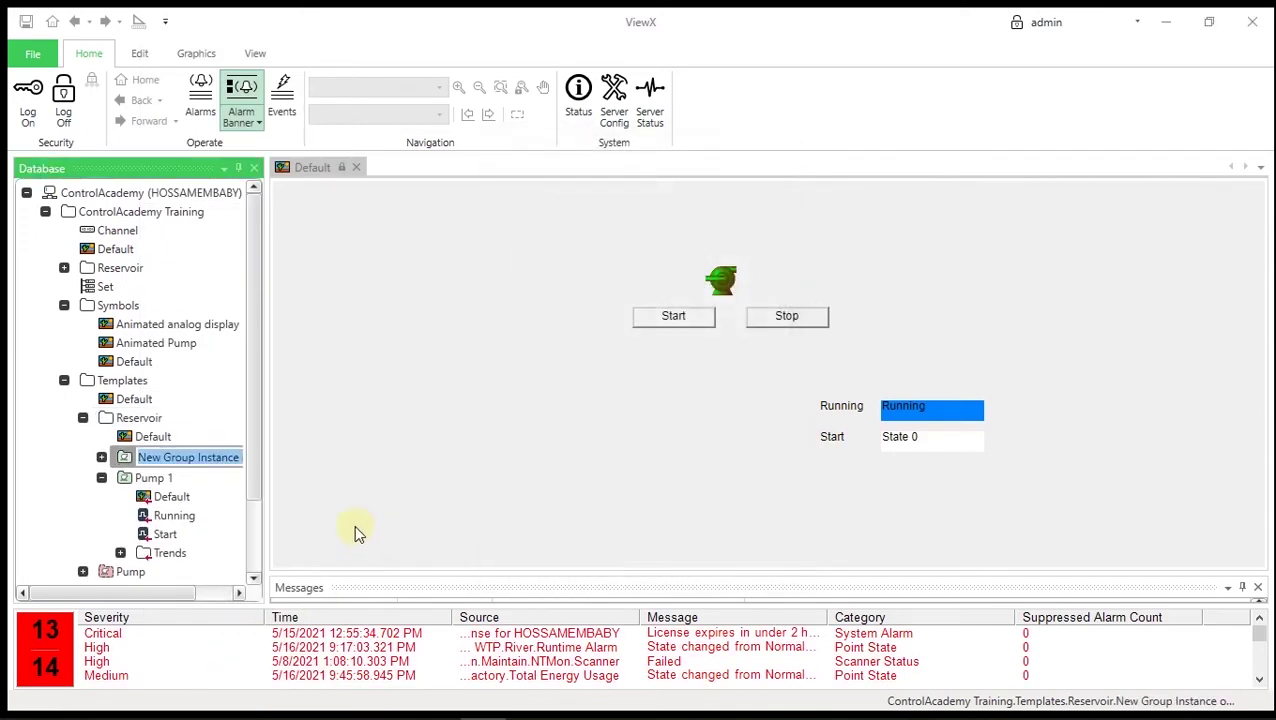
type("Pump 2")
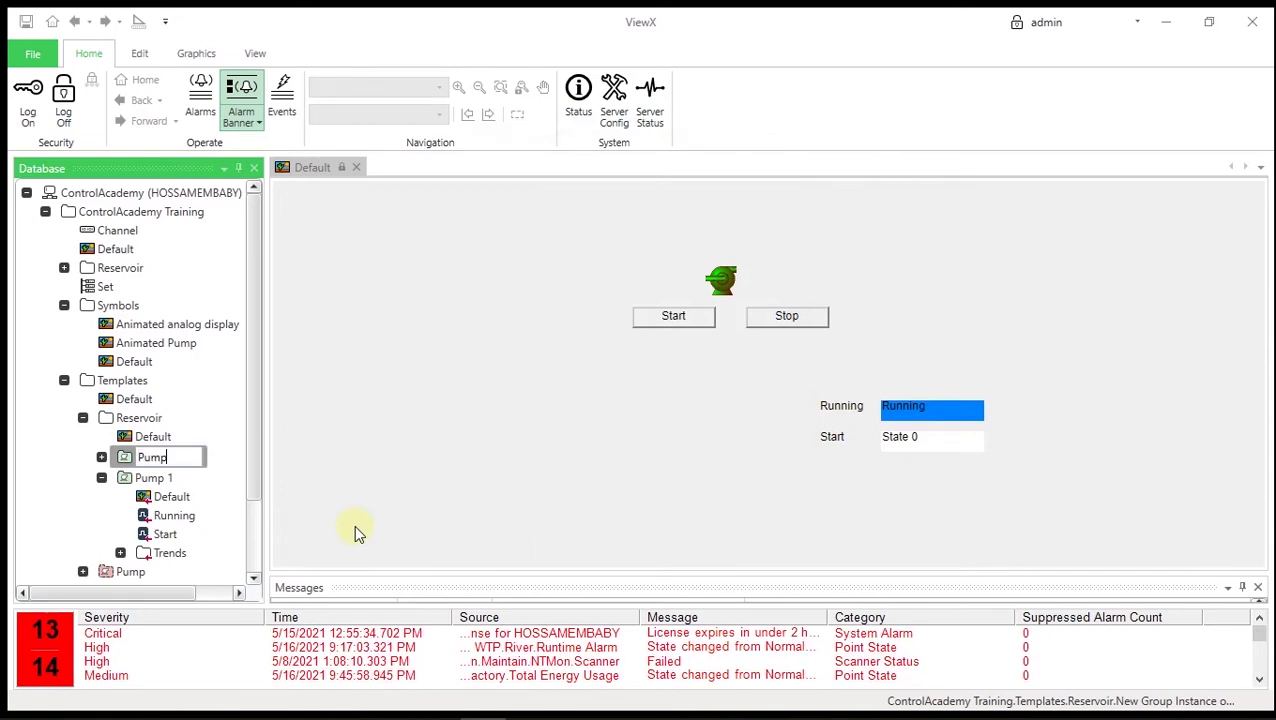
key("Return")
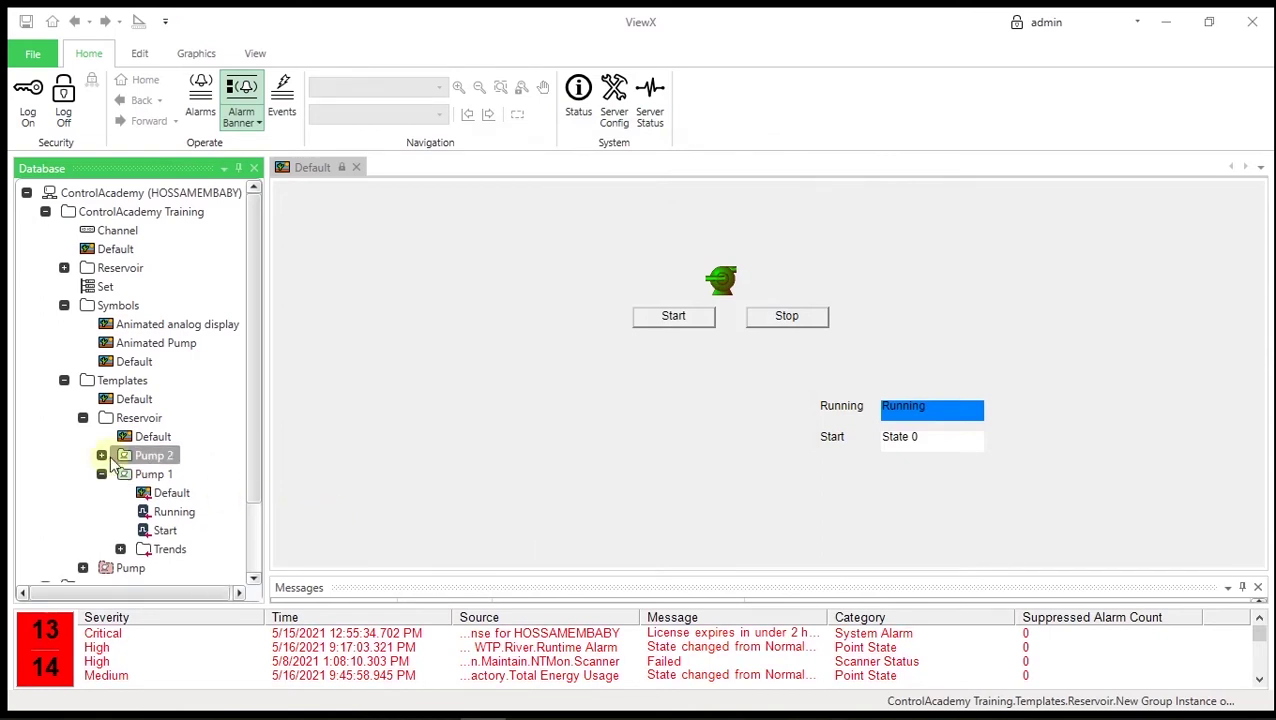
Close the open display and review Pump 2's Running point properties
left_click(355, 167)
left_click(101, 455)
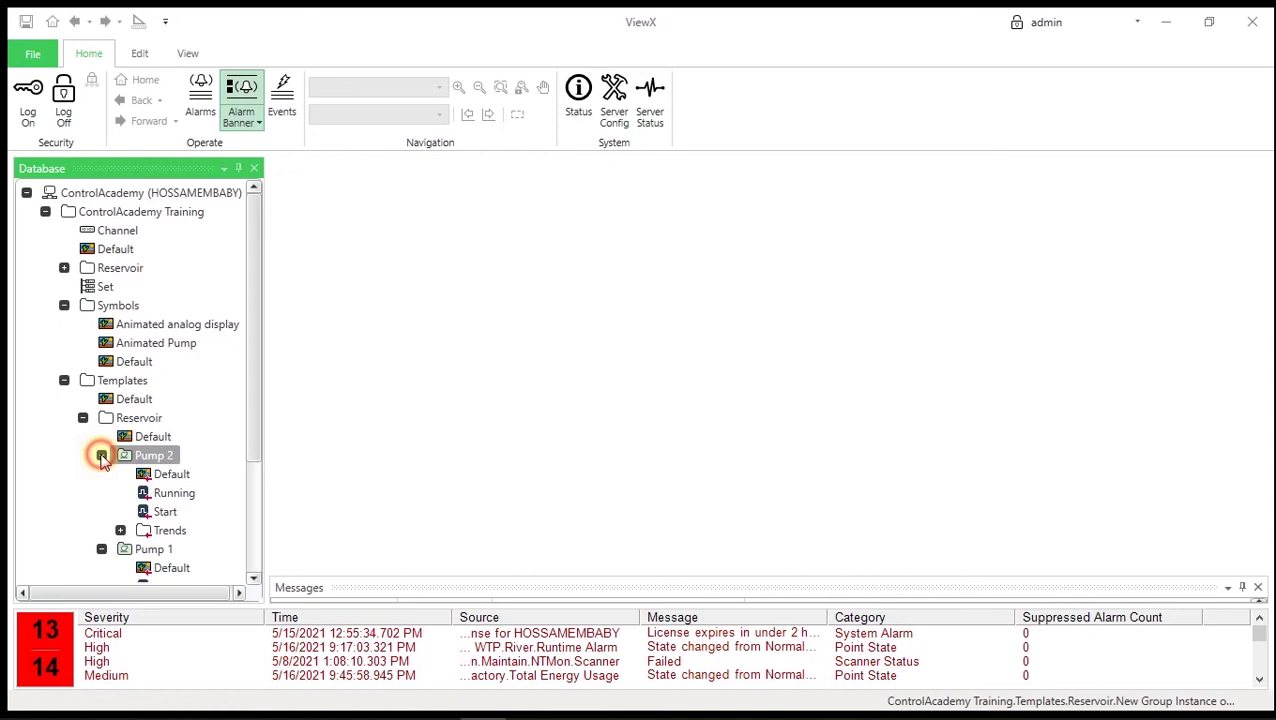
double_click(165, 492)
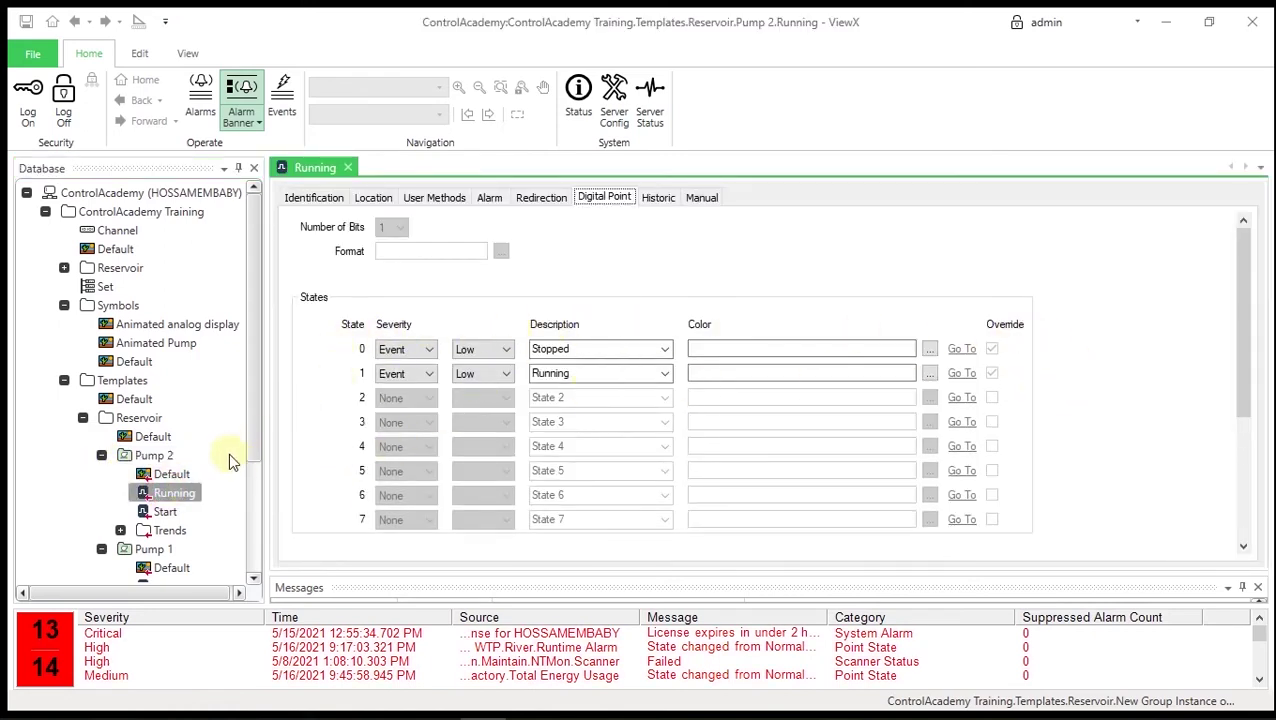
left_click(346, 167)
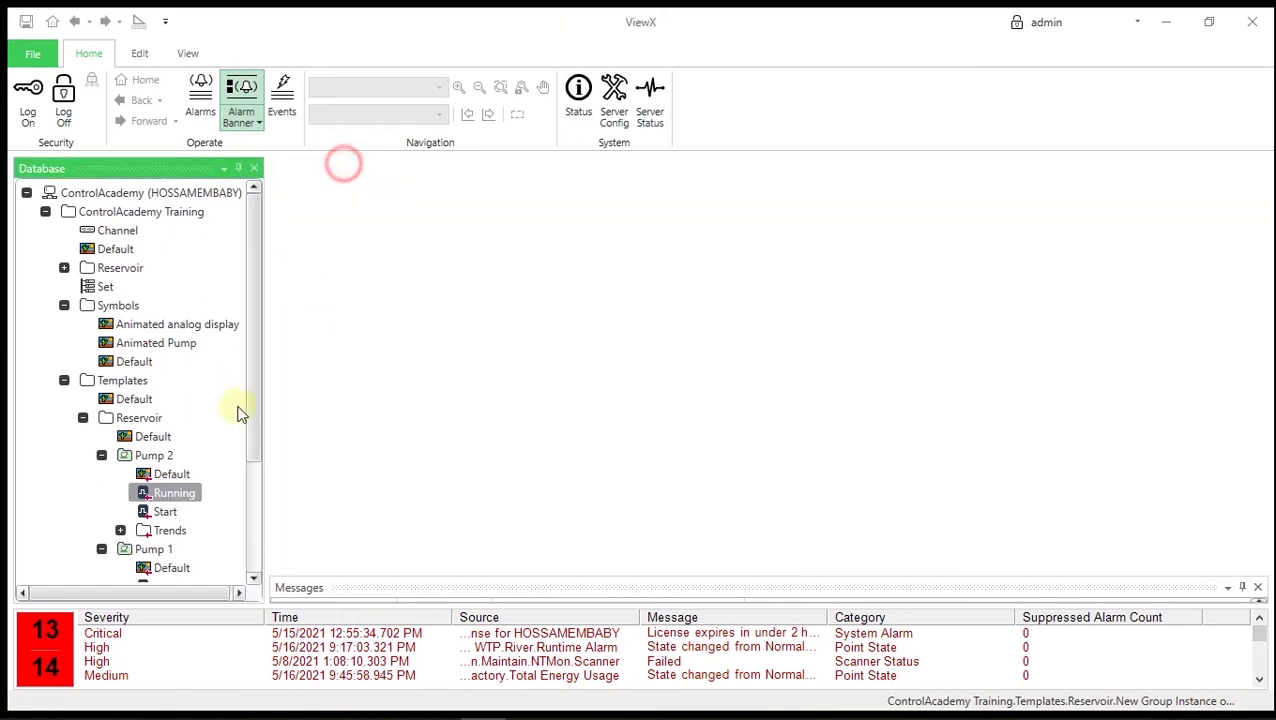
Open Pump 2's display, send Start, and override its Running point to Running
double_click(183, 472)
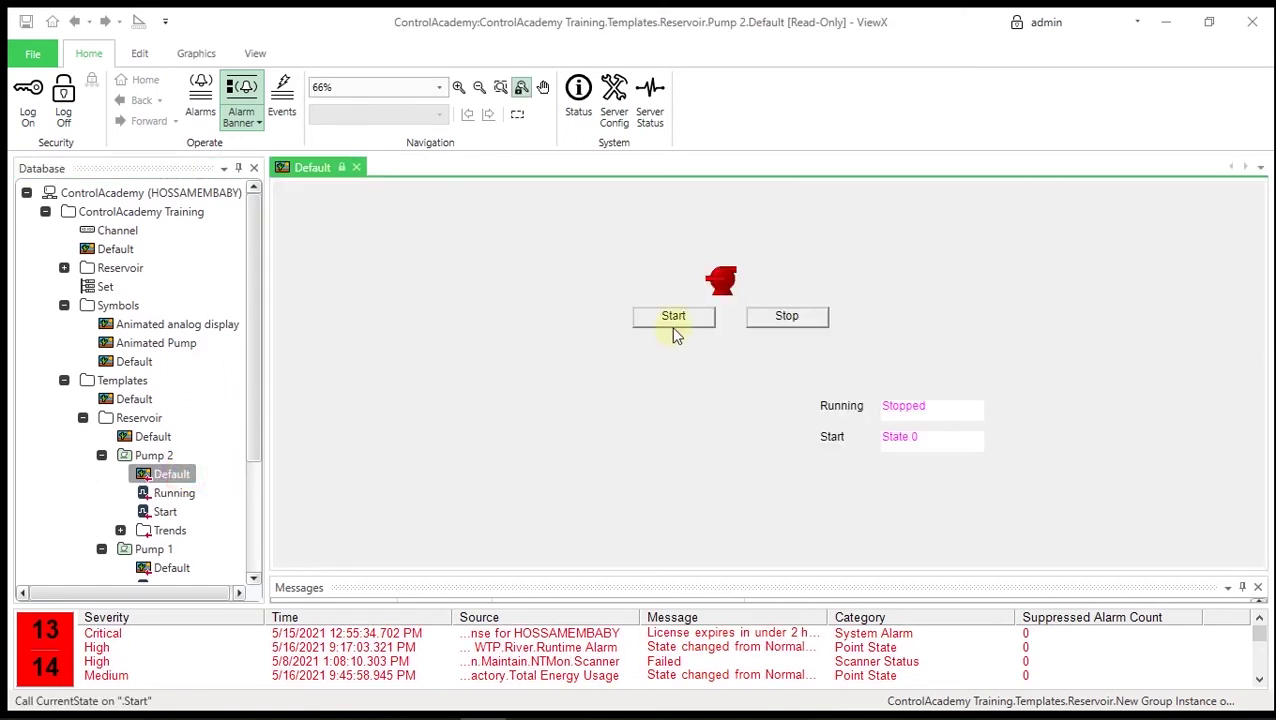
left_click(673, 316)
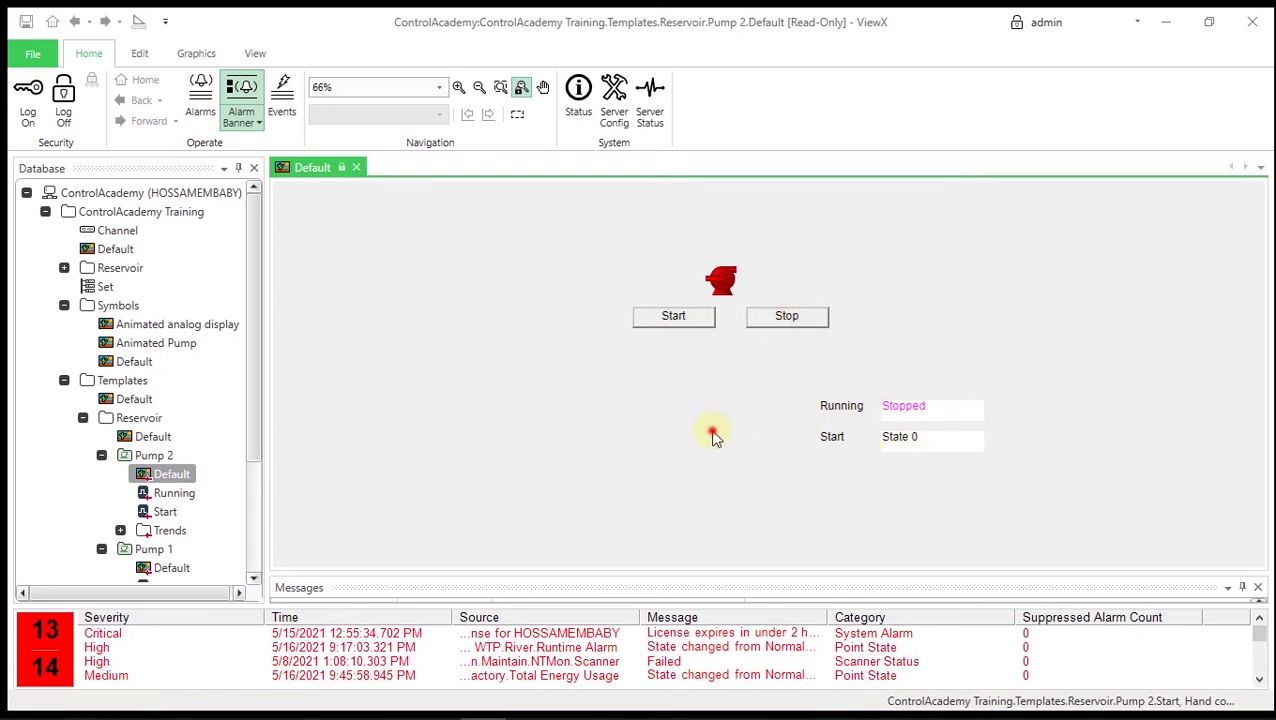
right_click(172, 494)
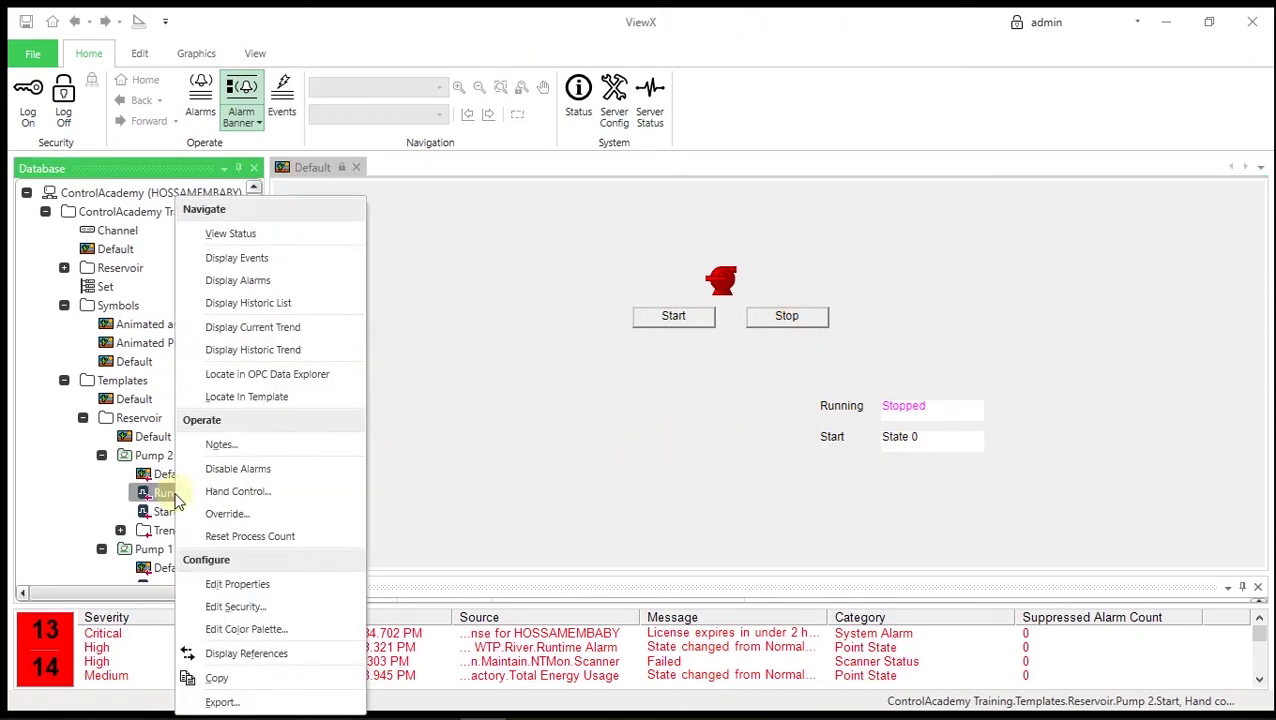
left_click(250, 513)
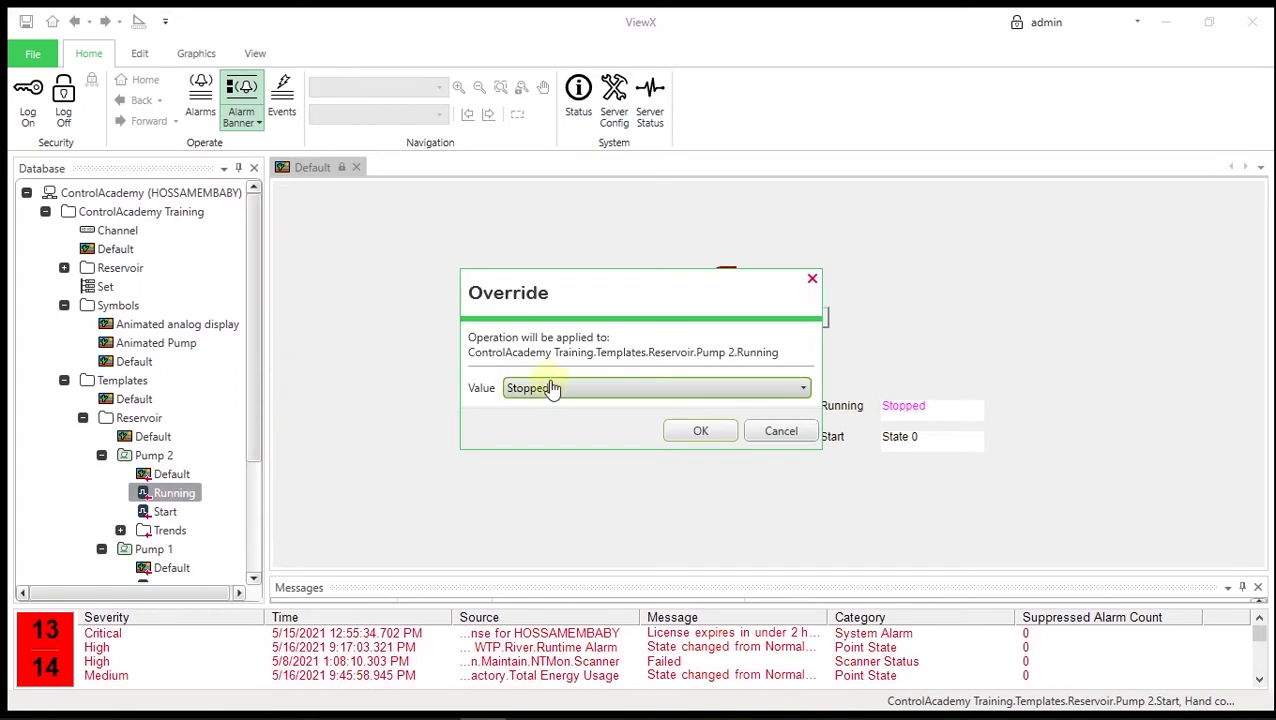
left_click(551, 388)
left_click(548, 431)
left_click(703, 432)
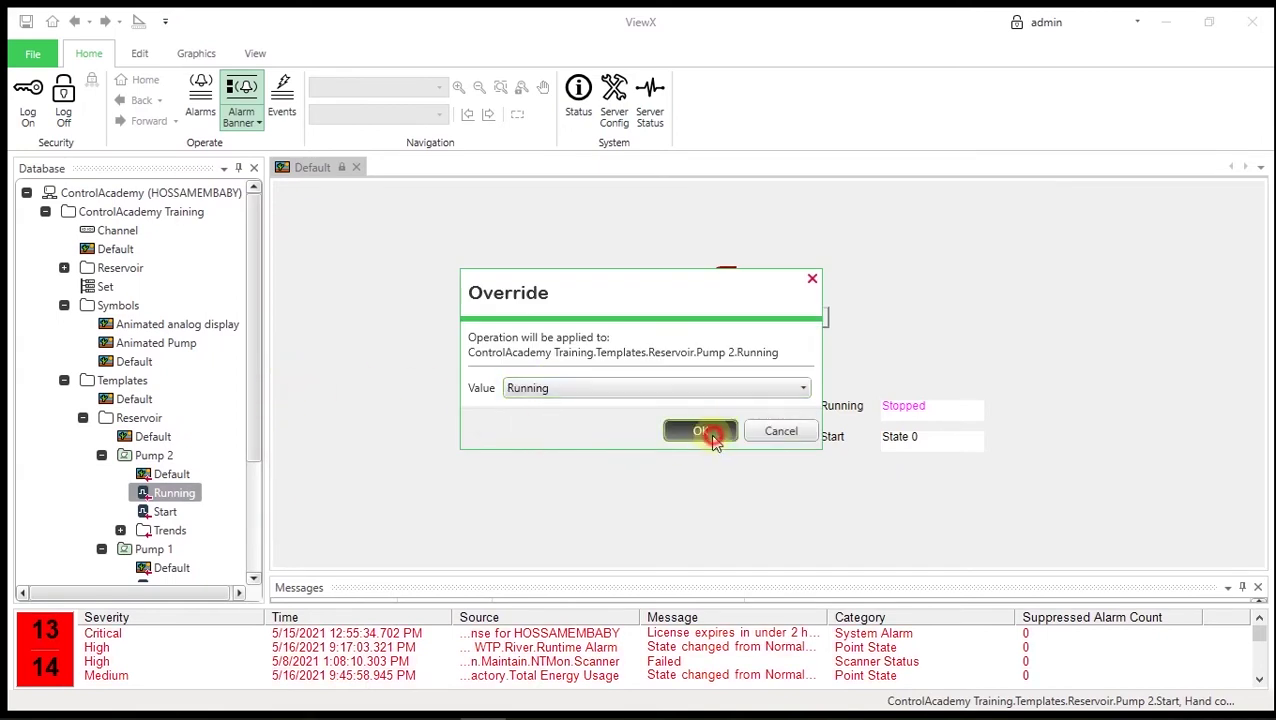
left_click(607, 370)
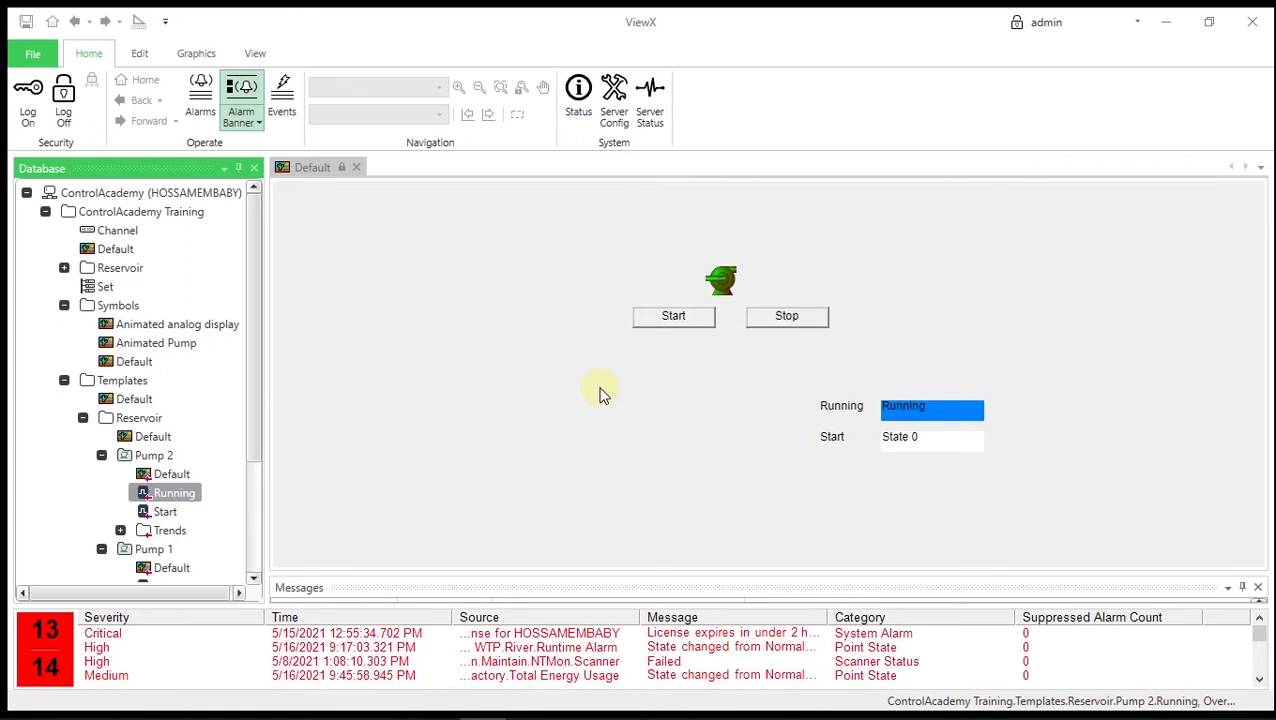
left_click(356, 167)
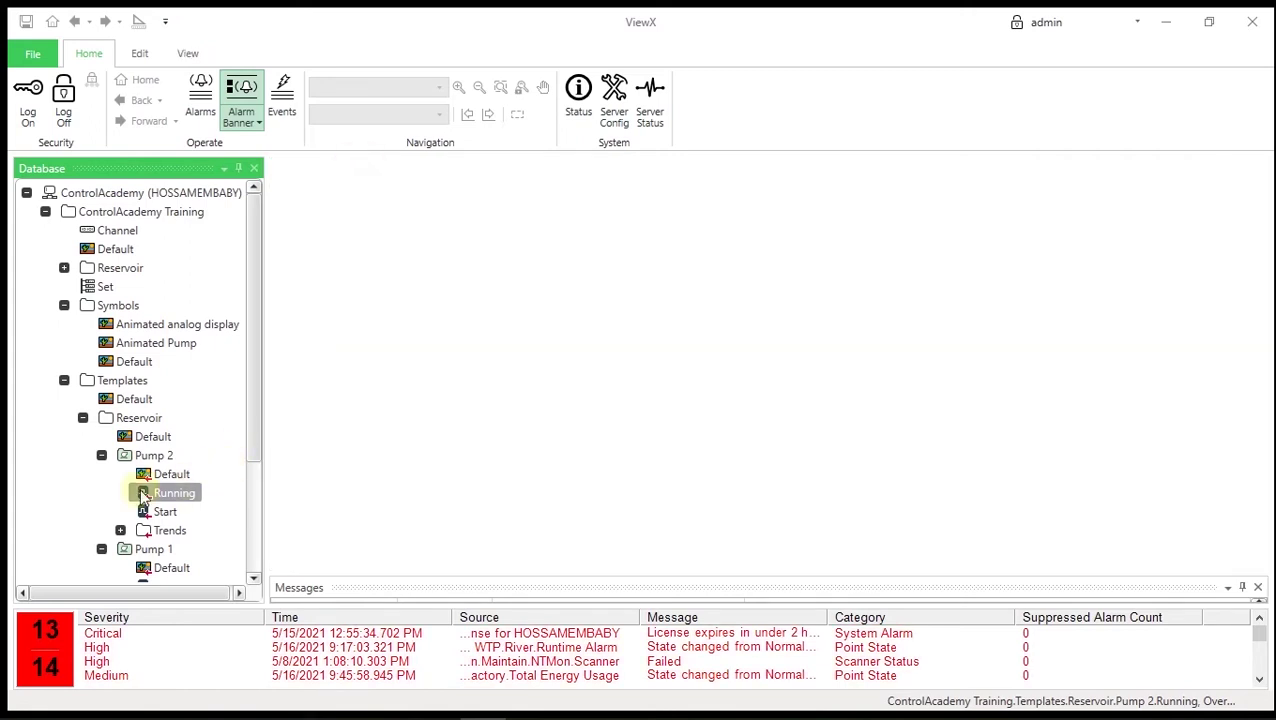
Open the Animated Pump symbol's FillColour animation in flowchart view
double_click(163, 344)
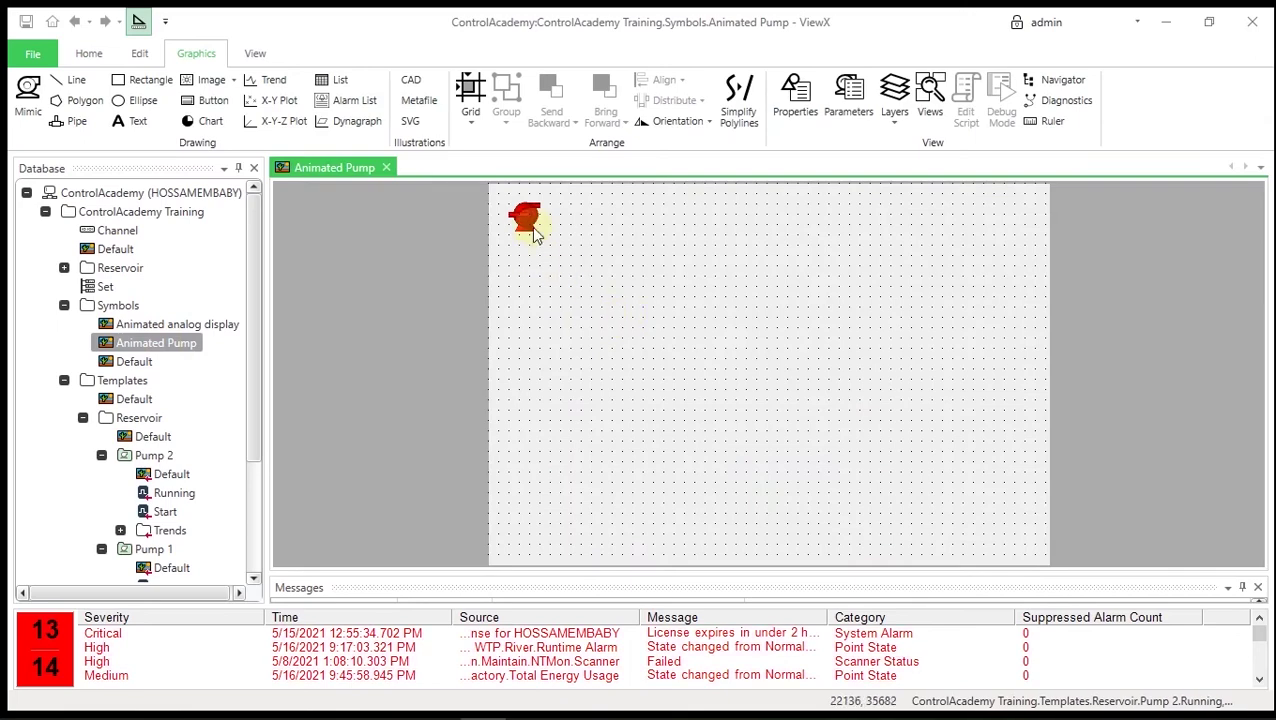
right_click(530, 220)
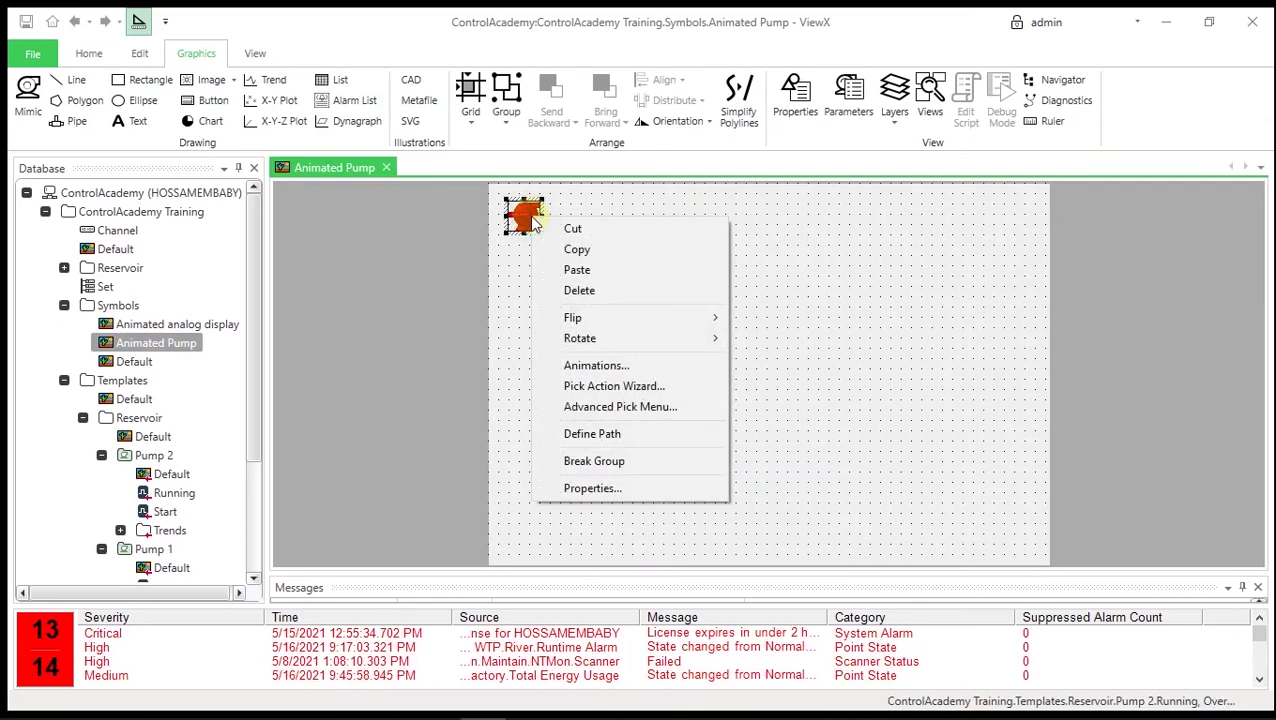
left_click(612, 373)
left_click(468, 498)
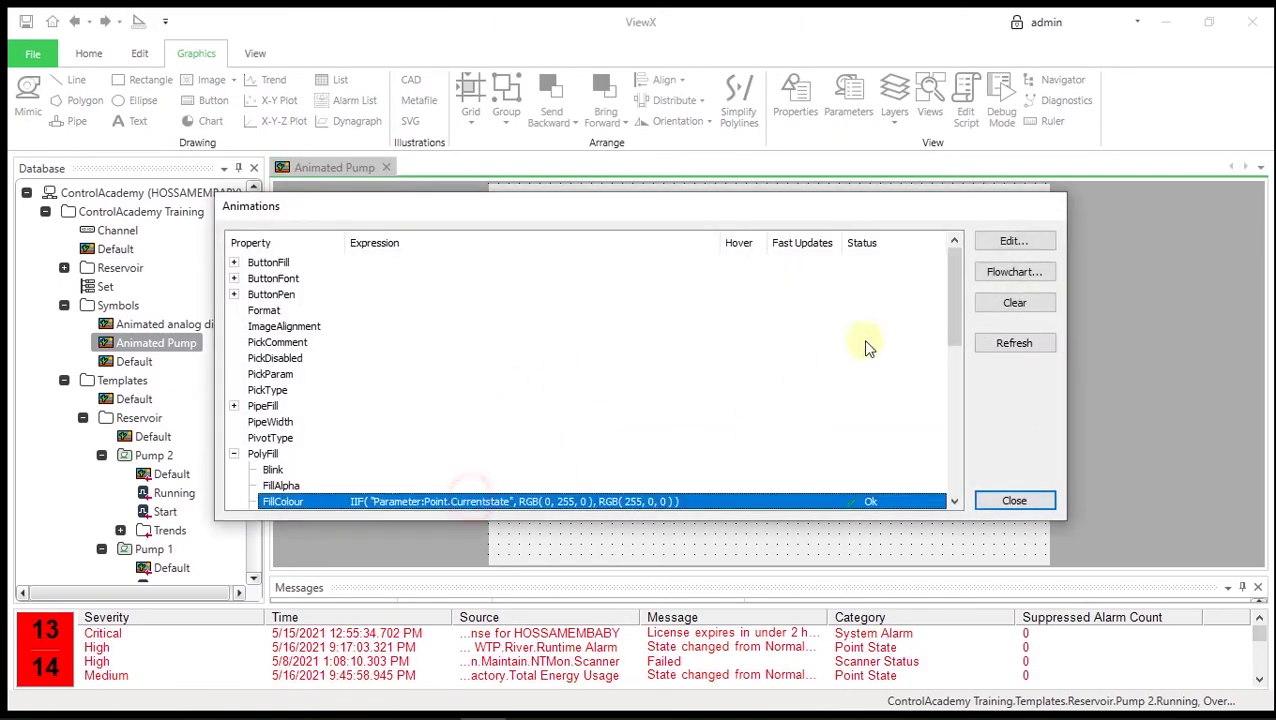
left_click(993, 274)
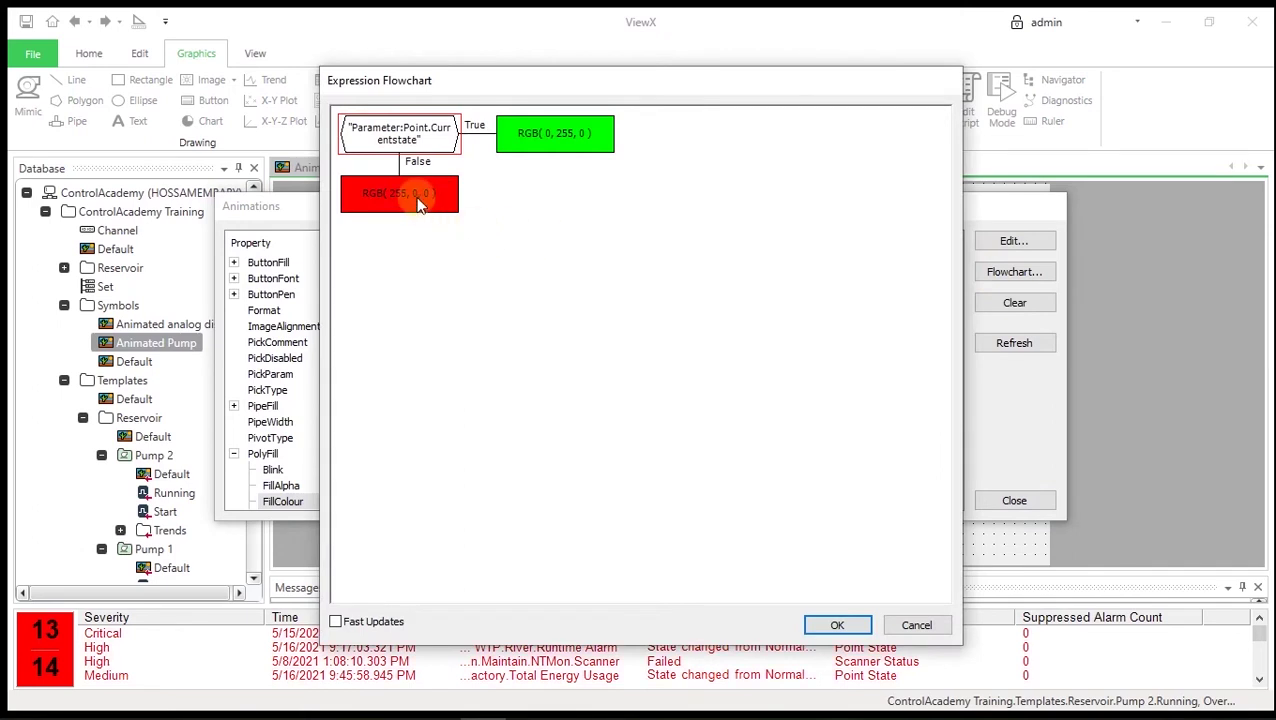
Set the stopped-state (False) fill colour to black
double_click(419, 200)
left_click(837, 289)
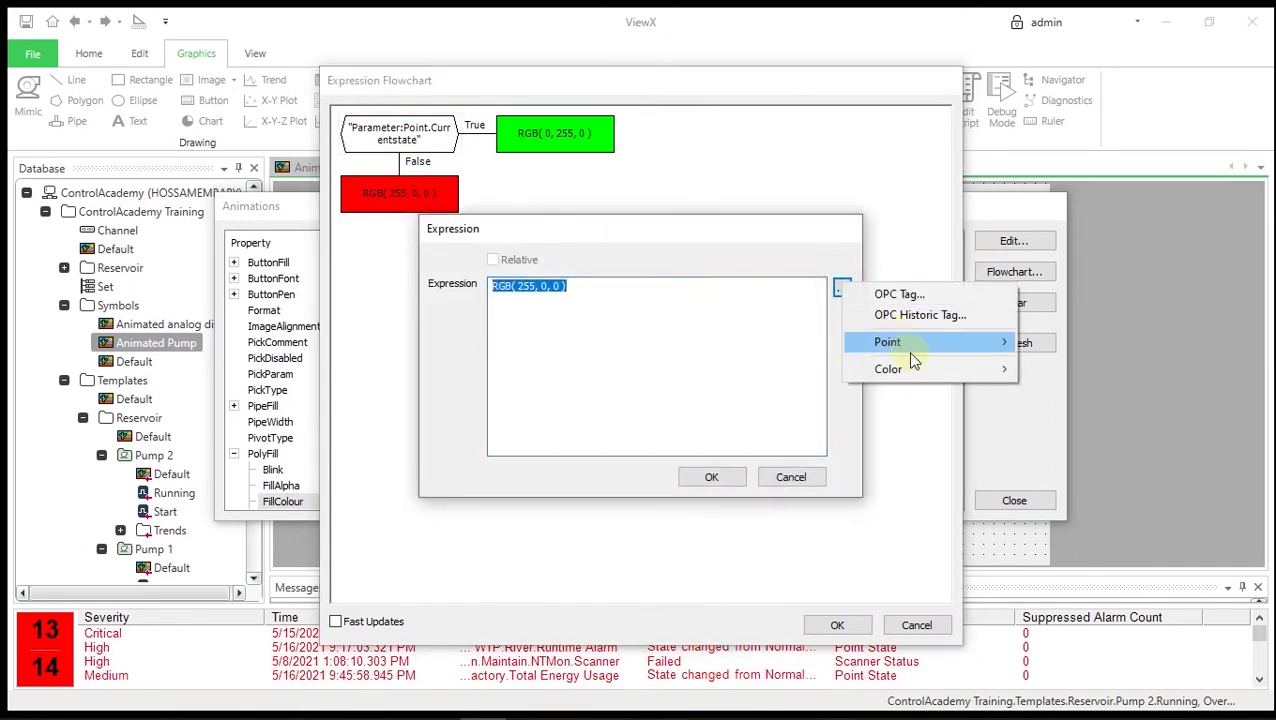
mouse_move(925, 377)
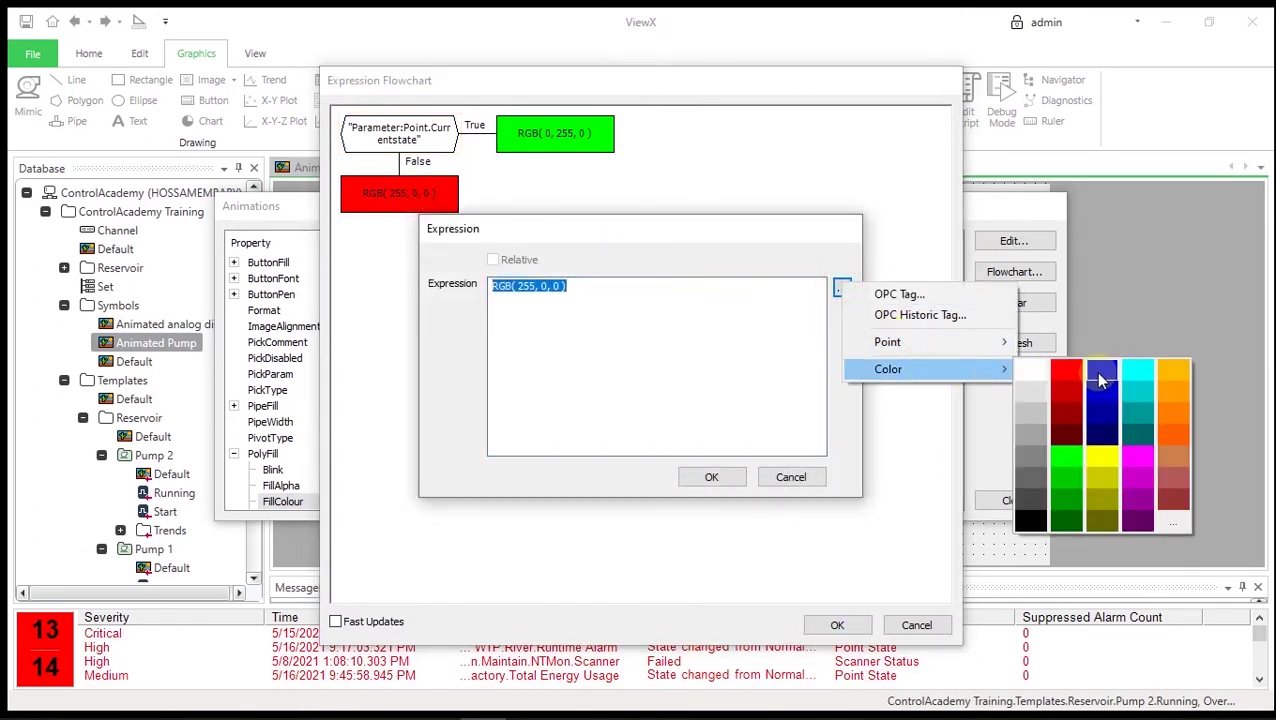
left_click(1048, 524)
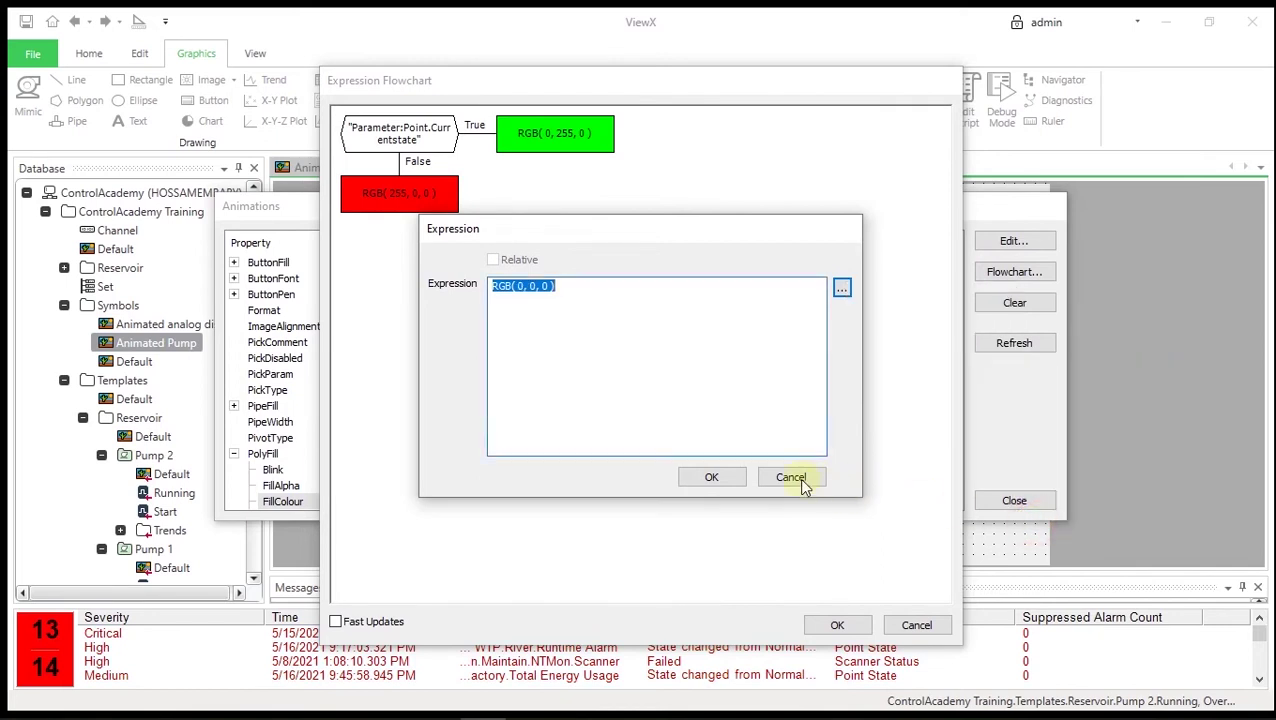
left_click(729, 475)
Set the running-state (True) fill colour to blue, RGB(0, 0, 255), apply it and save the symbol
left_click(546, 138)
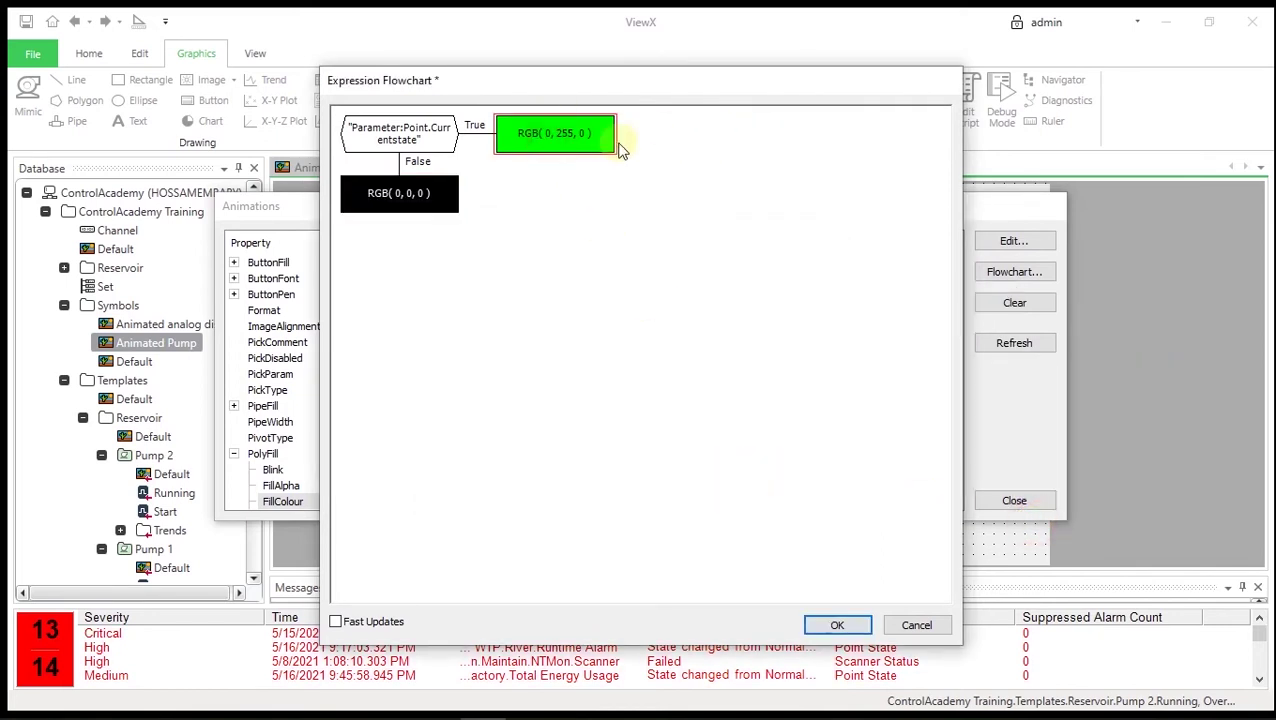
double_click(594, 145)
left_click(840, 287)
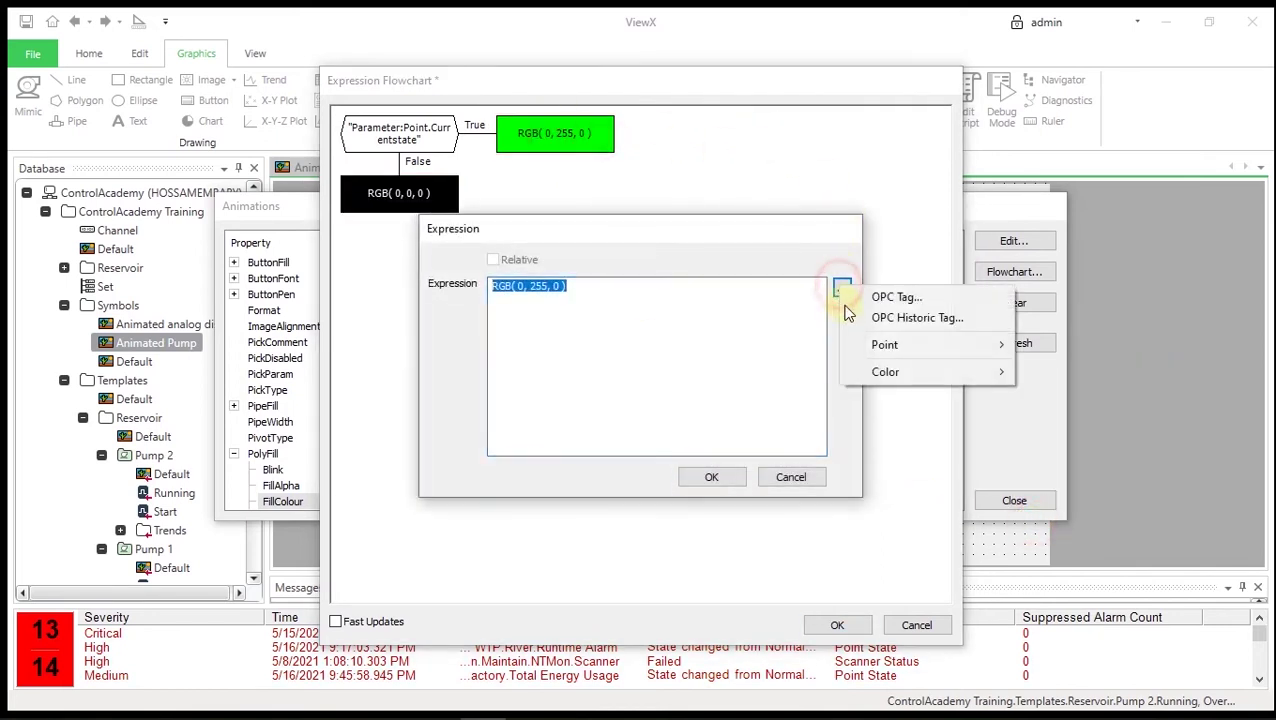
mouse_move(920, 370)
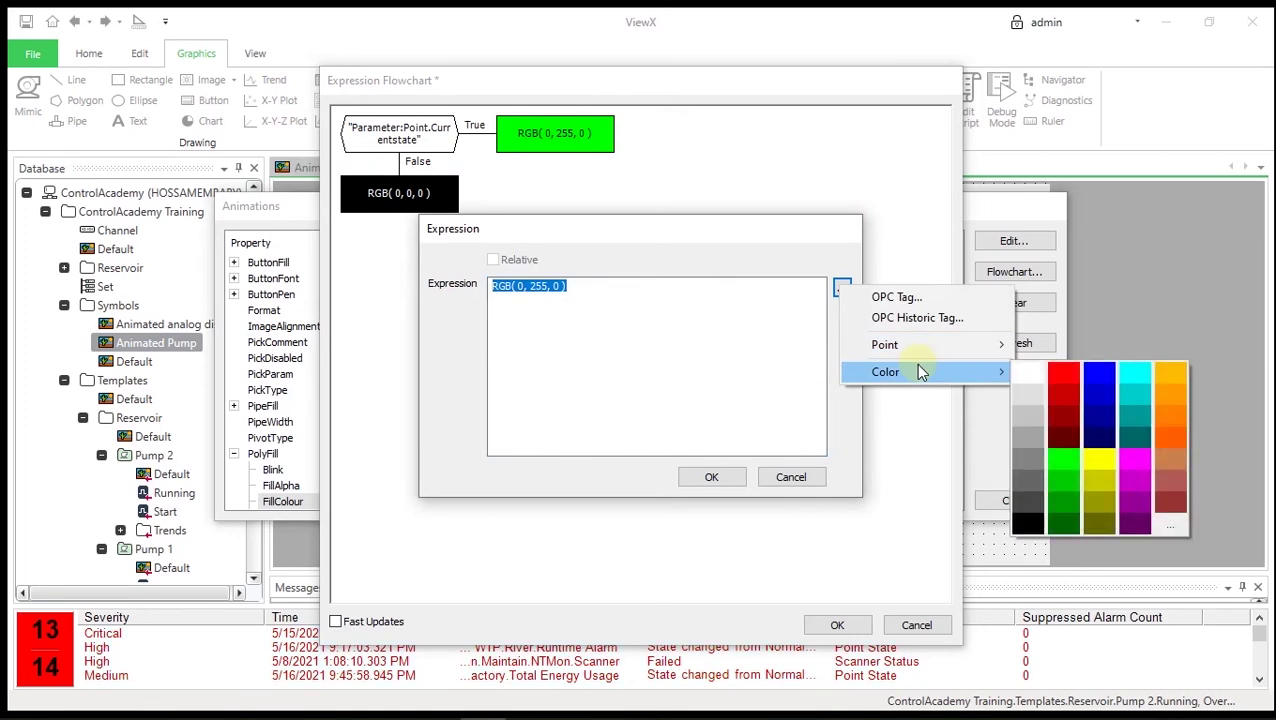
left_click(1099, 373)
left_click(711, 476)
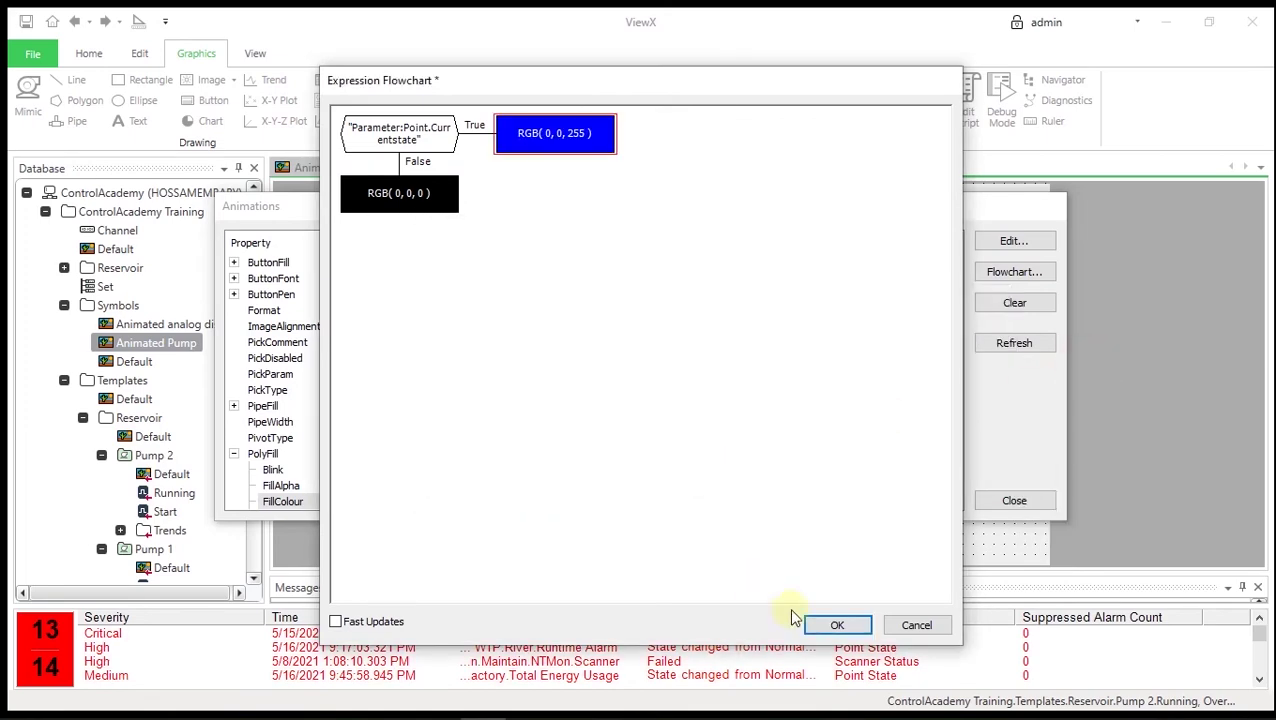
left_click(825, 622)
left_click(1013, 501)
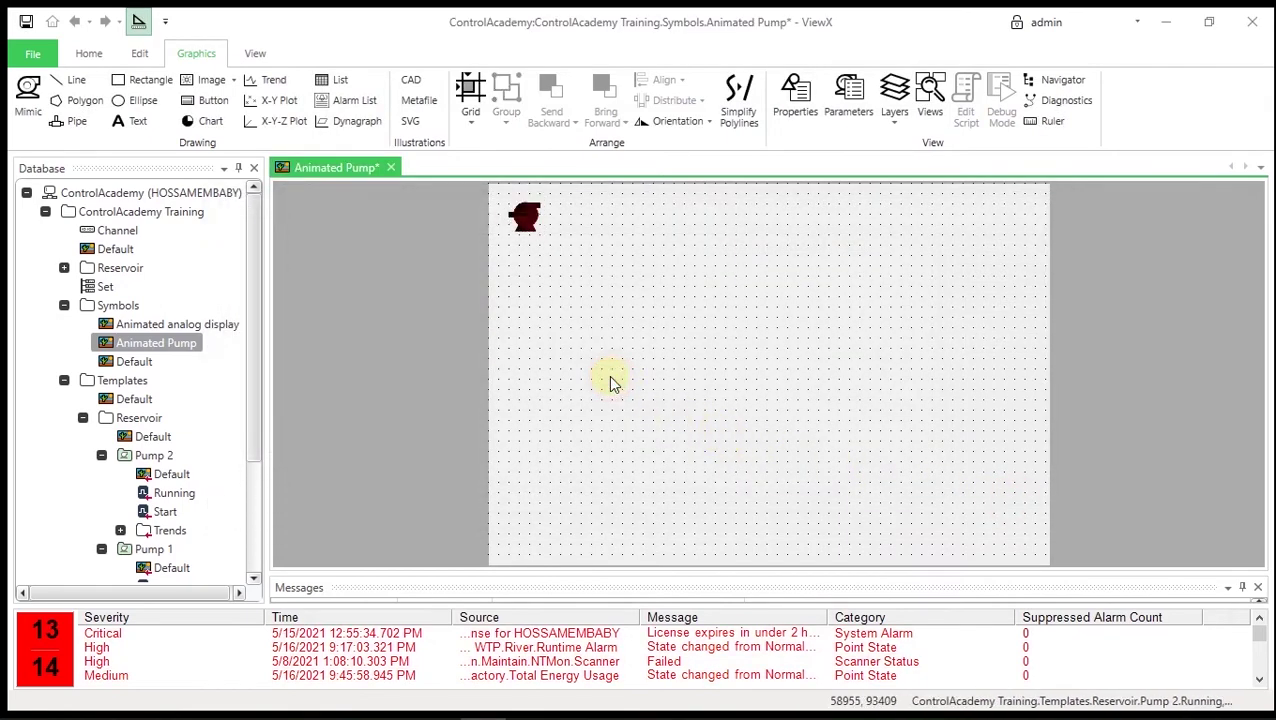
left_click(26, 21)
Close the Animated Pump symbol and open Pump 2's and Pump 1's displays to check the blue fill
left_click(386, 167)
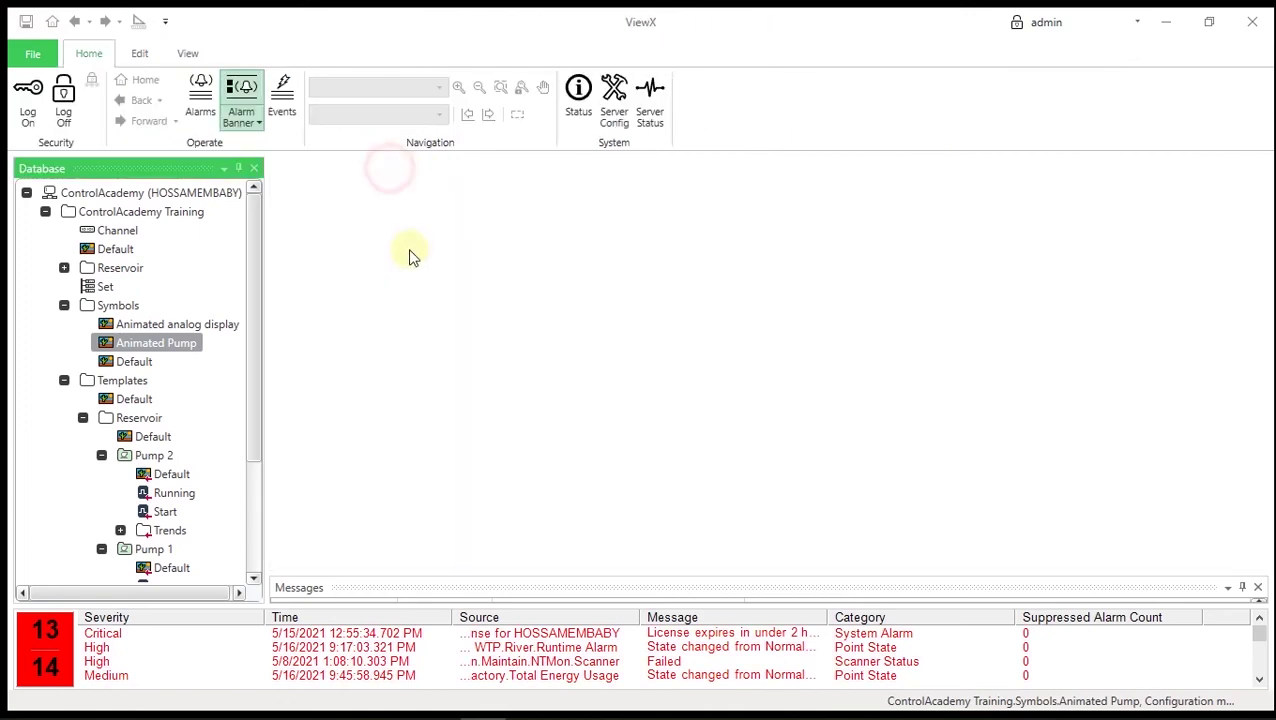
double_click(168, 476)
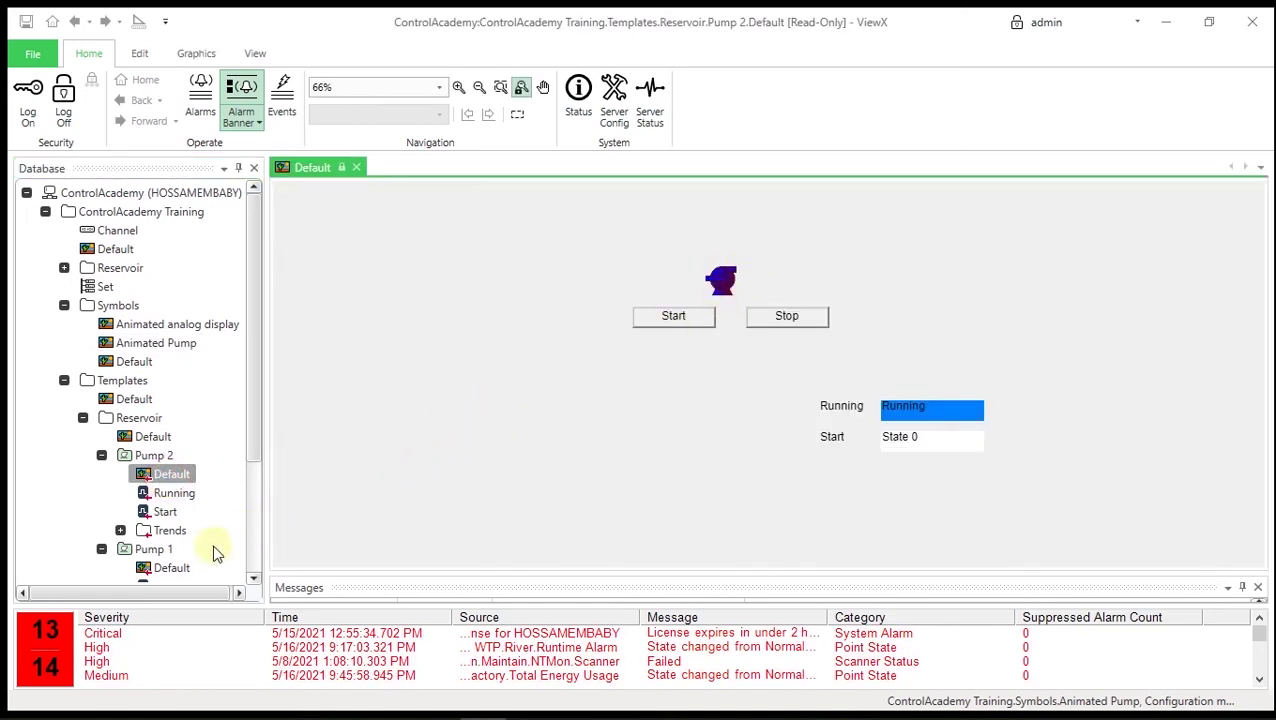
left_click(178, 569)
double_click(180, 570)
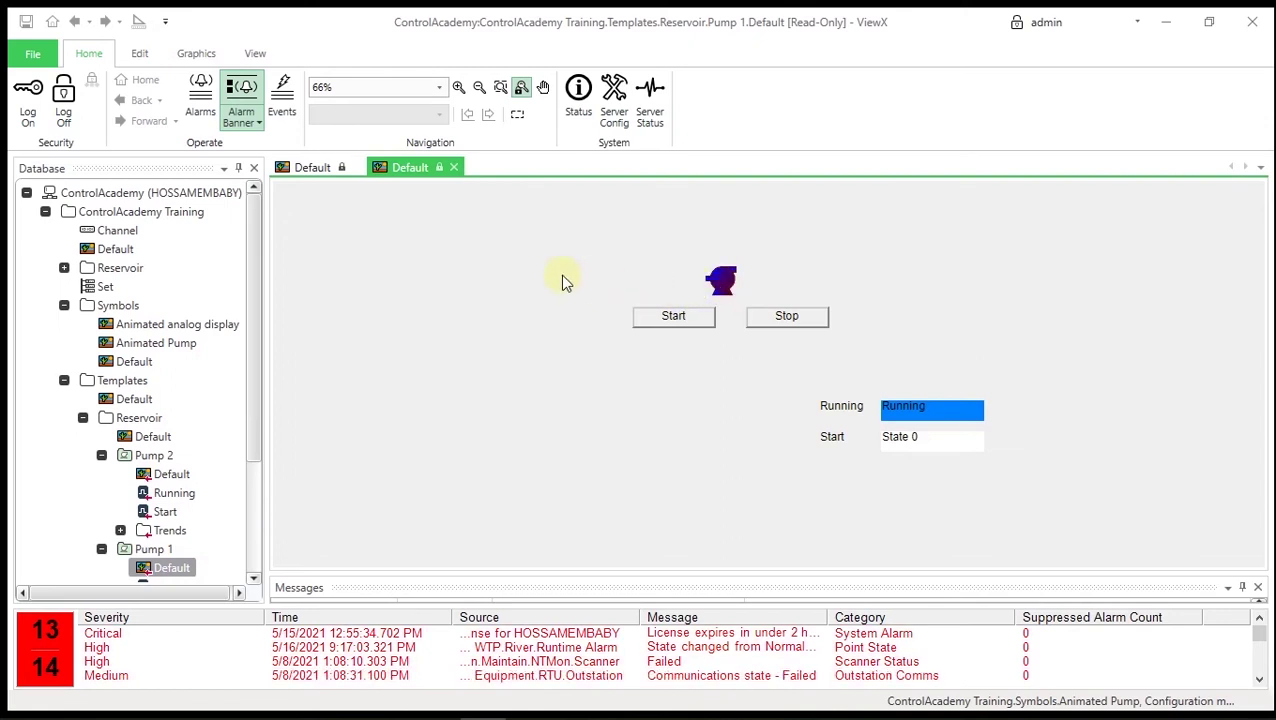
Close Pump 1's display and the Default mimic, then collapse Pump 2 in the tree
left_click(455, 167)
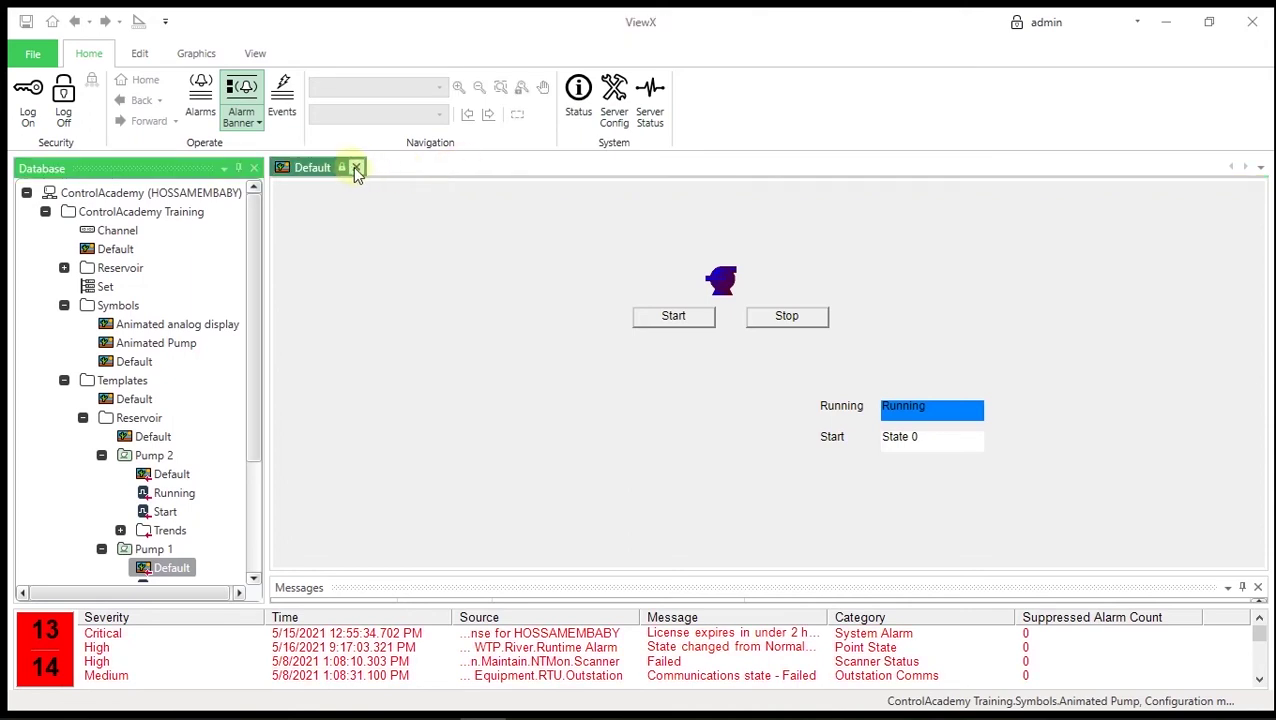
left_click(356, 168)
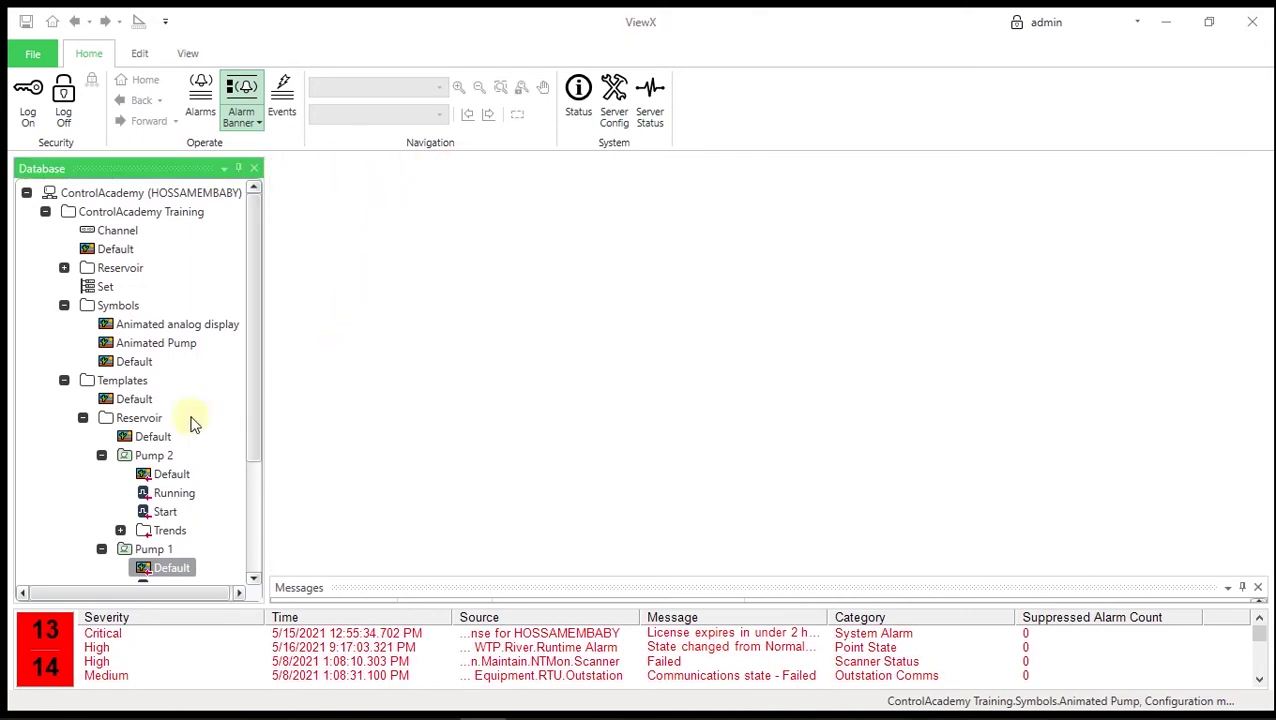
left_click(101, 455)
Collapse Pump 1 and create a new trend named 'Trend' inside the Pump template
left_click(101, 474)
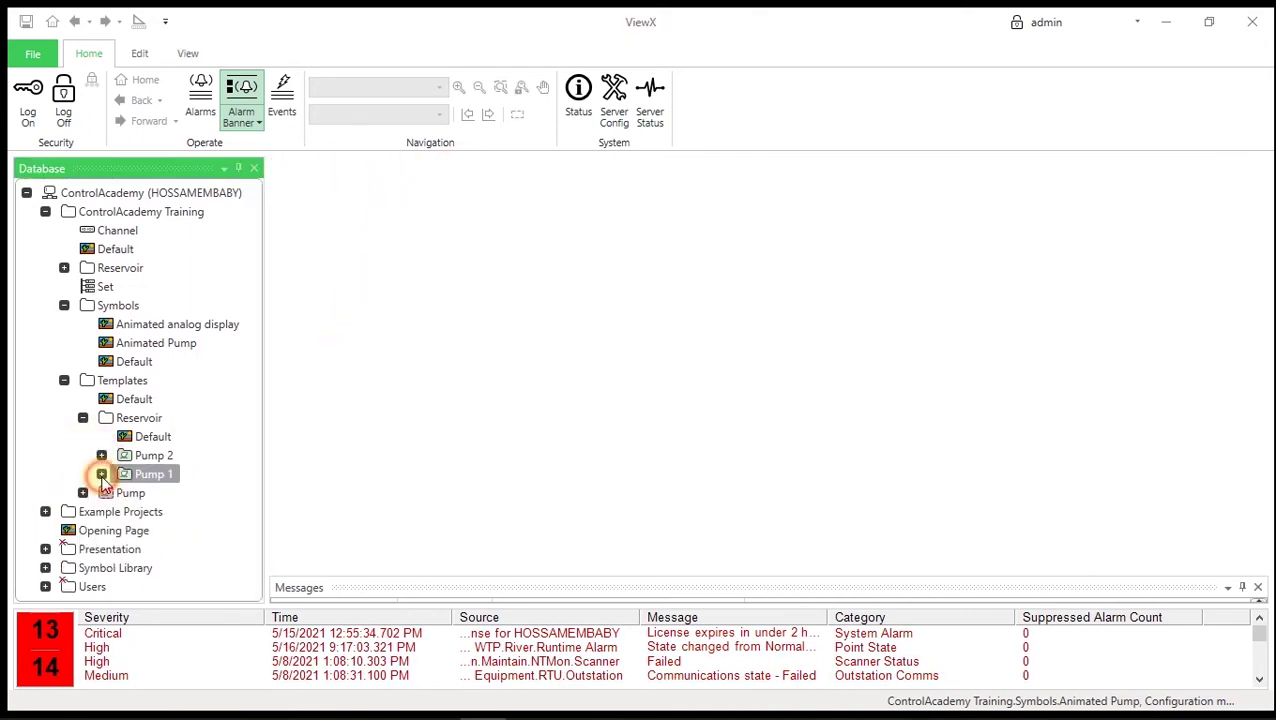
left_click(83, 492)
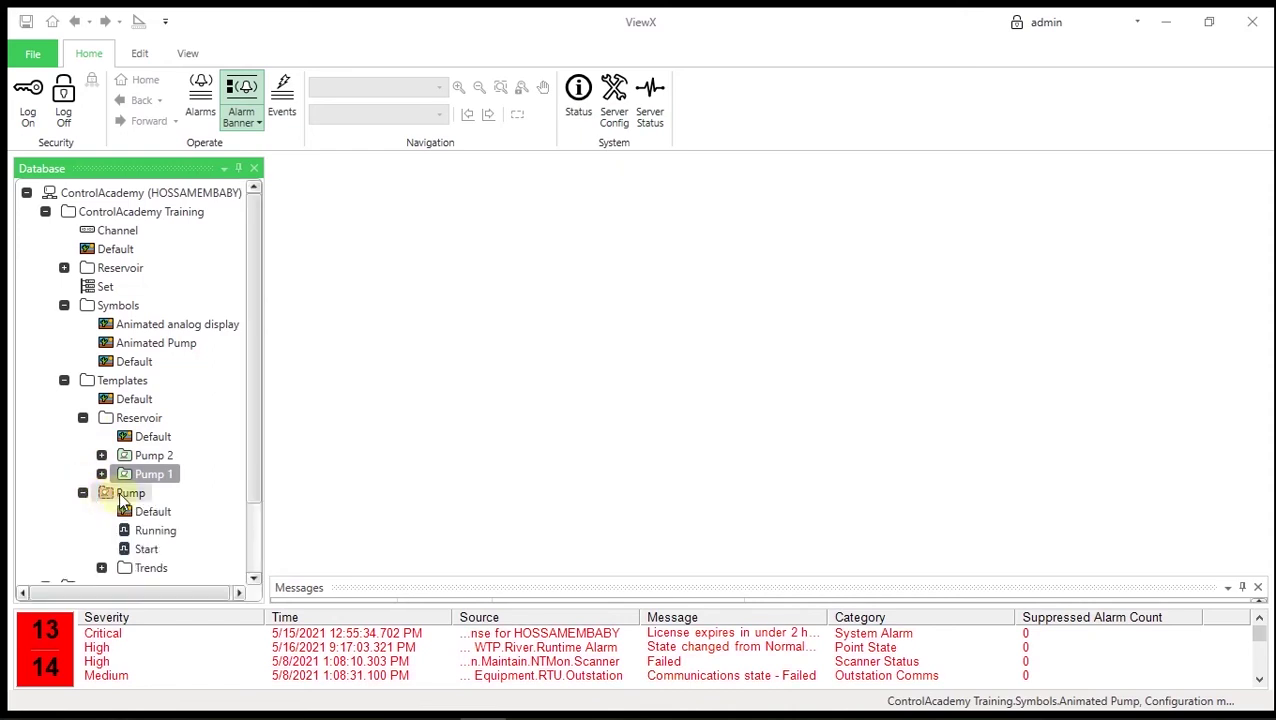
left_click(119, 494)
right_click(119, 496)
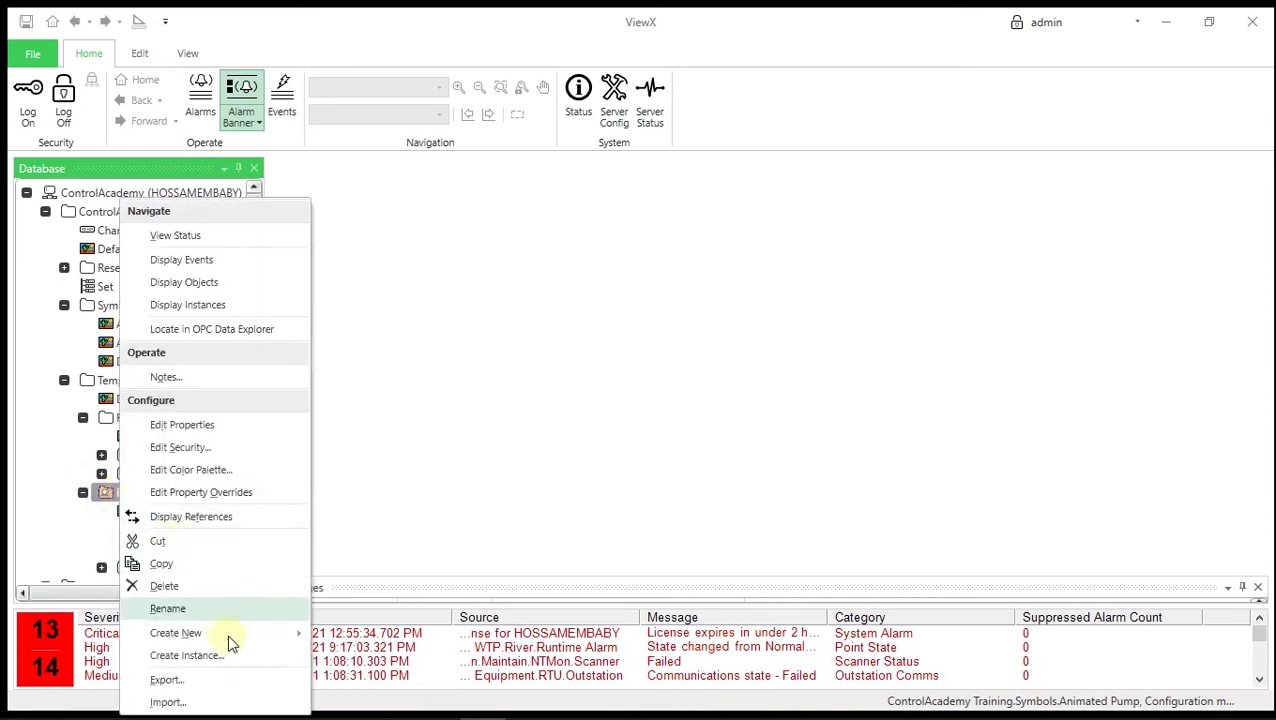
mouse_move(230, 645)
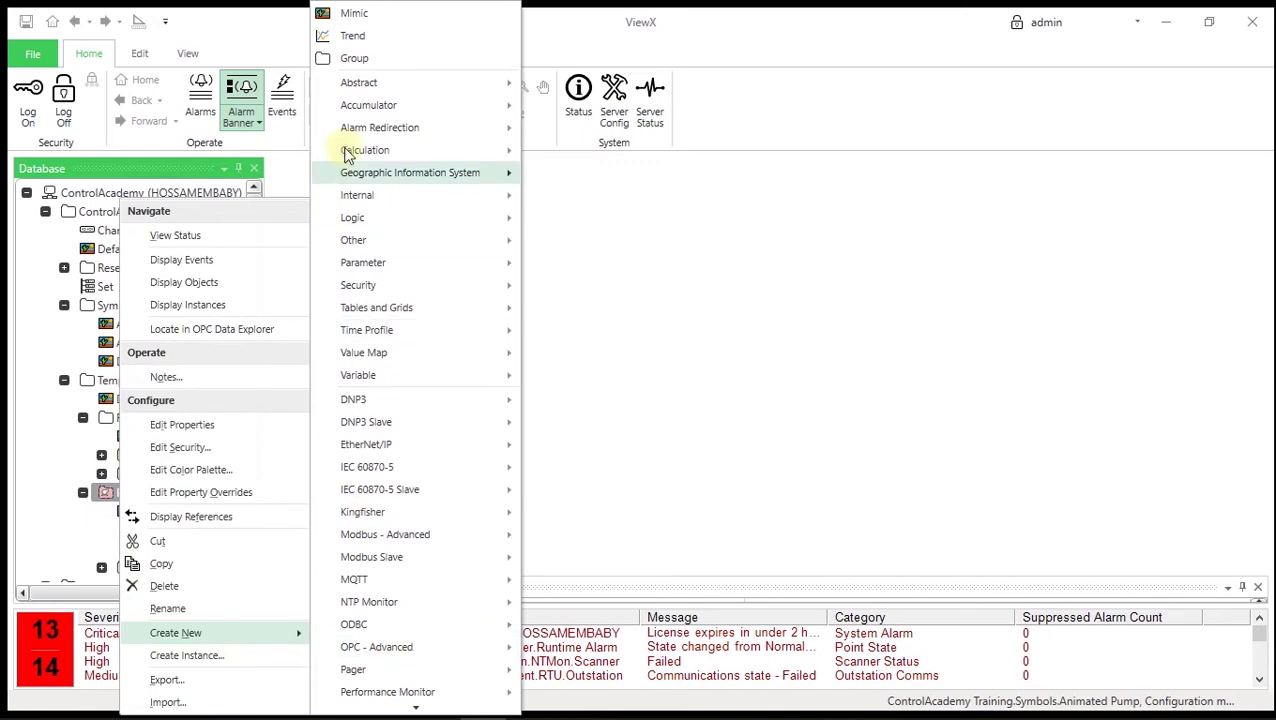
left_click(370, 37)
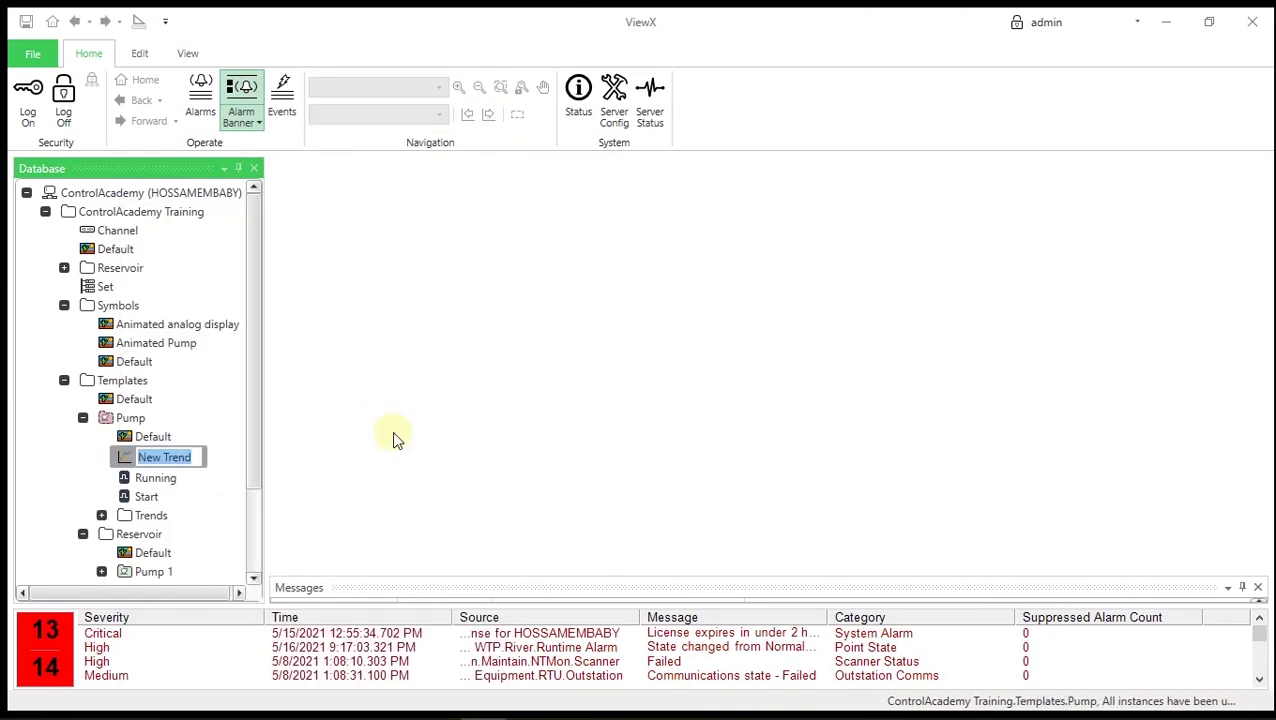
type("Trend")
key("Return")
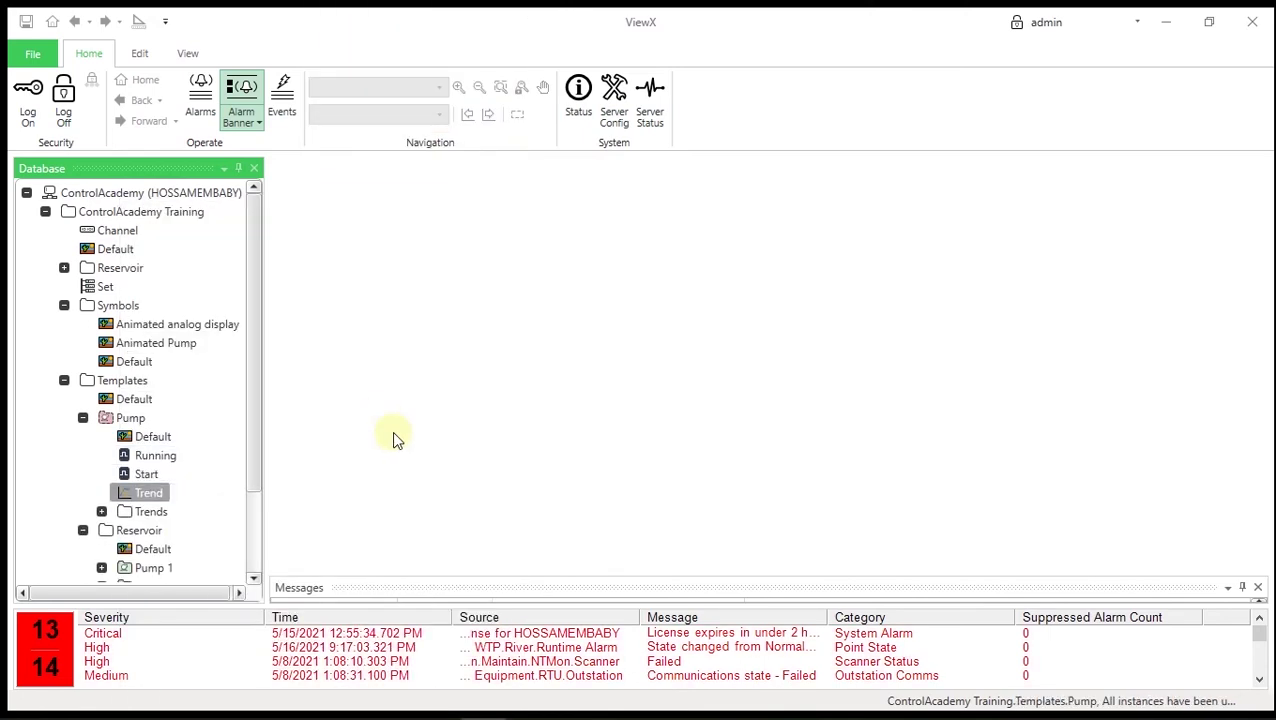
Add the Running point to Trend as a Raw Historic trace, save and close it
left_click(149, 494)
left_click(149, 497)
left_click(155, 456)
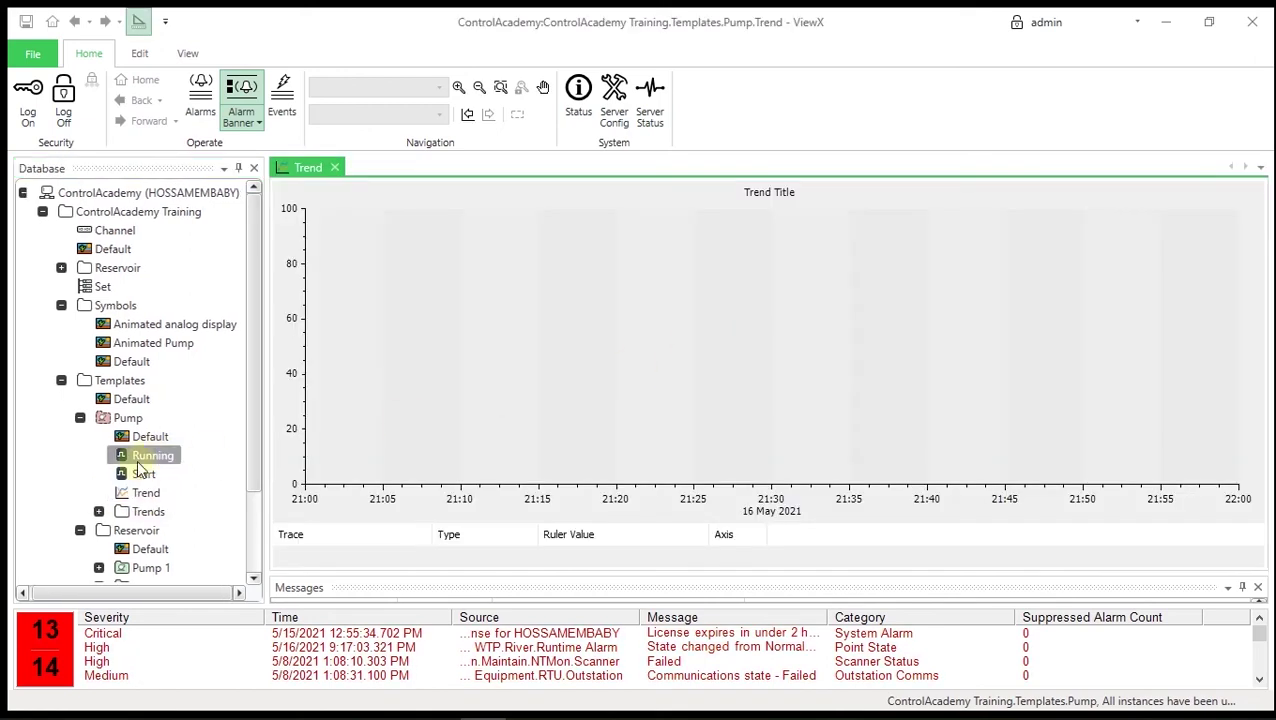
mouse_move(150, 456)
left_mouse_down()
mouse_move(729, 352)
mouse_move(695, 335)
left_mouse_up()
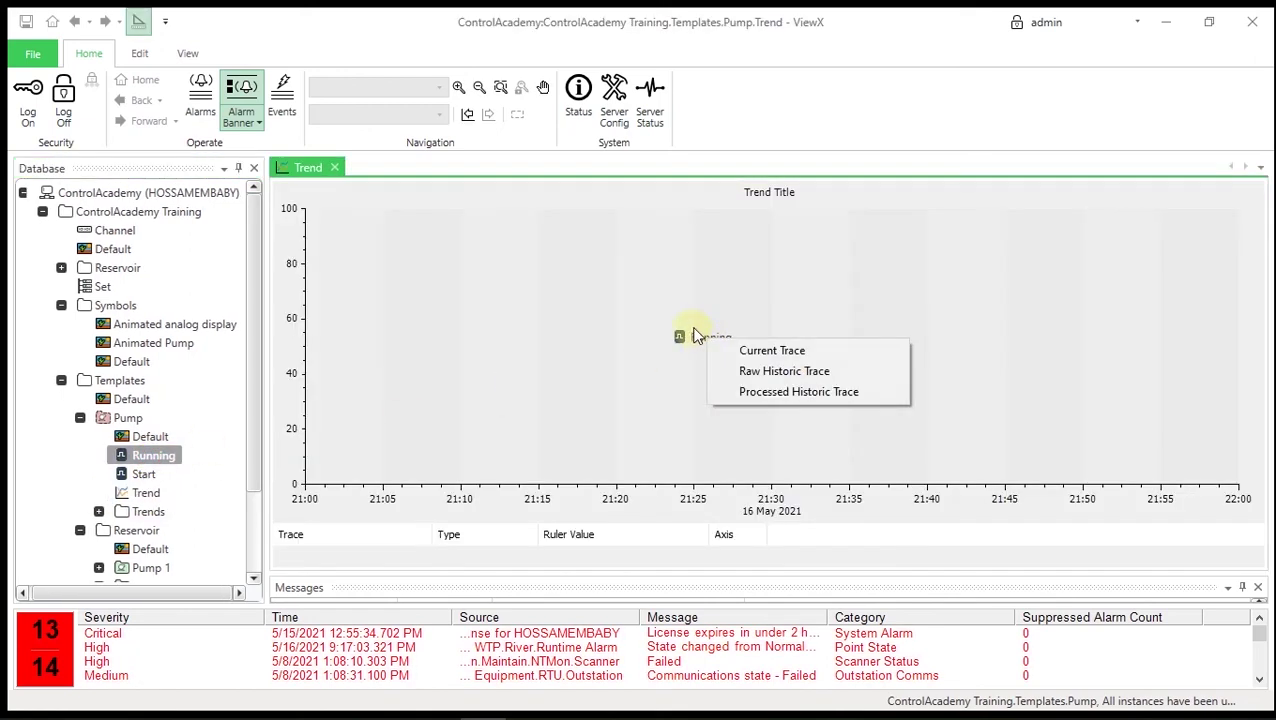
left_click(793, 372)
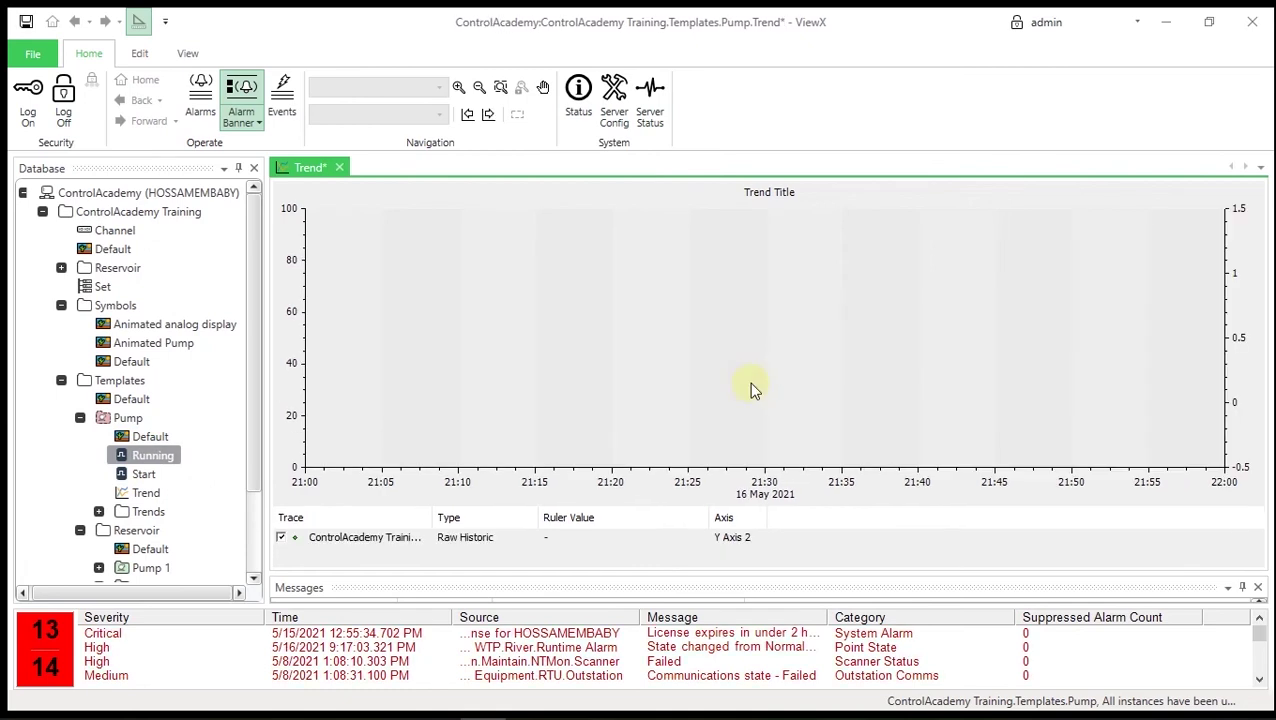
left_click(26, 21)
left_click(336, 168)
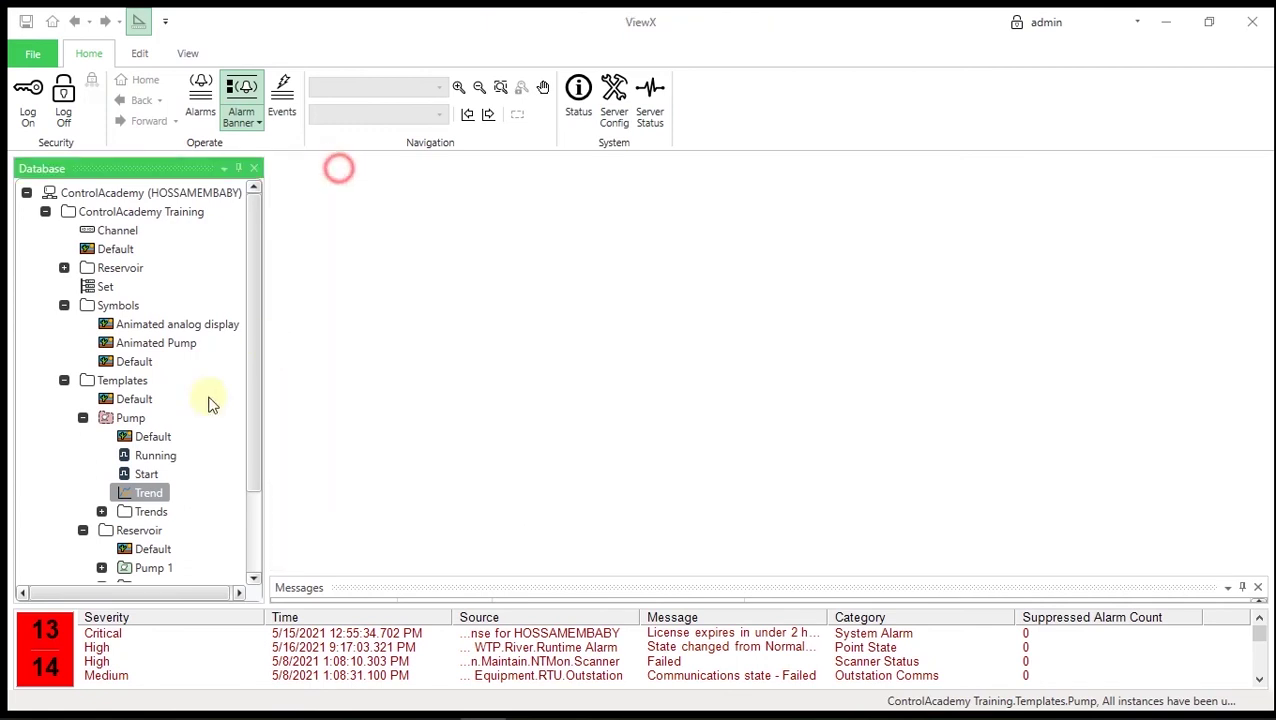
left_click(83, 418)
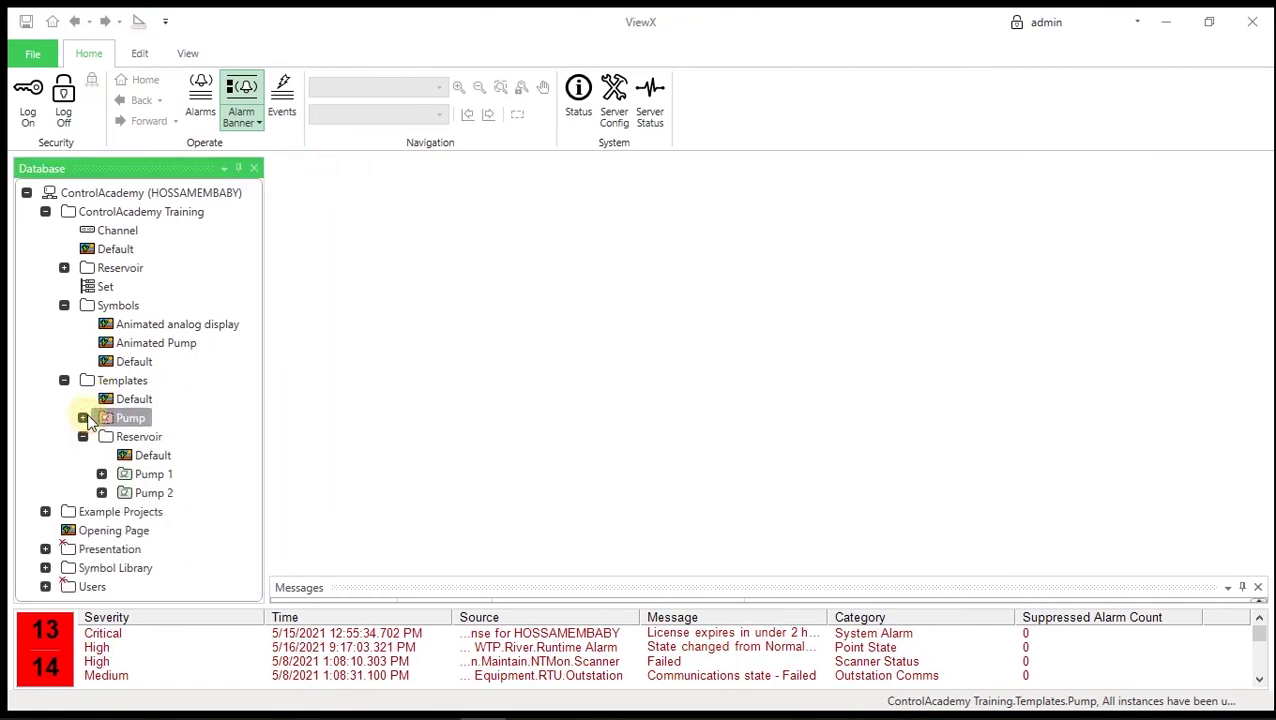
Open Pump 1's Trend and override its Running point to Stopped
left_click(101, 474)
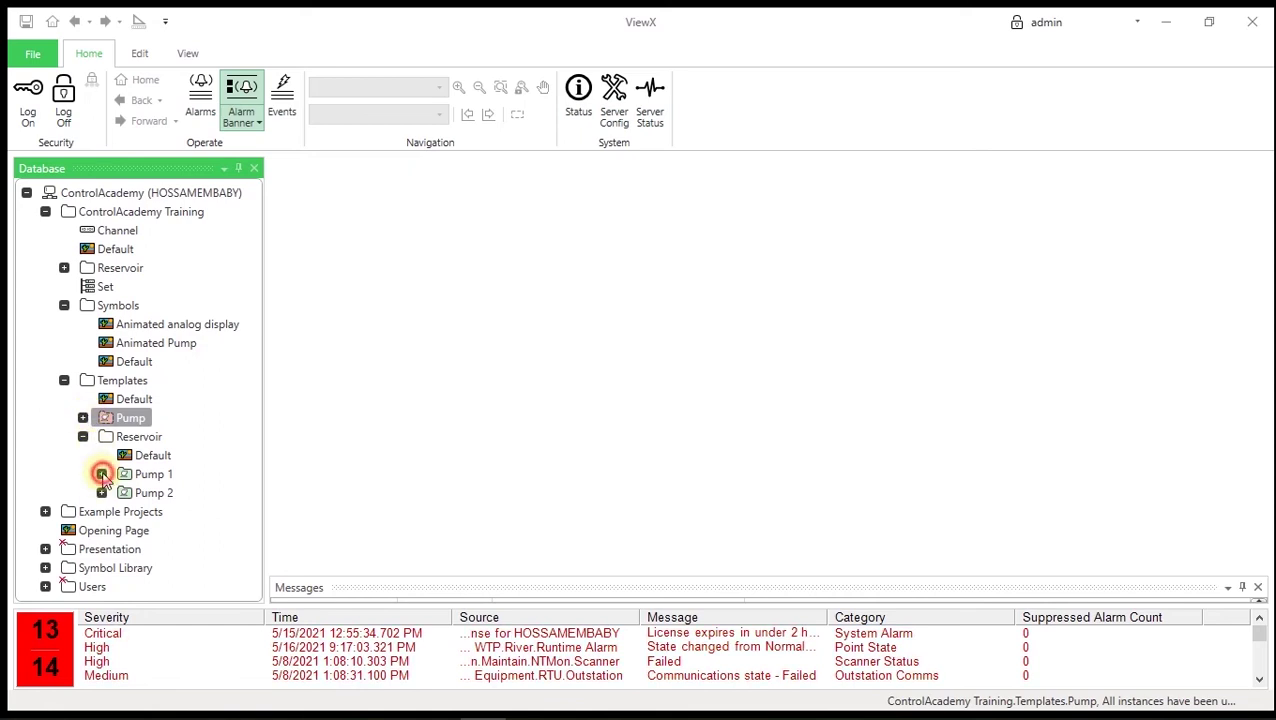
double_click(168, 549)
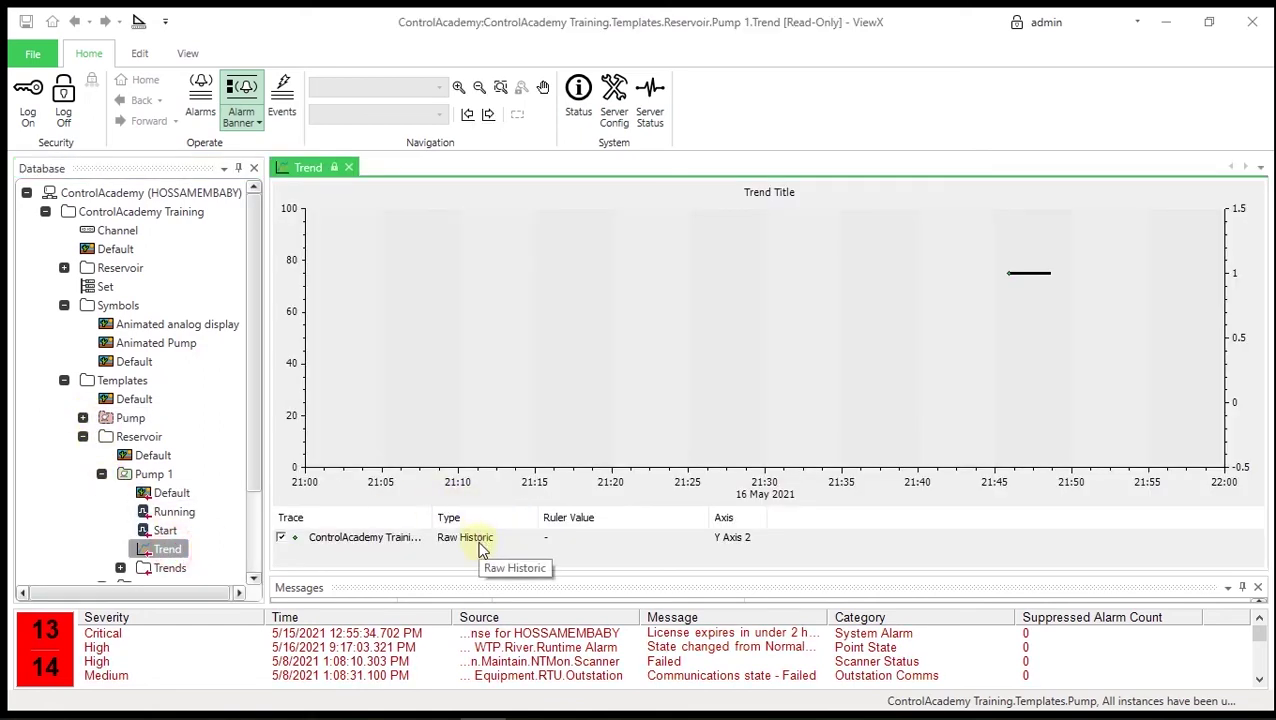
right_click(170, 511)
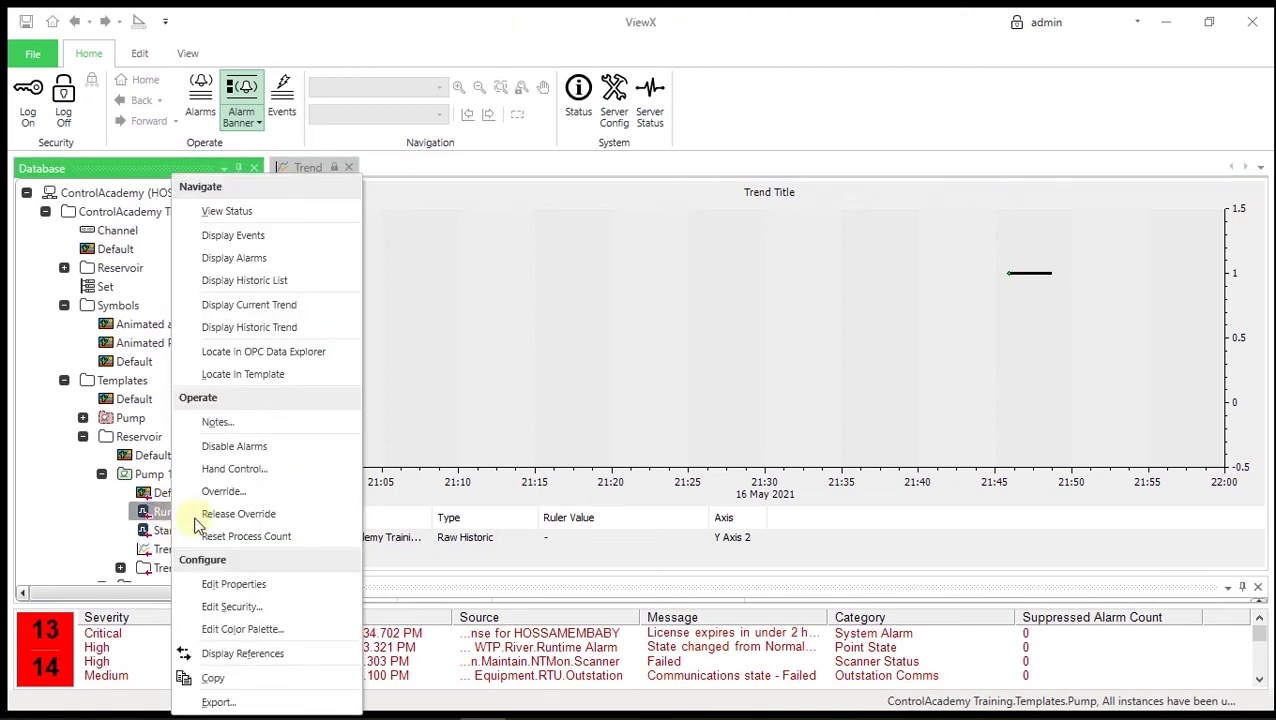
left_click(236, 491)
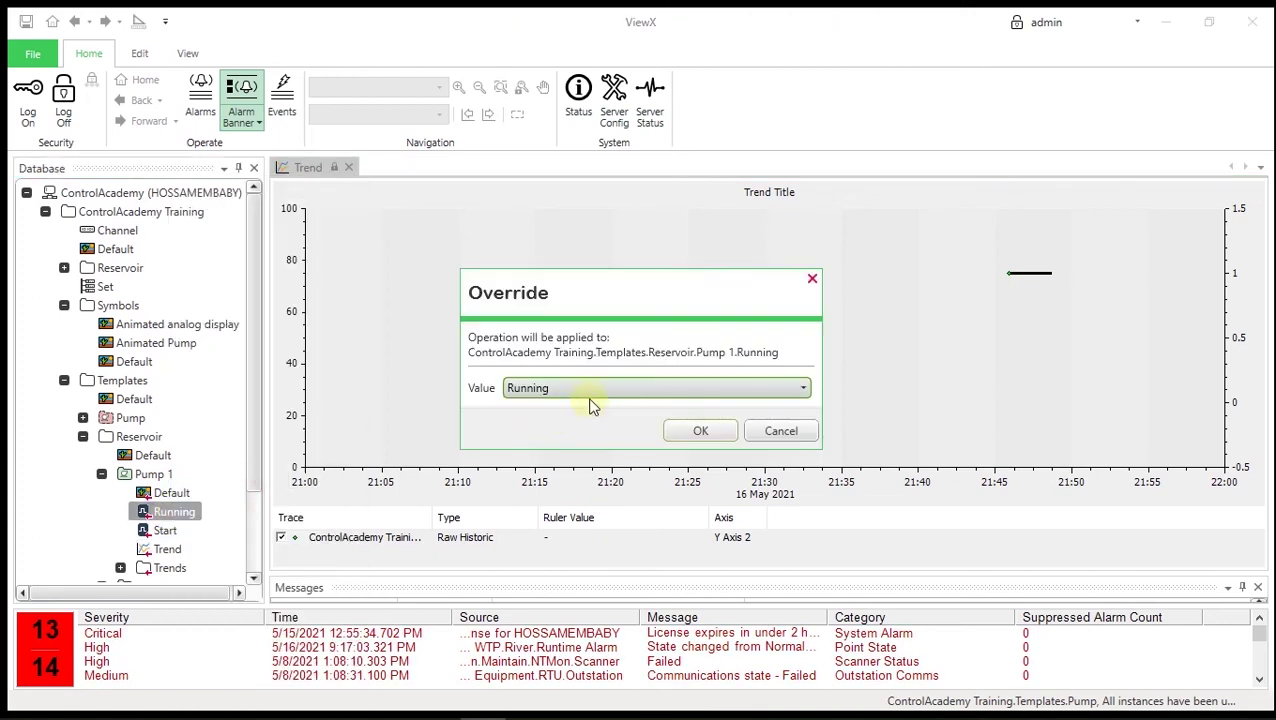
left_click(587, 388)
left_click(565, 413)
left_click(699, 430)
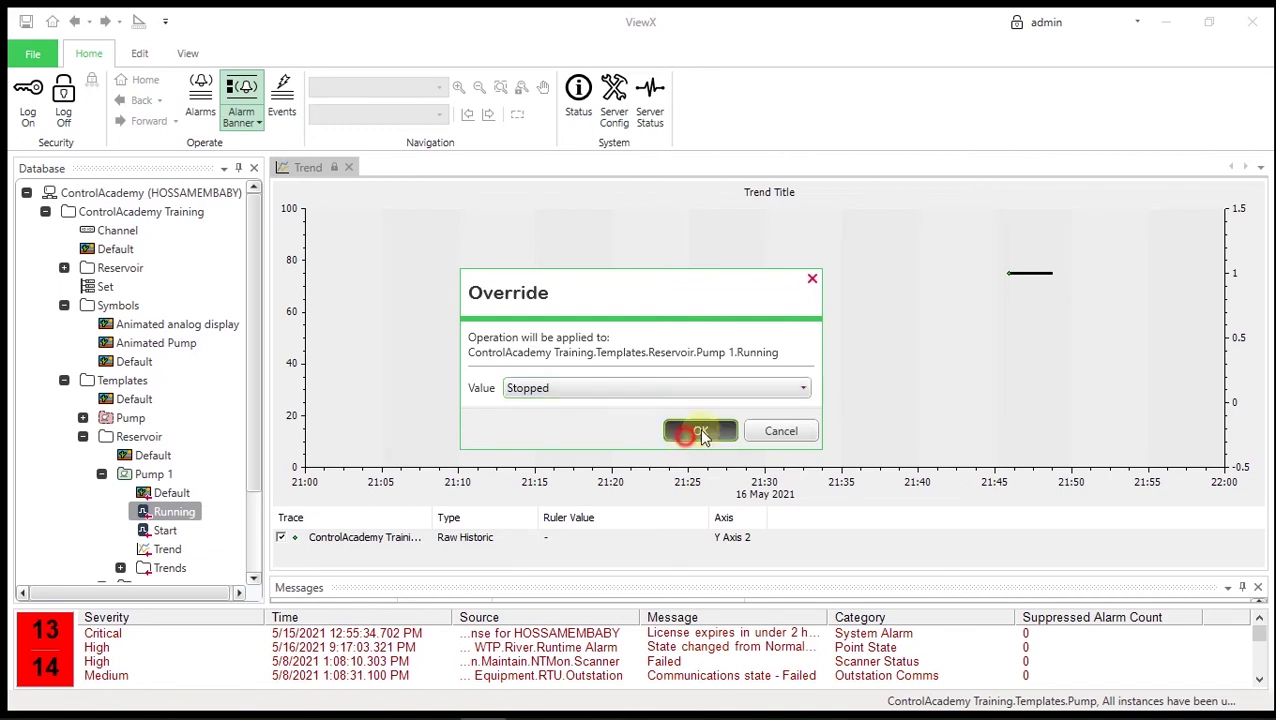
left_click(659, 367)
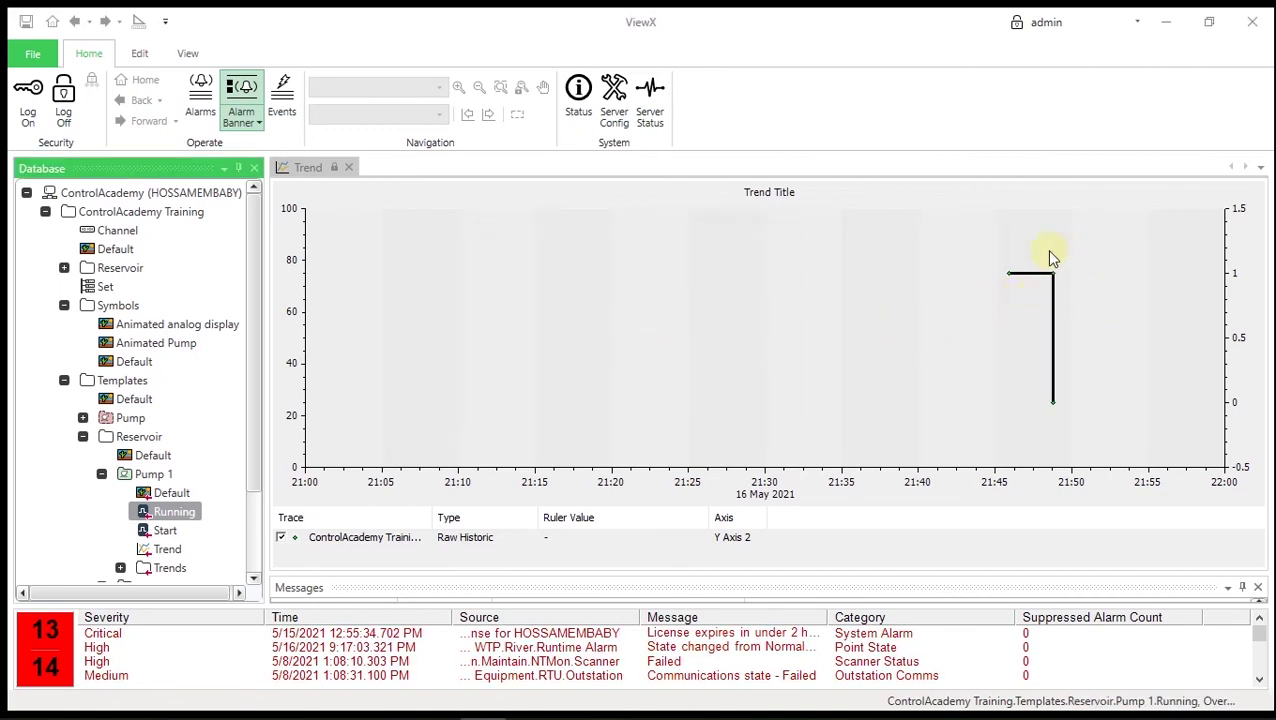
Collapse Pump 1 and open Pump 2's Default mimic and Trend
scroll(122, 476, "down", 1)
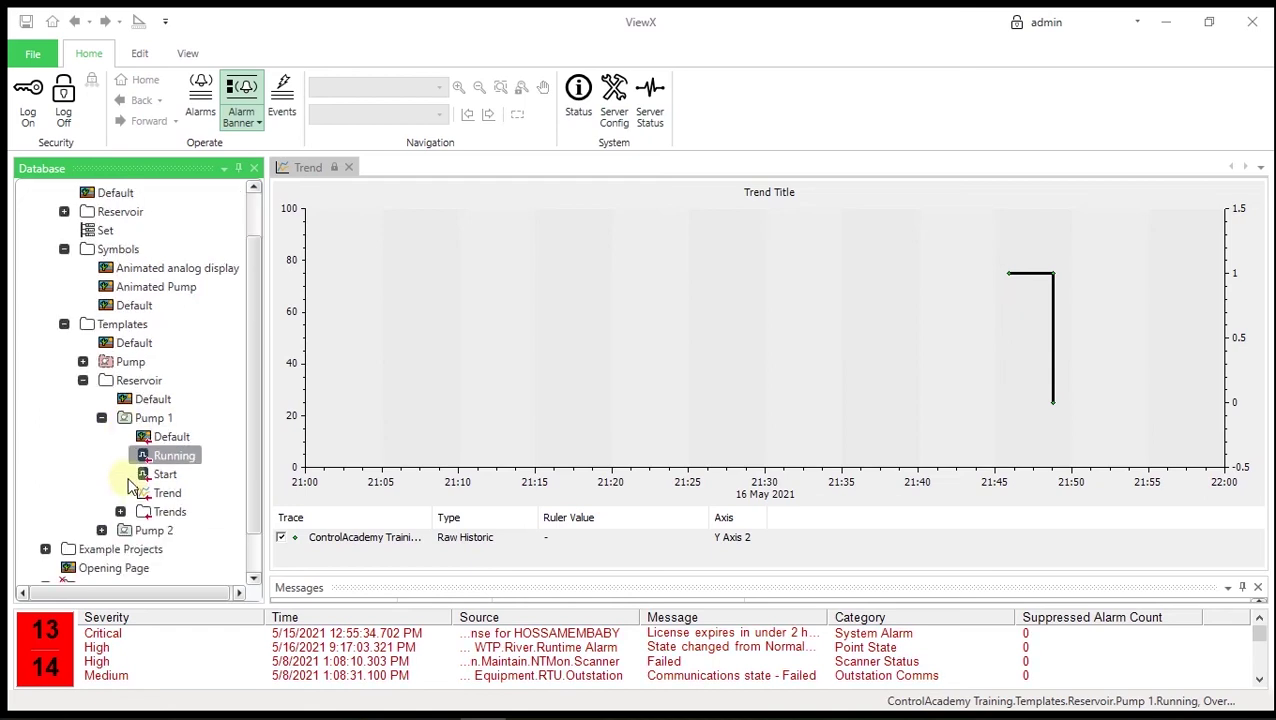
left_click(104, 418)
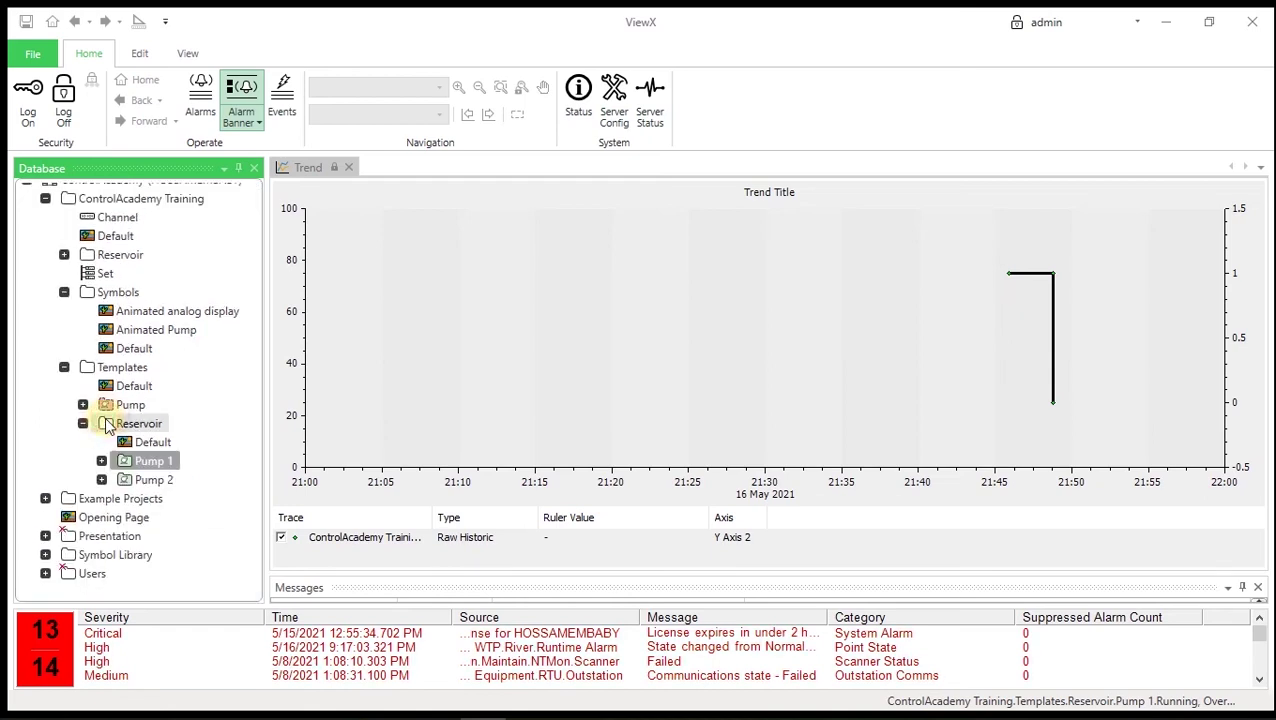
left_click(101, 480)
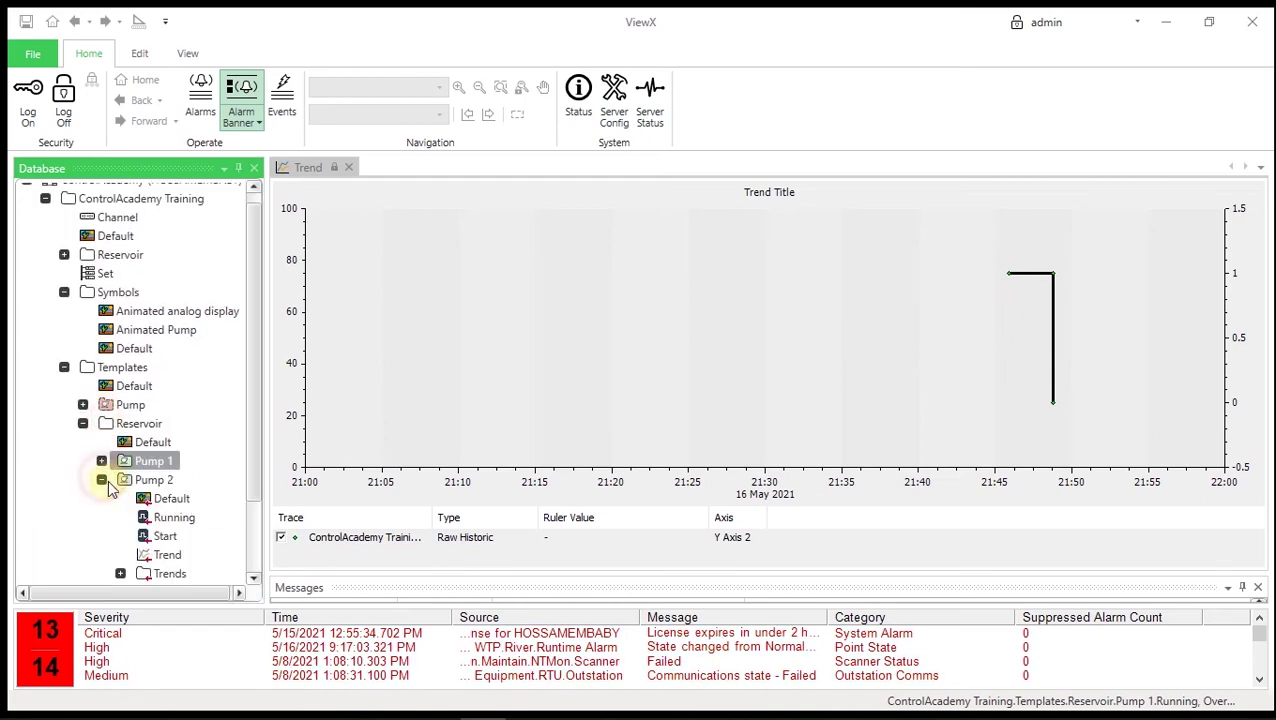
double_click(165, 499)
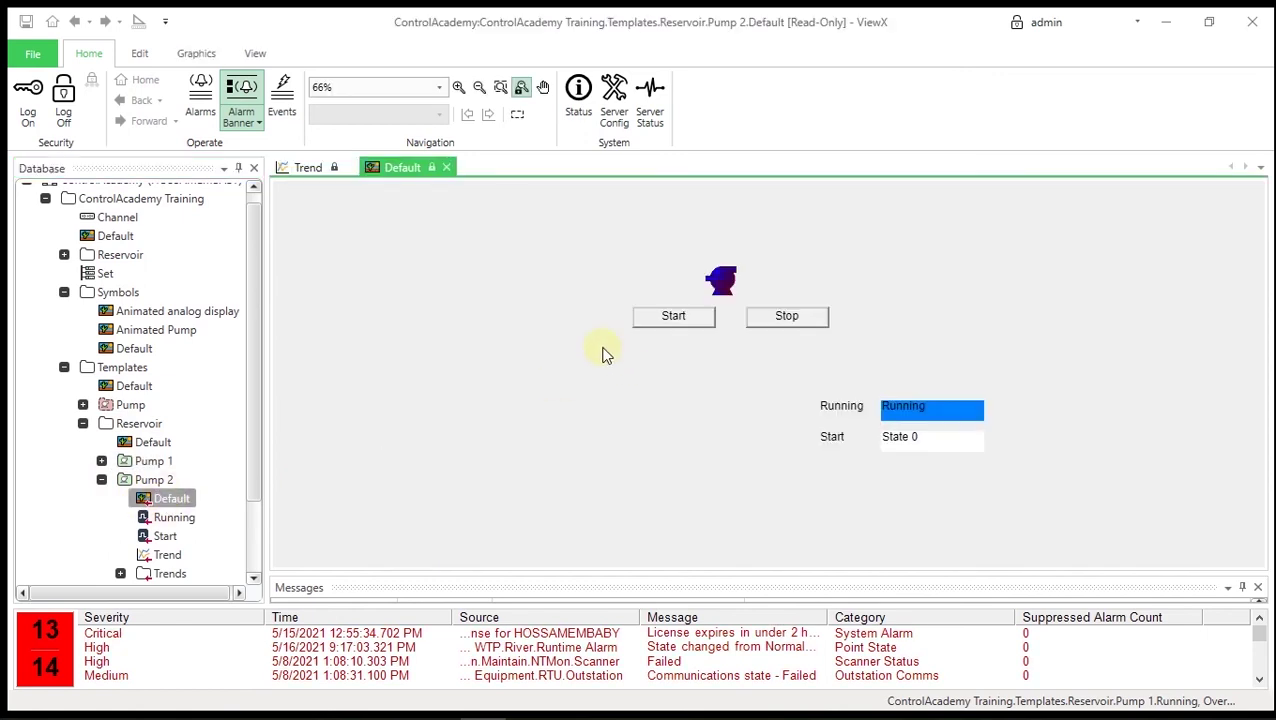
double_click(163, 555)
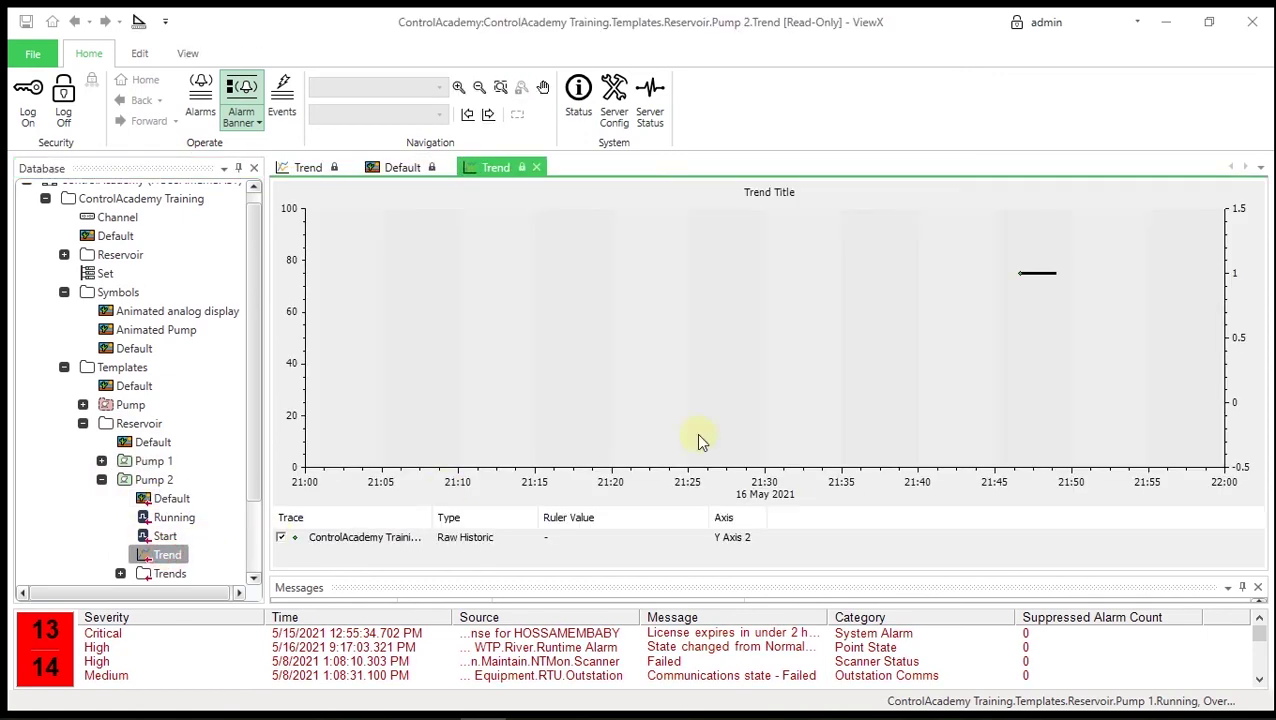
Close Pump 2's Default mimic, compare the Pump 1 and Pump 2 trends, then close both trends
left_click(446, 168)
left_click(324, 166)
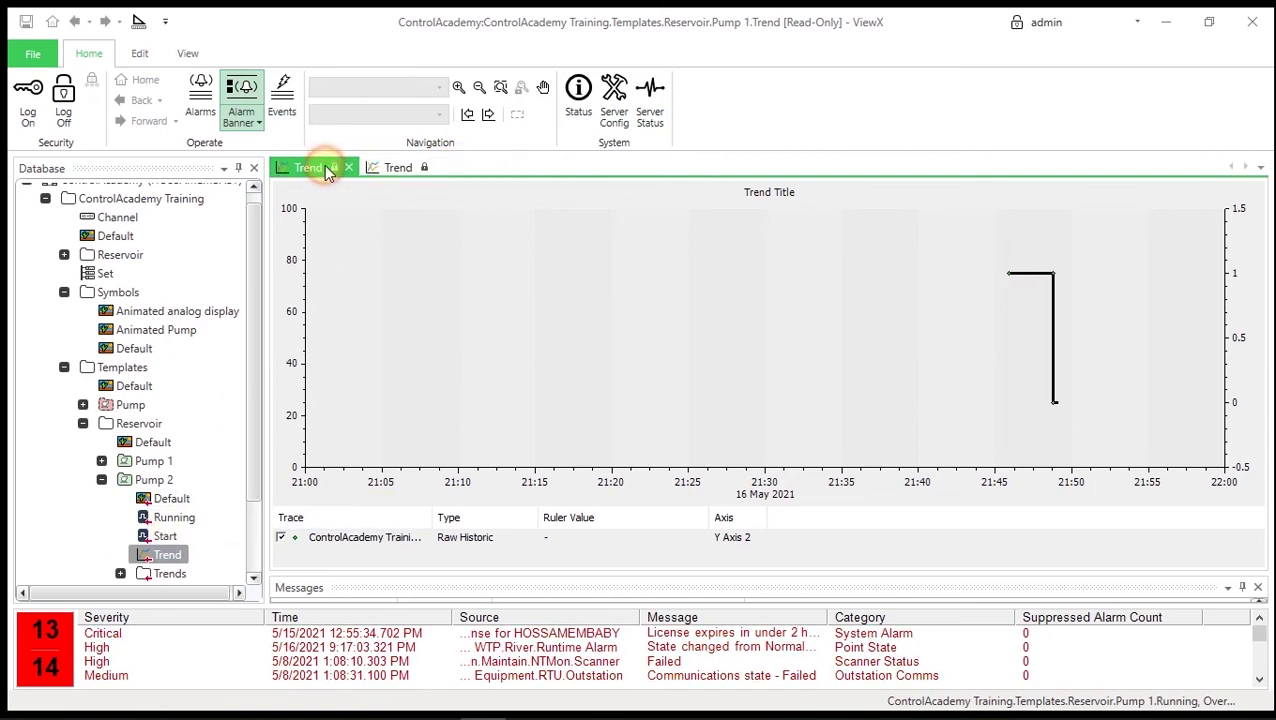
left_click(400, 170)
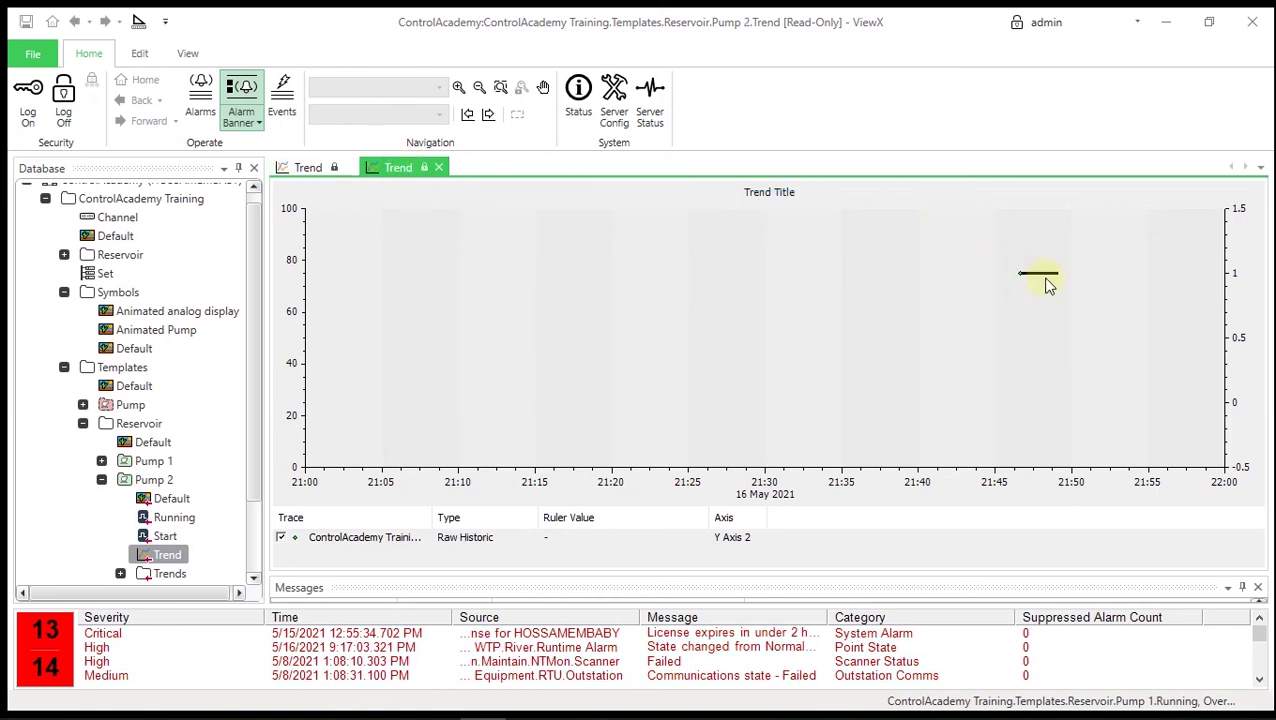
left_click(333, 165)
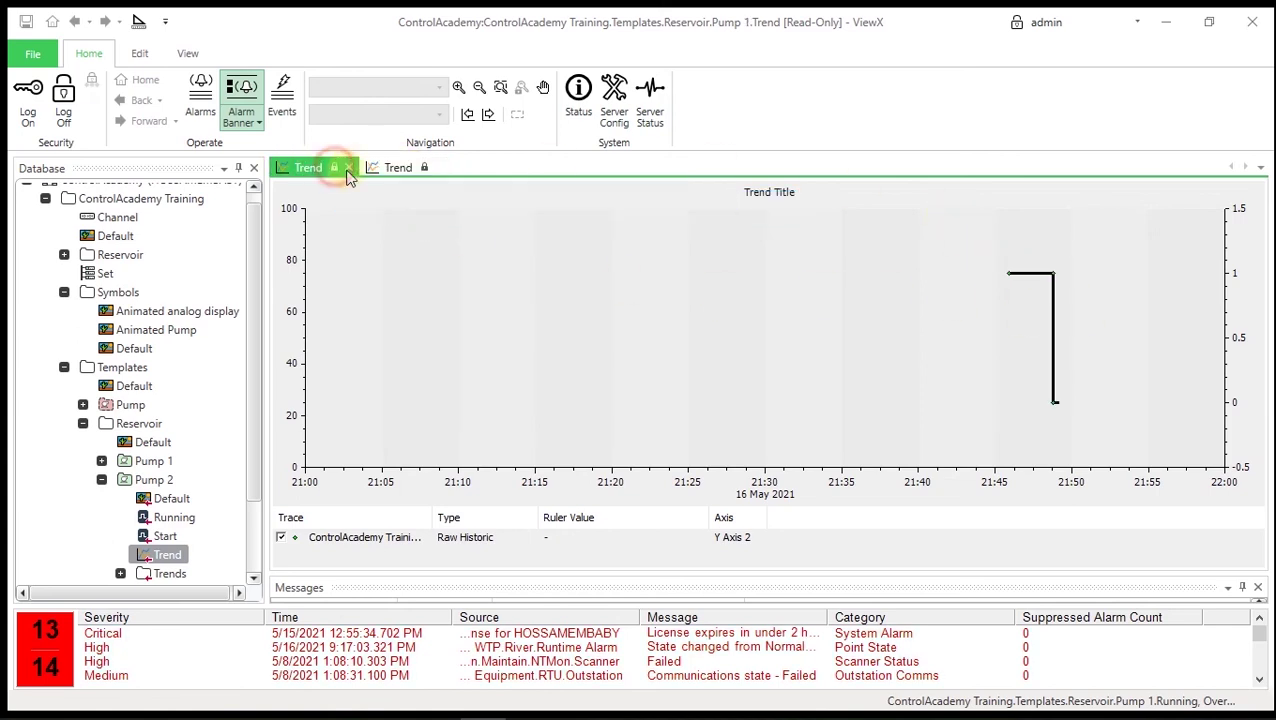
left_click(349, 168)
left_click(350, 168)
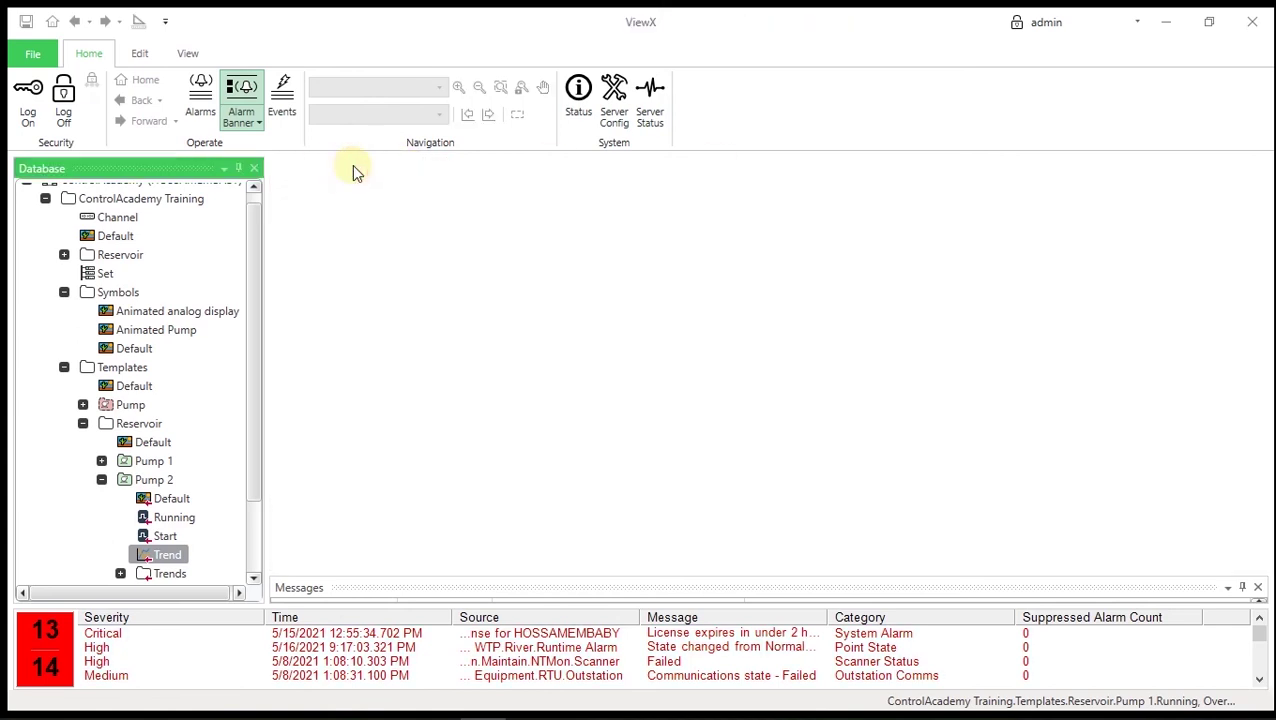